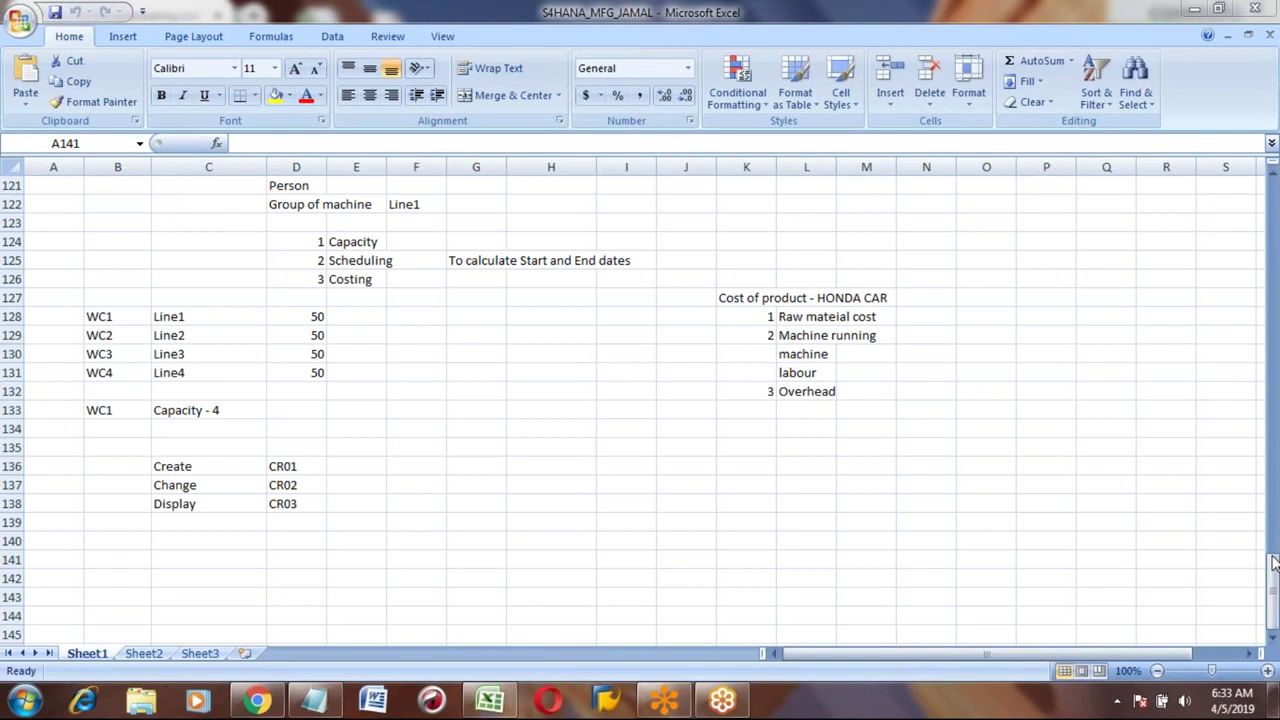
pyautogui.click(24, 700)
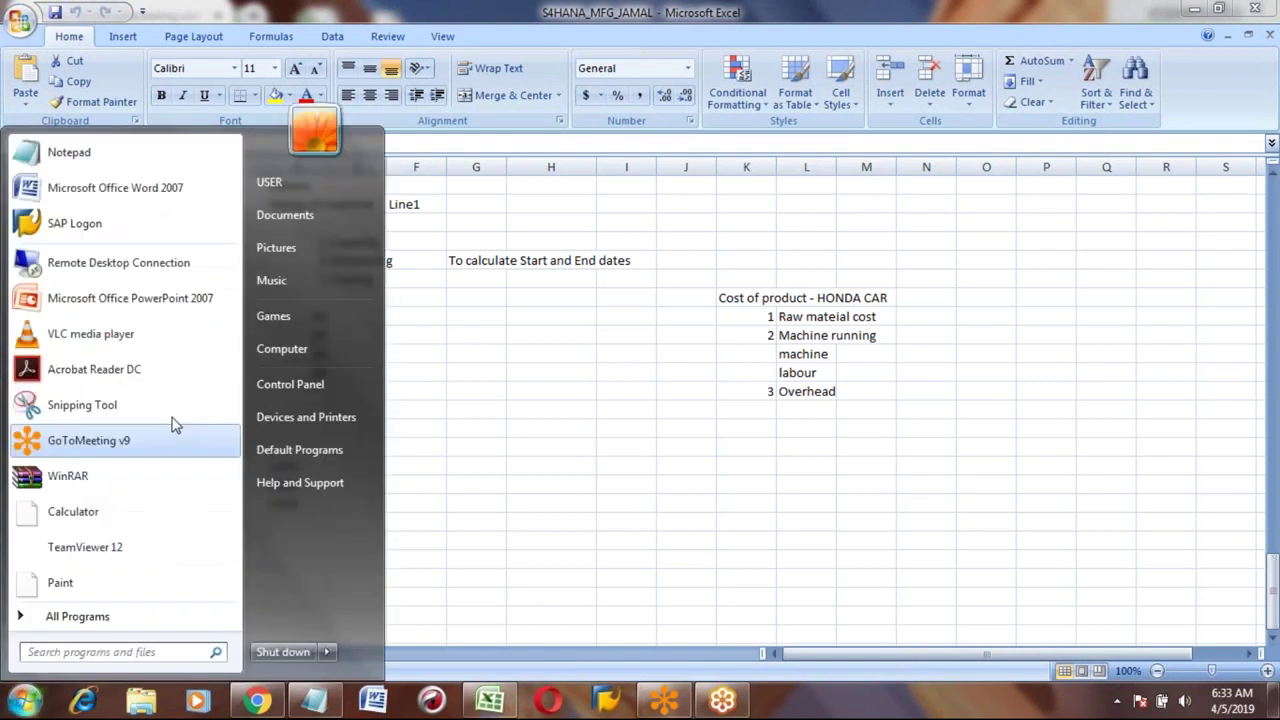
pyautogui.click(178, 266)
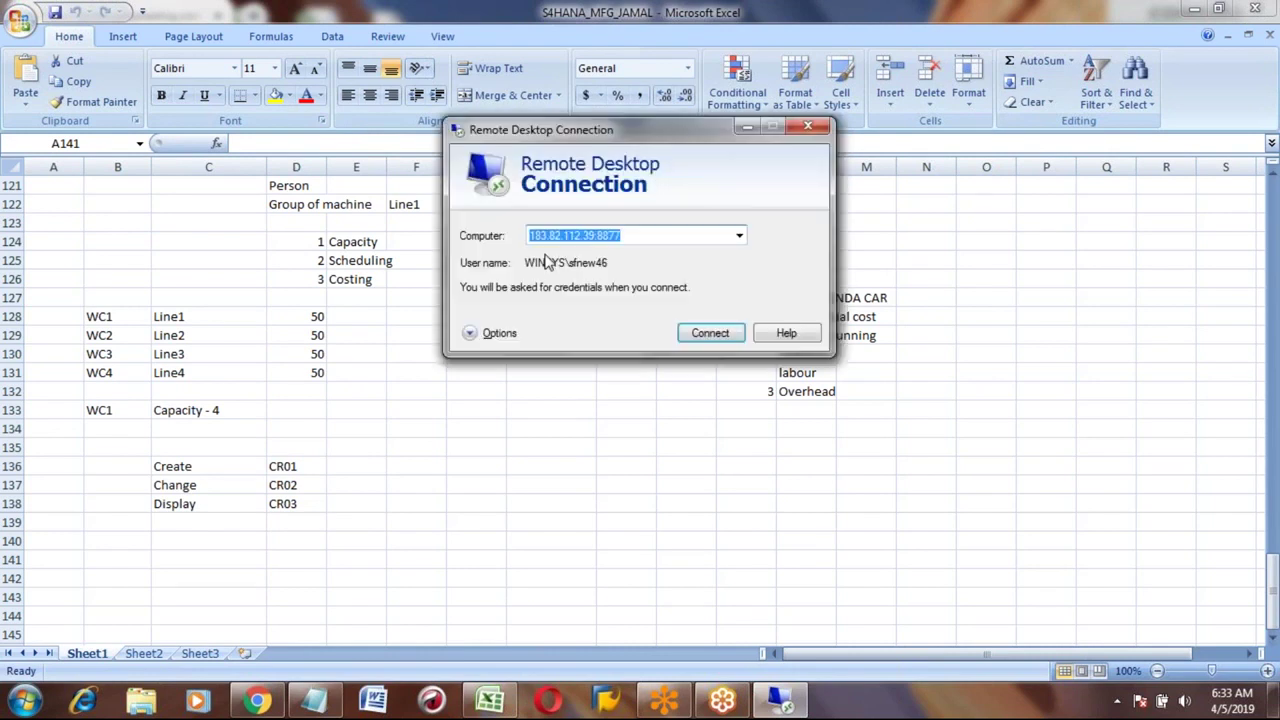
pyautogui.click(709, 334)
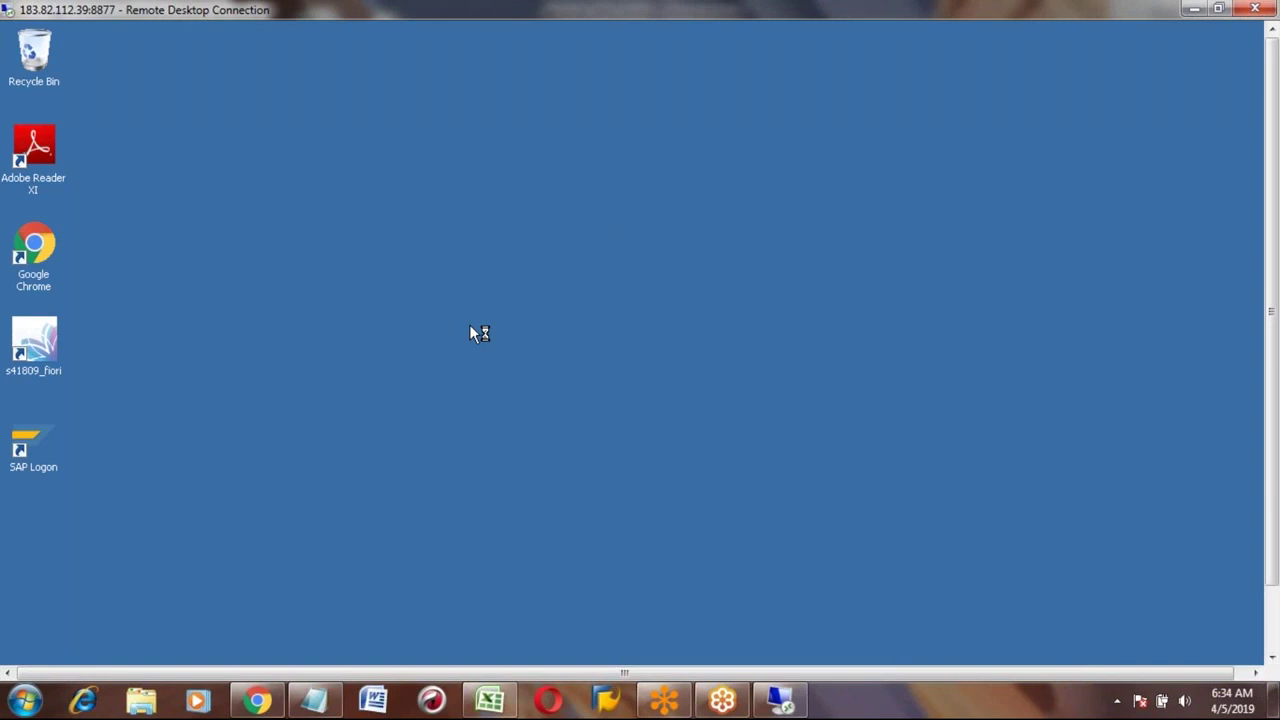
# Launch SAP Logon on the remote desktop and open the S4_1809 connection.
pyautogui.click(26, 442)
pyautogui.doubleClick(26, 442)
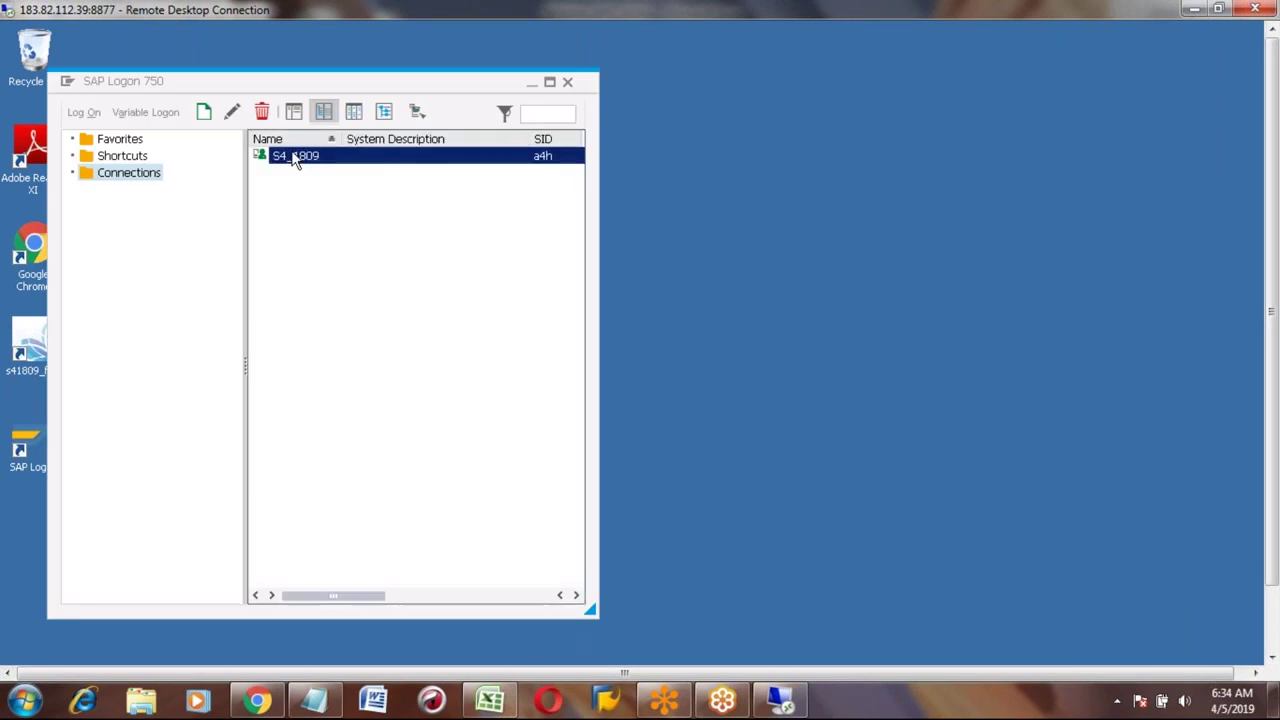
pyautogui.press('Return')
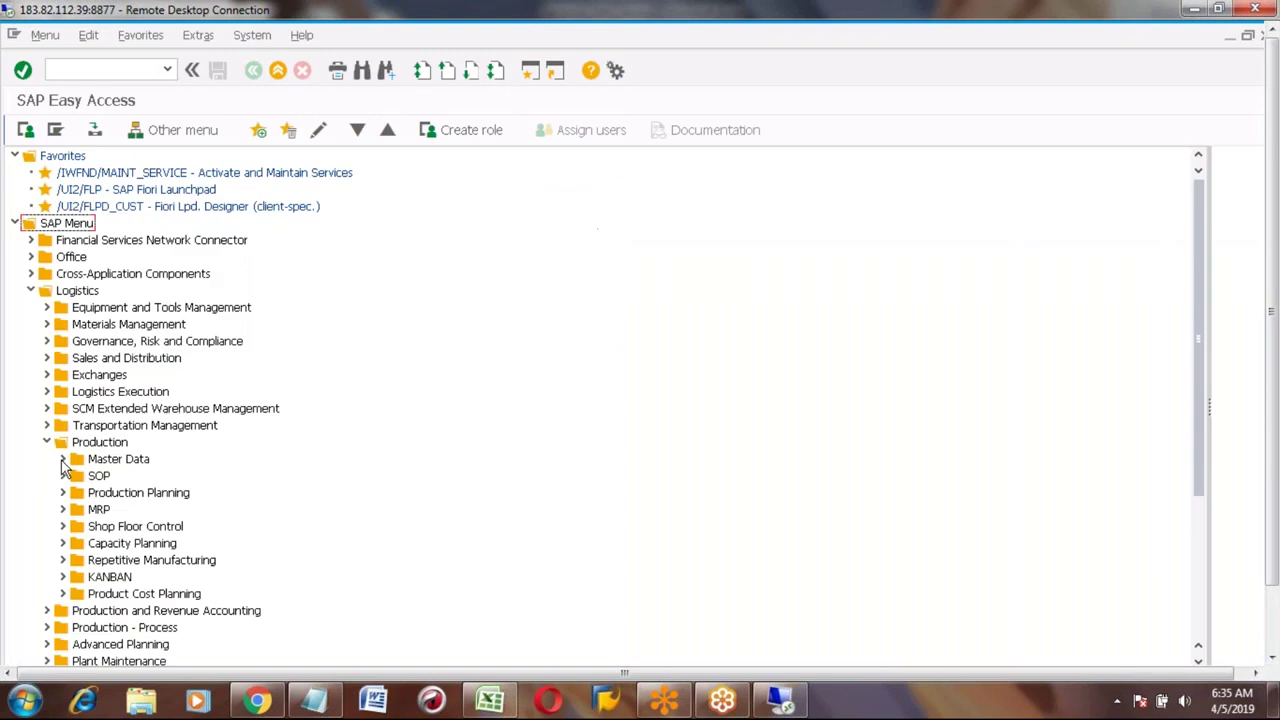
# Start transaction CR01 - Create from the Work Center folder under Production, Master Data, Work Centers.
pyautogui.click(63, 458)
pyautogui.click(80, 493)
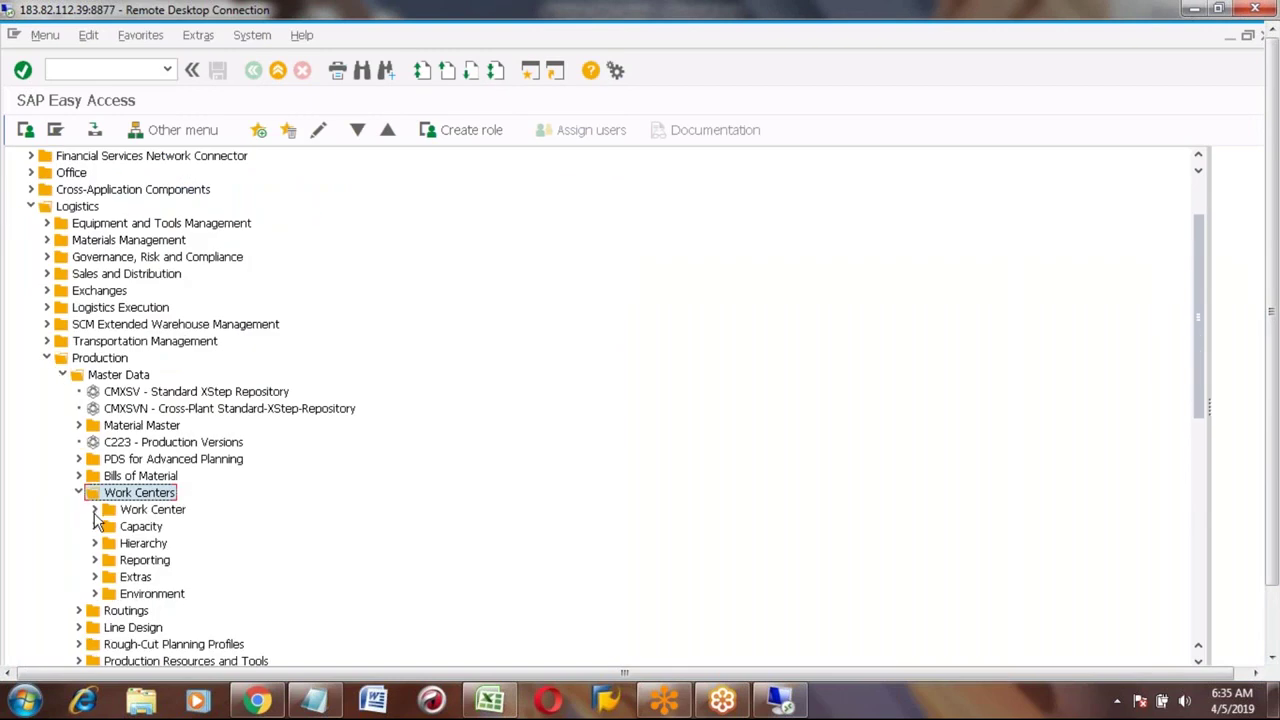
pyautogui.click(95, 510)
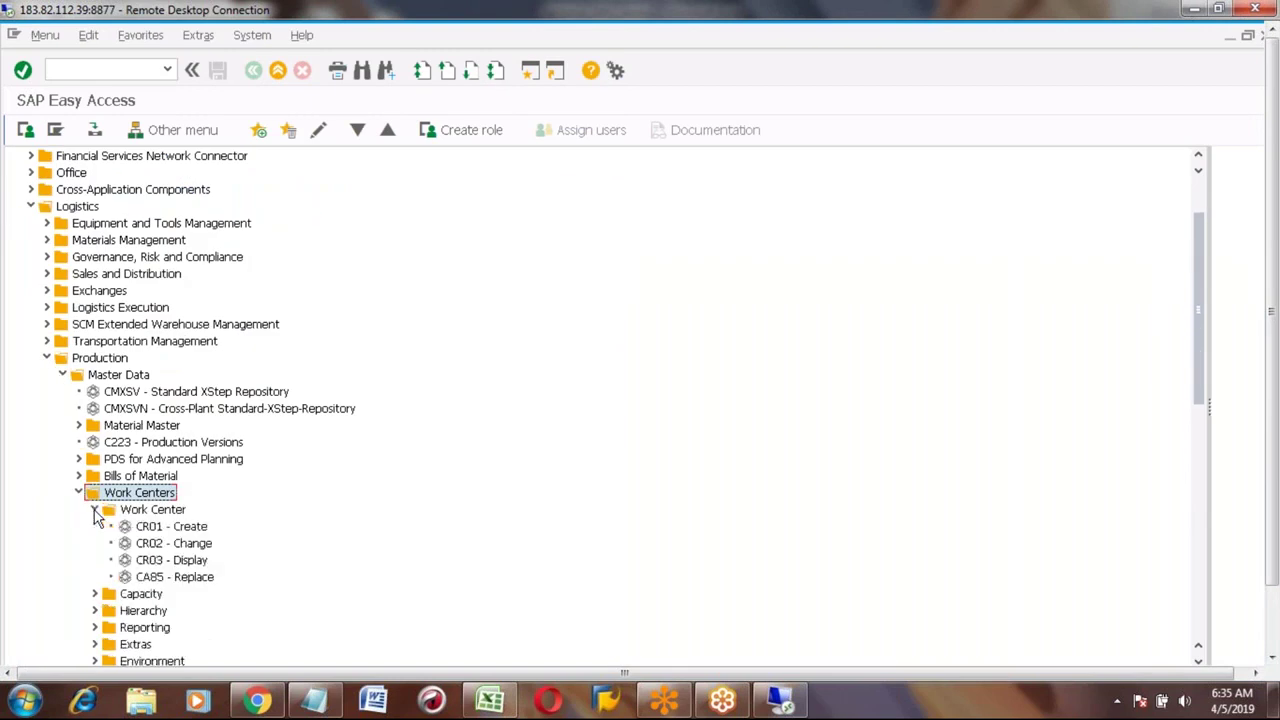
pyautogui.click(177, 533)
pyautogui.doubleClick(177, 533)
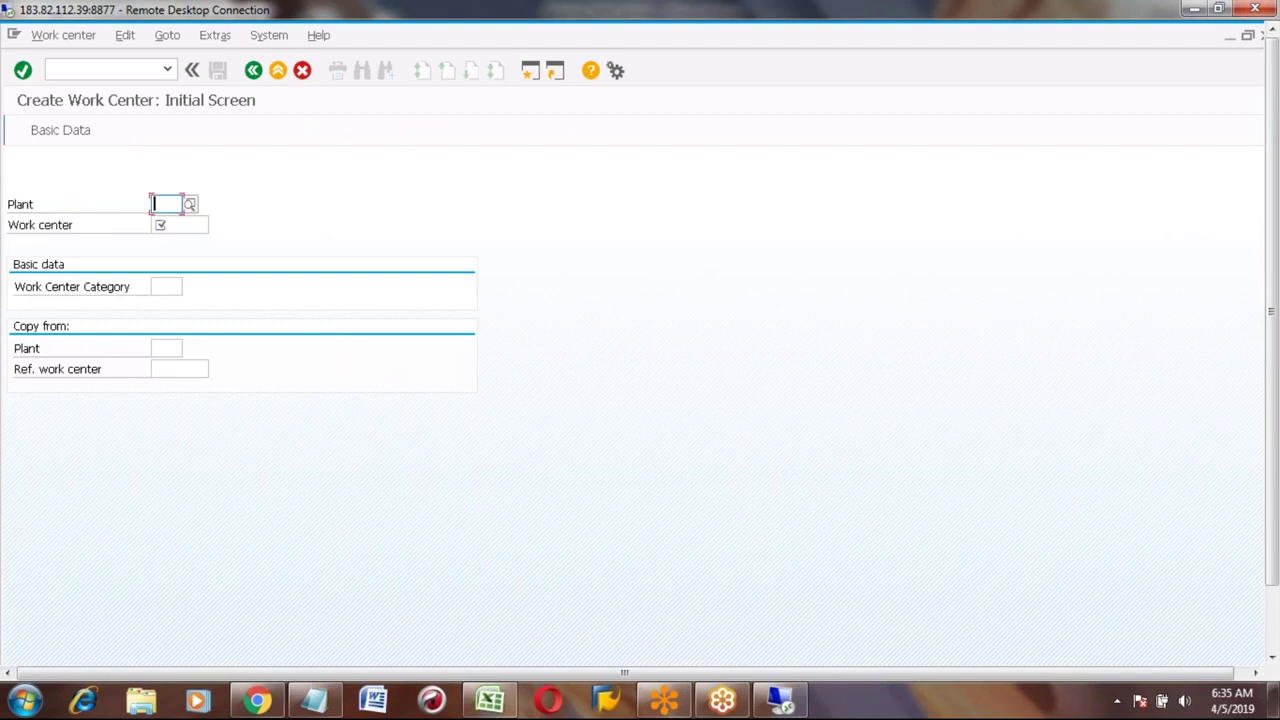
# Enter plant 3001 and work center wc001 for the new work center.
pyautogui.write('3')
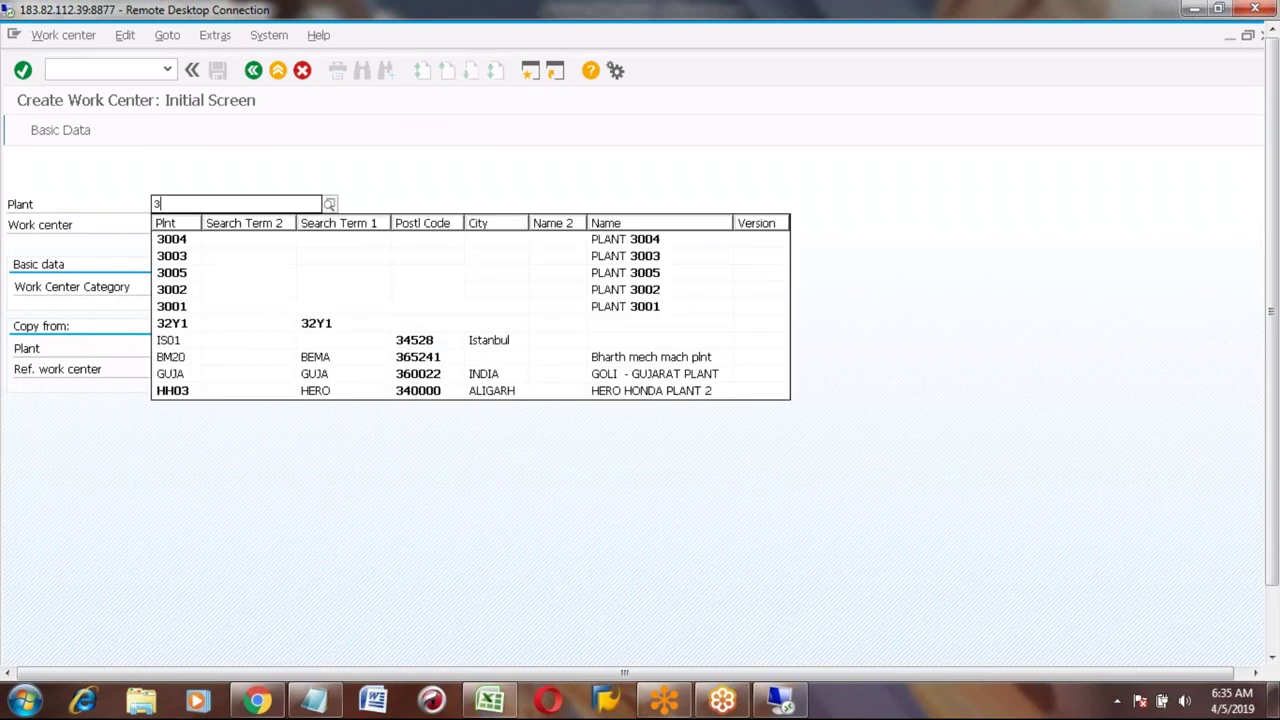
pyautogui.write('001')
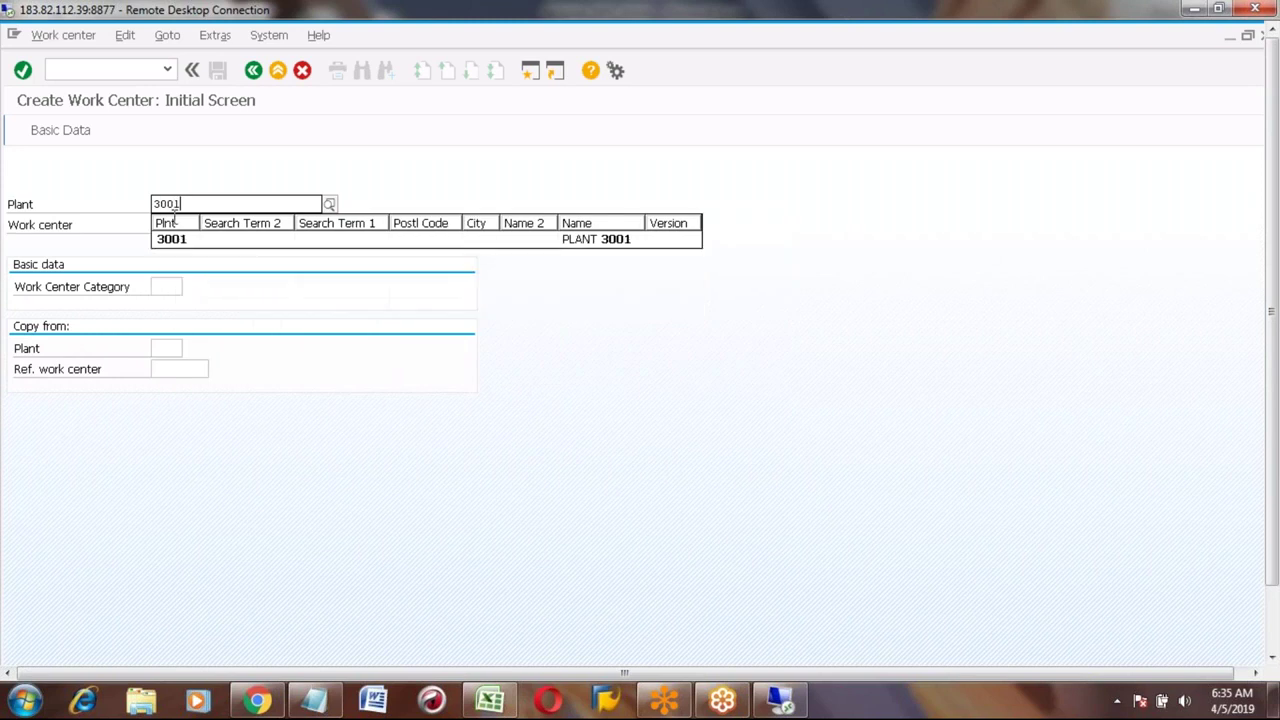
pyautogui.click(170, 240)
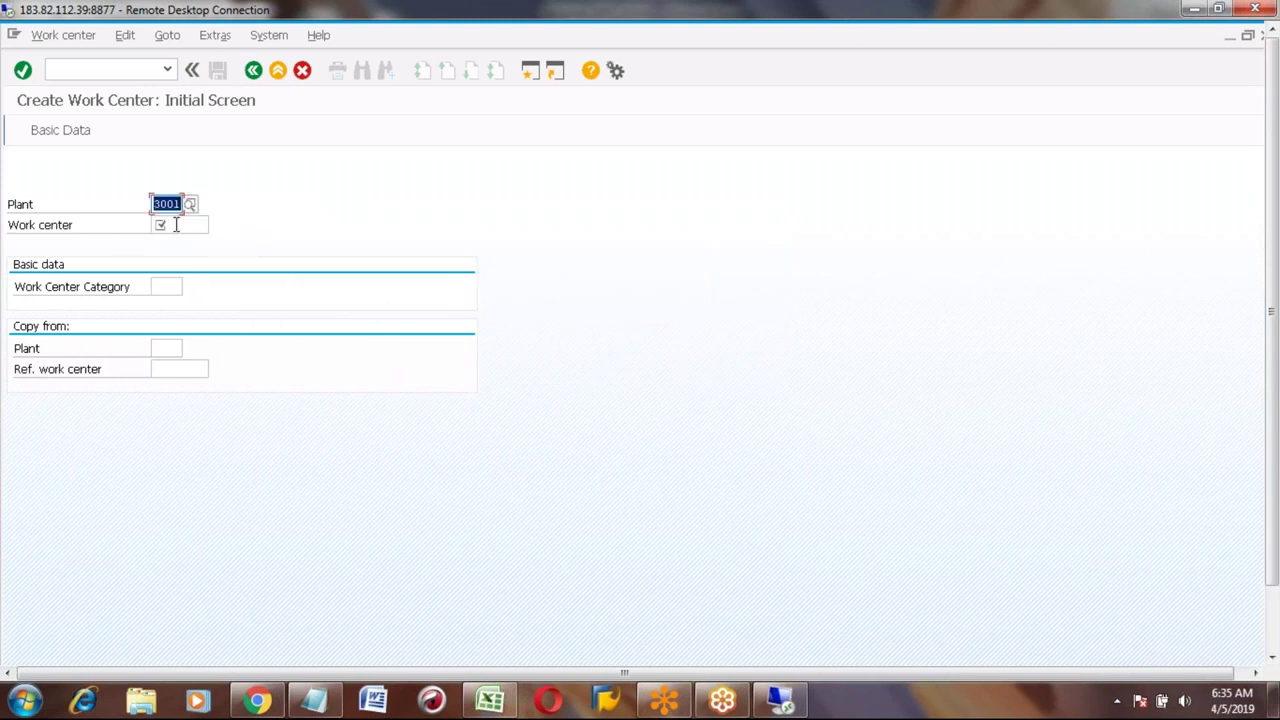
pyautogui.press('Tab')
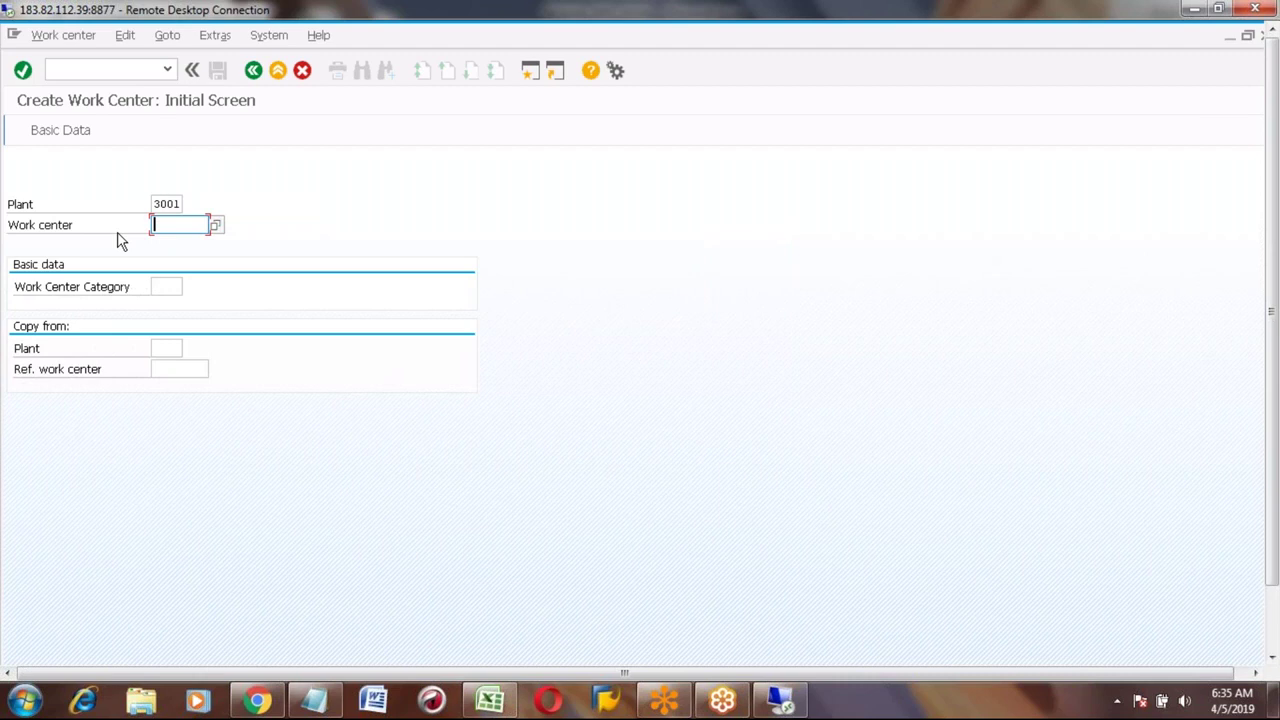
pyautogui.write('wc001')
# Choose work center category 0001 (Machine) and proceed to the basic data.
pyautogui.click(160, 287)
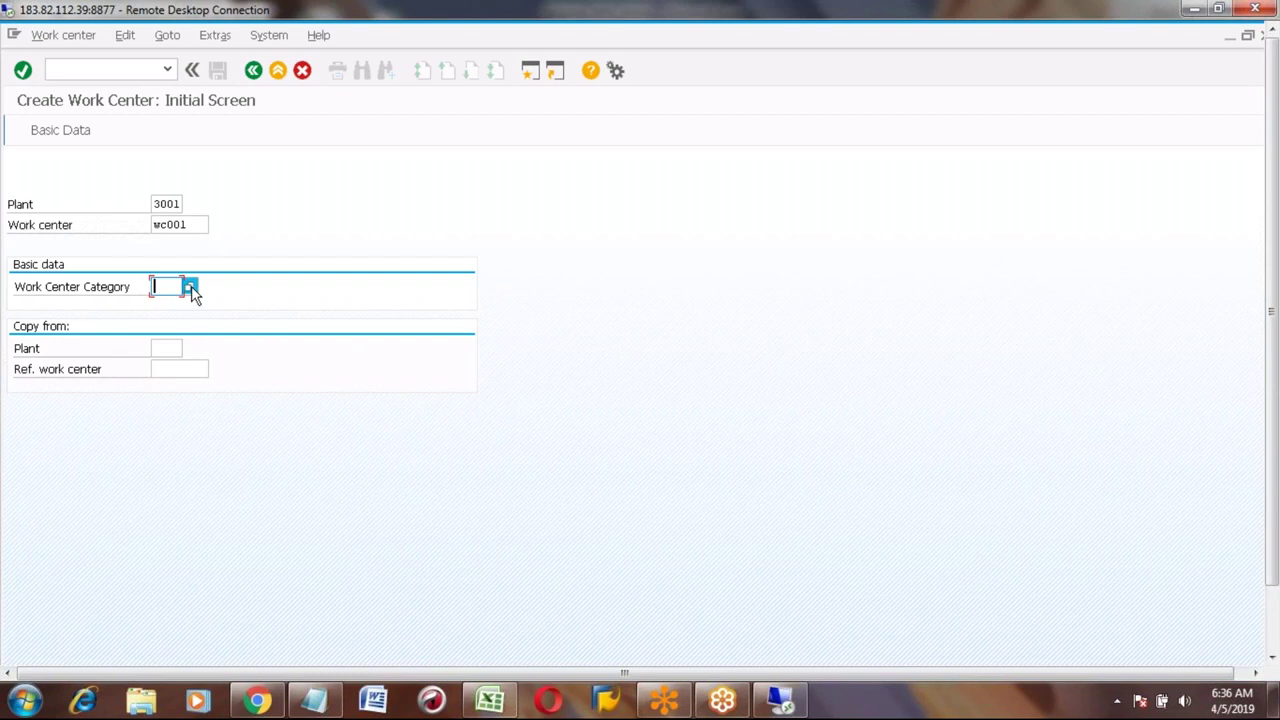
pyautogui.click(190, 288)
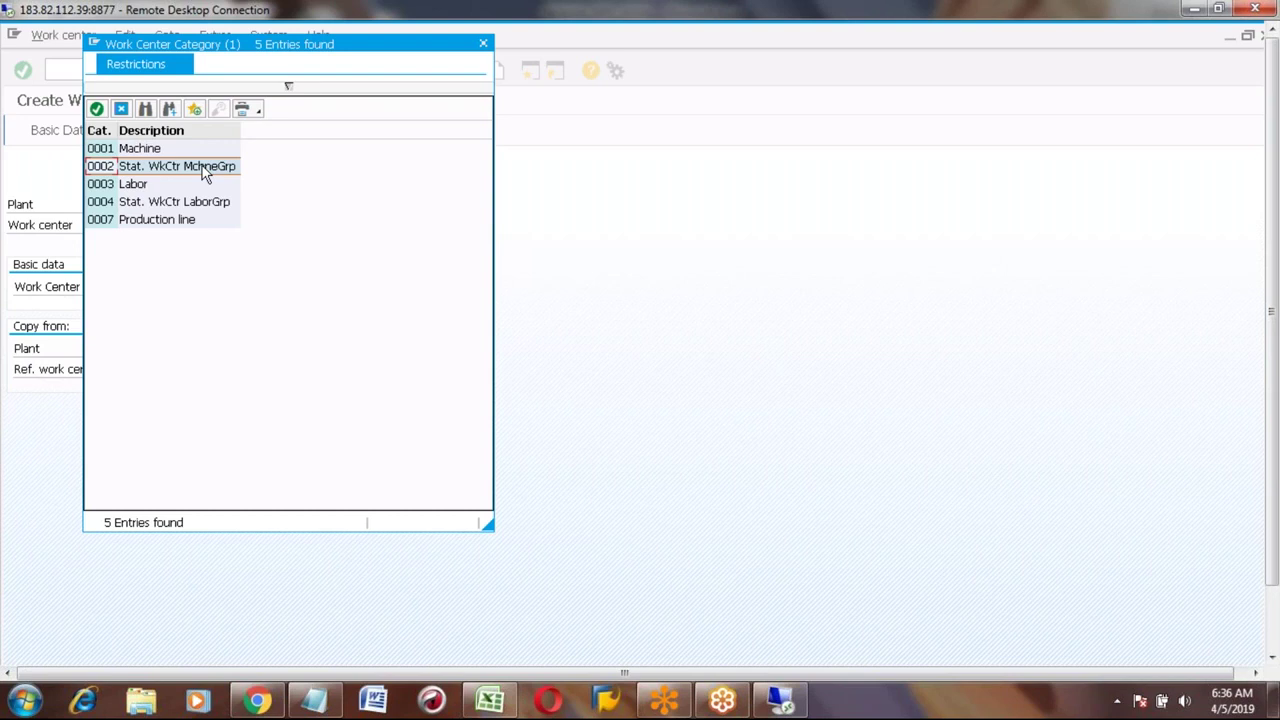
pyautogui.click(103, 152)
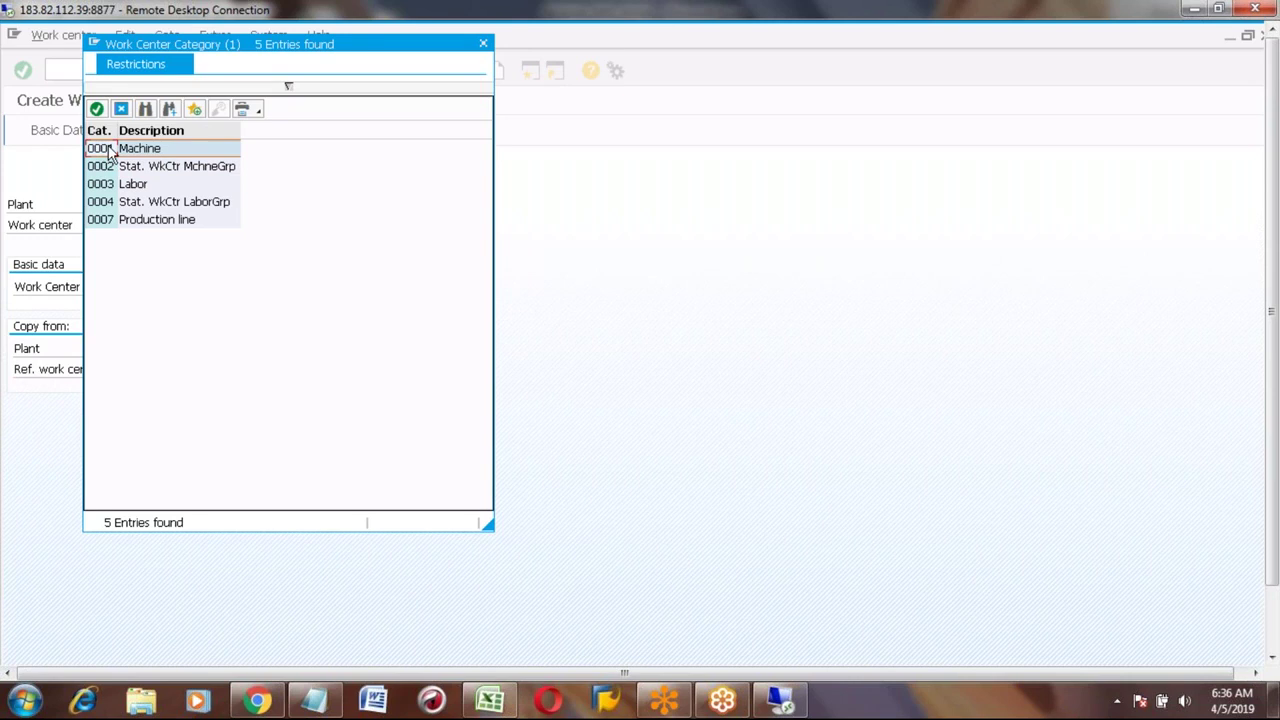
pyautogui.doubleClick(110, 150)
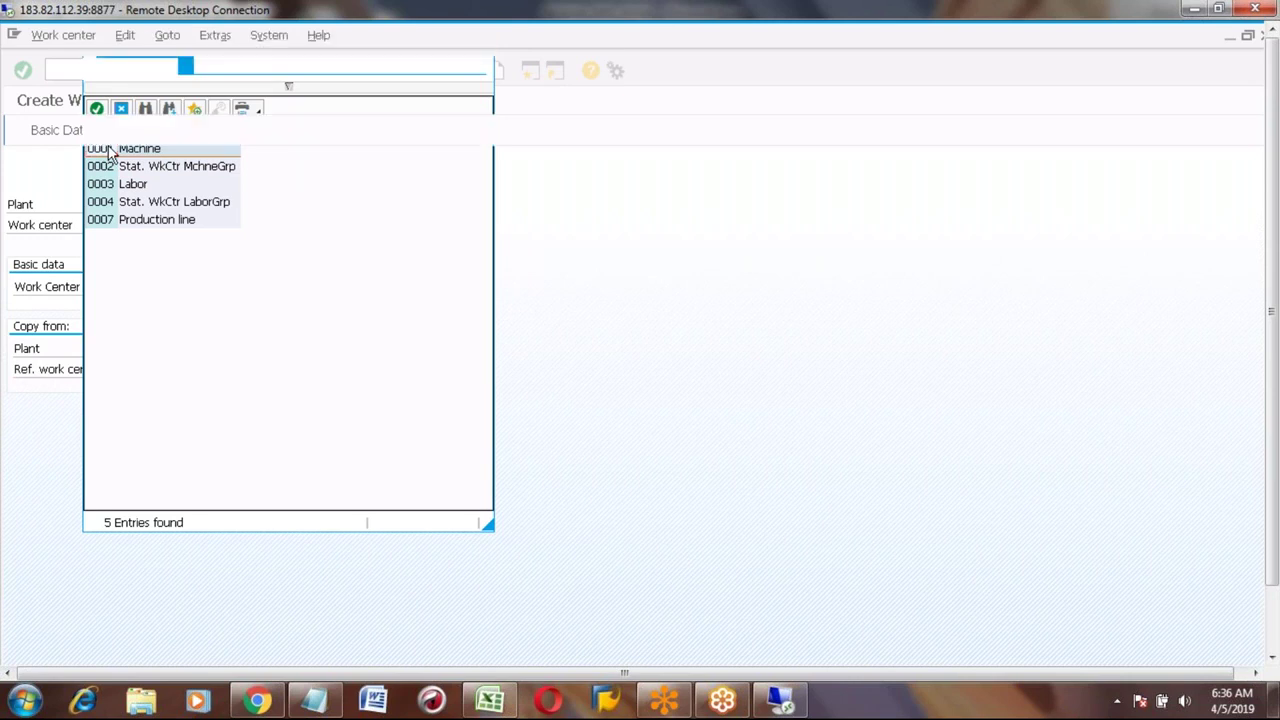
pyautogui.press('Return')
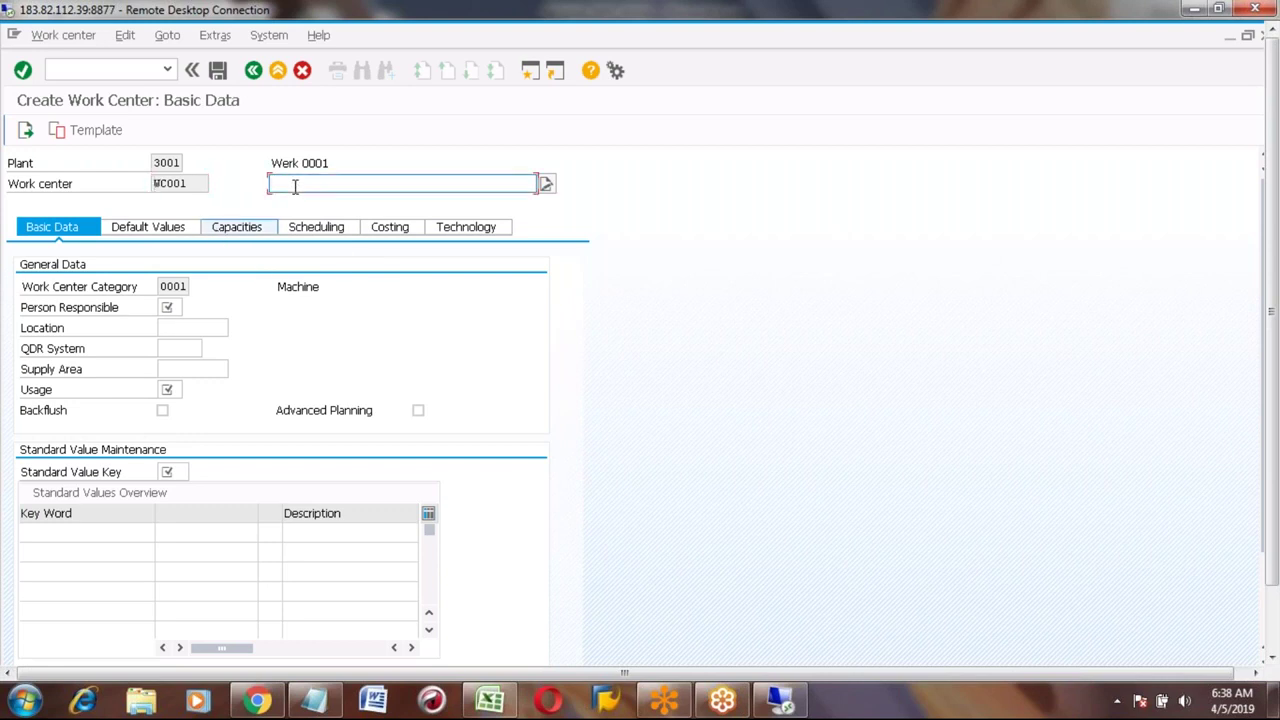
# Enter the work center description "Assembling Car" and set Person Responsible to 001.
pyautogui.write('A')
pyautogui.write('ssem')
pyautogui.write('bling')
pyautogui.write(' Mac')
pyautogui.write('hine')
pyautogui.press('BackSpace')
pyautogui.press('BackSpace')
pyautogui.press('BackSpace')
pyautogui.press('BackSpace')
pyautogui.press('BackSpace')
pyautogui.press('BackSpace')
pyautogui.press('BackSpace')
pyautogui.write('Car')
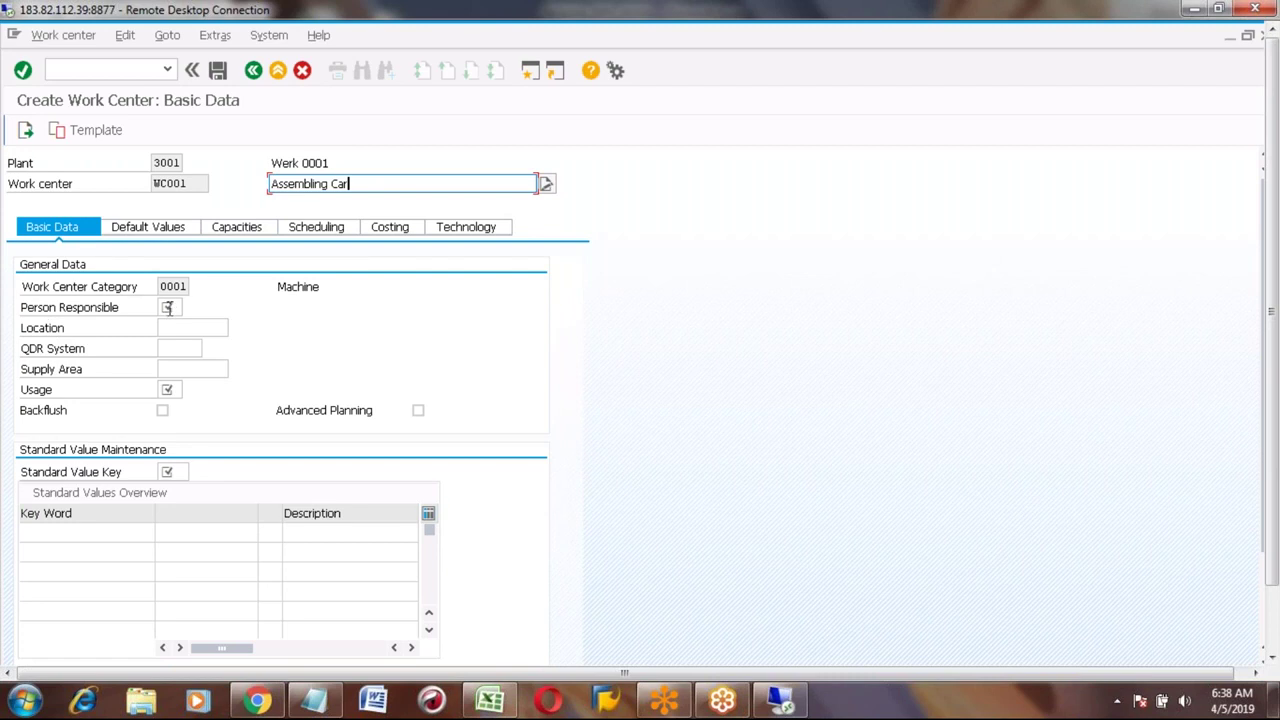
pyautogui.press('Tab')
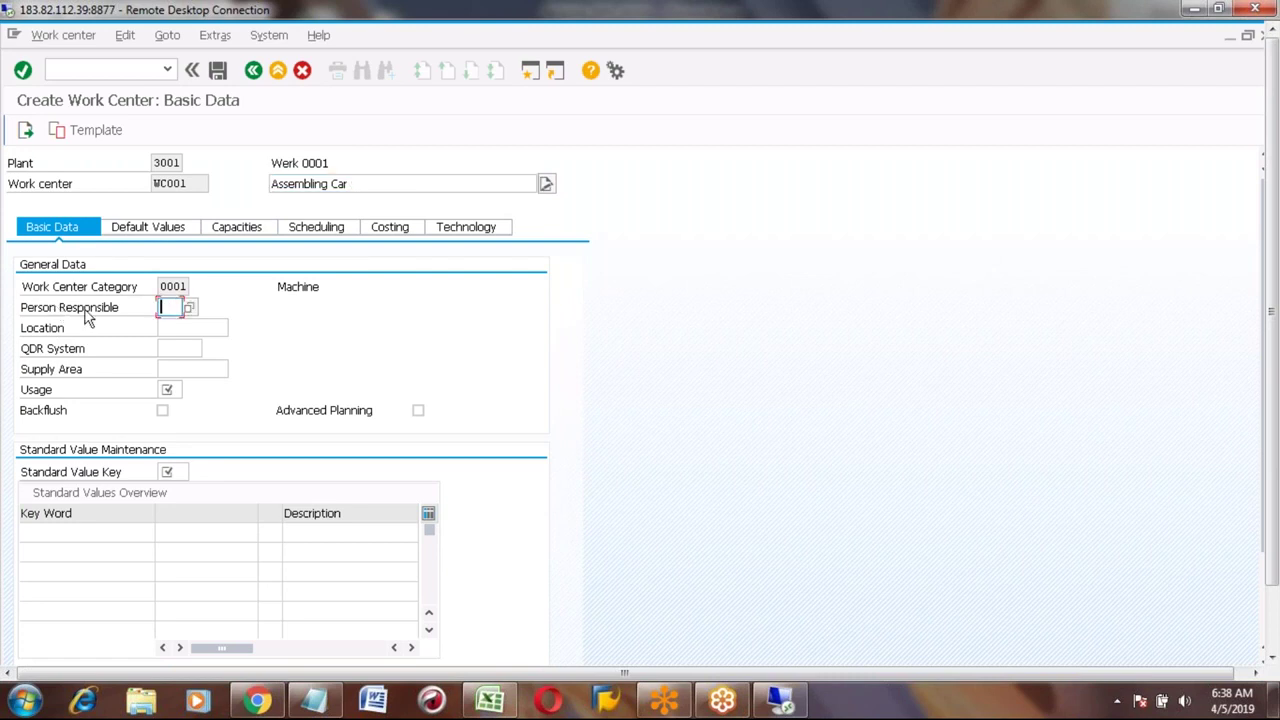
pyautogui.click(190, 309)
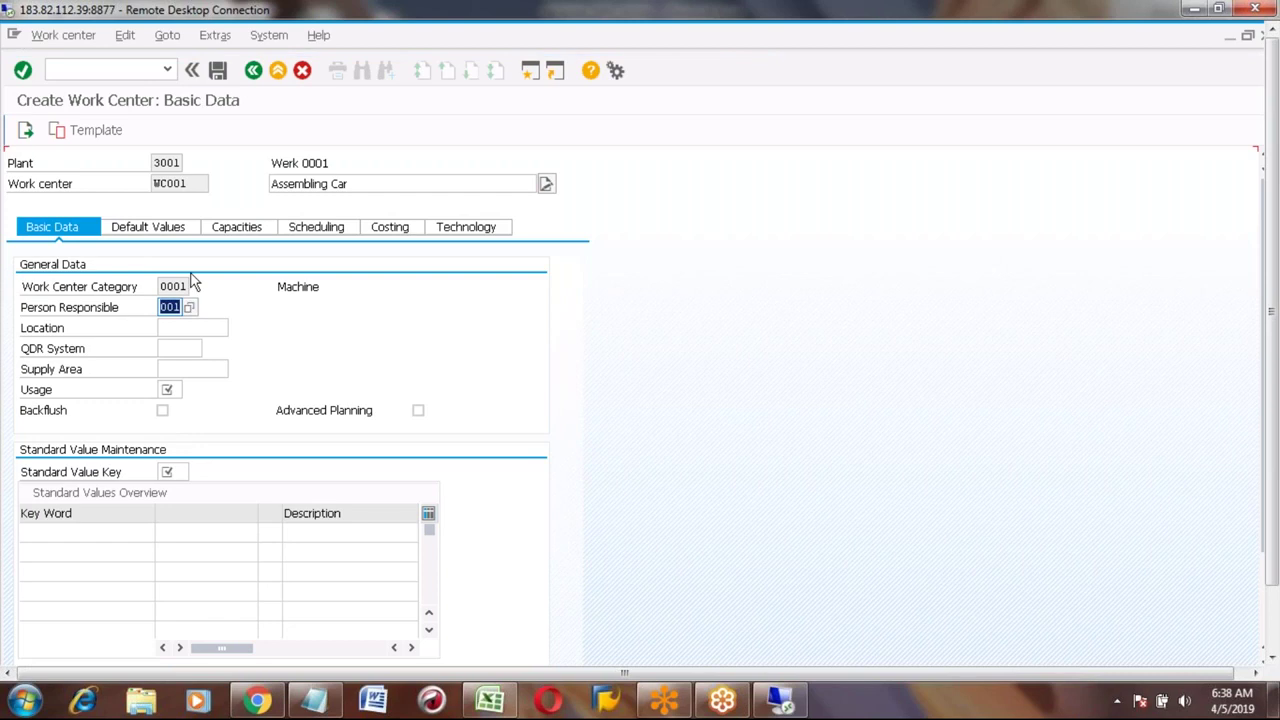
# Set the work center's task list usage to 009 (All task list types).
pyautogui.click(167, 389)
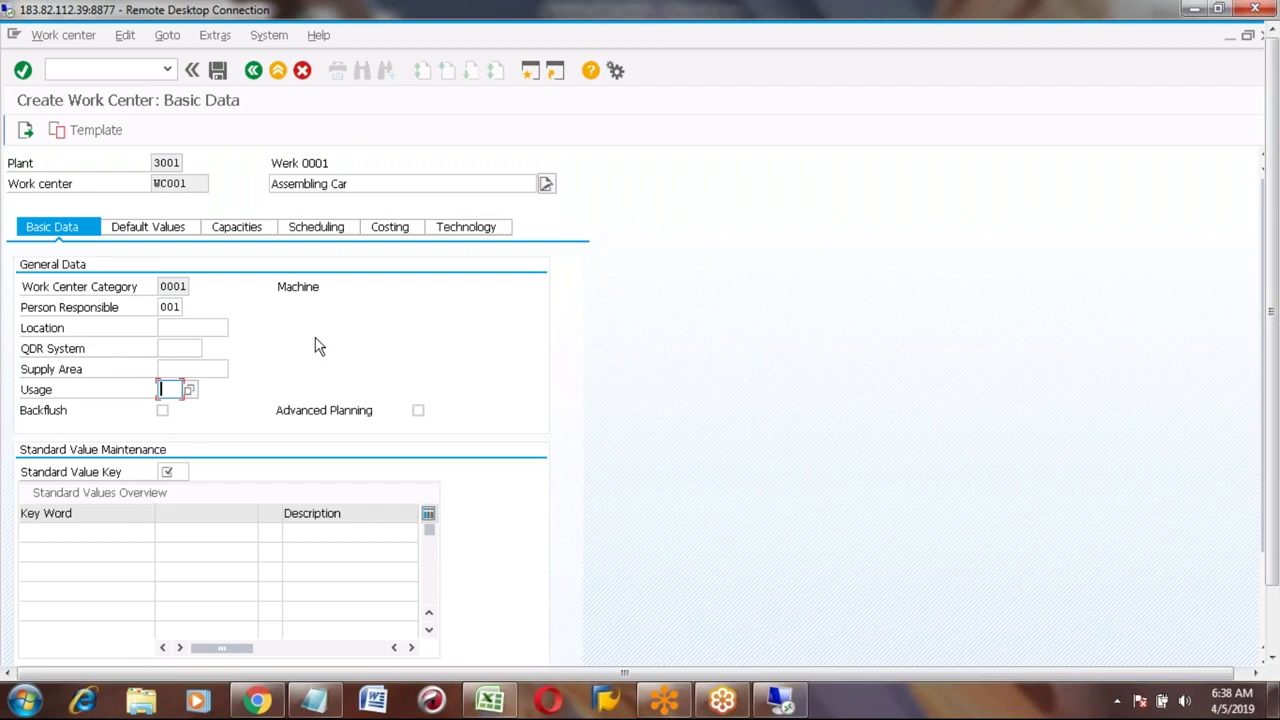
pyautogui.click(190, 391)
pyautogui.click(188, 391)
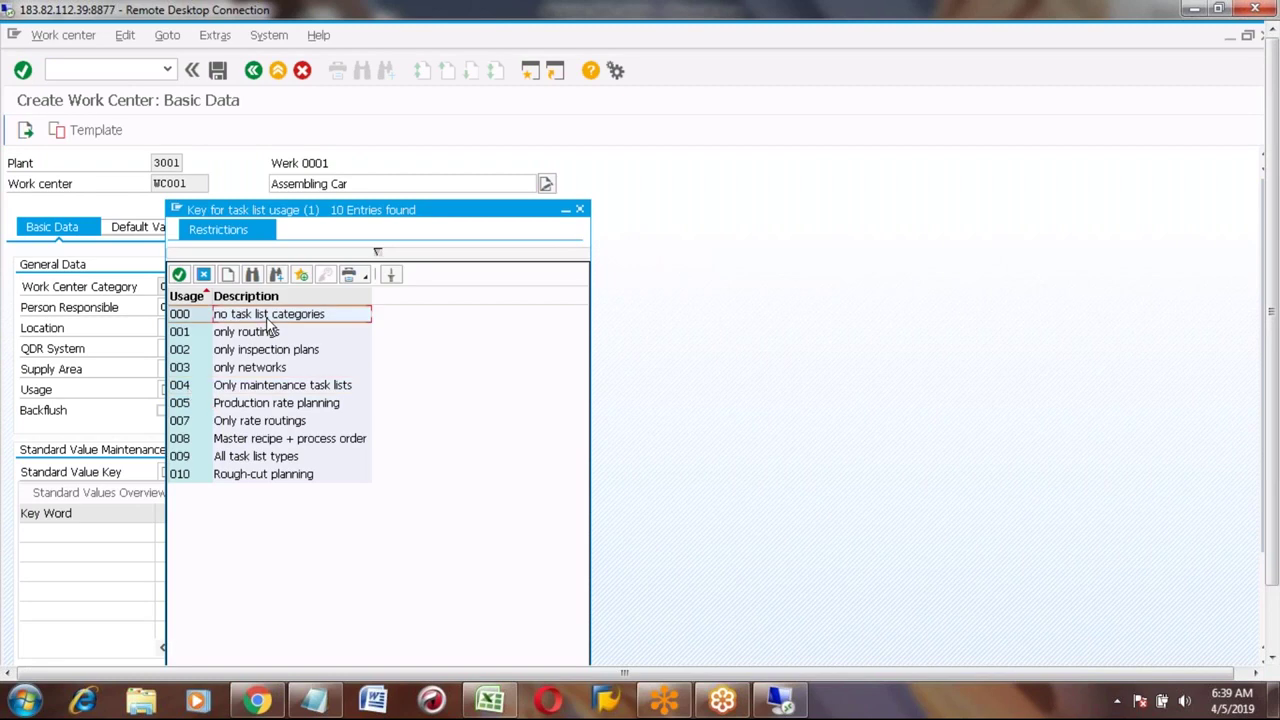
pyautogui.click(259, 425)
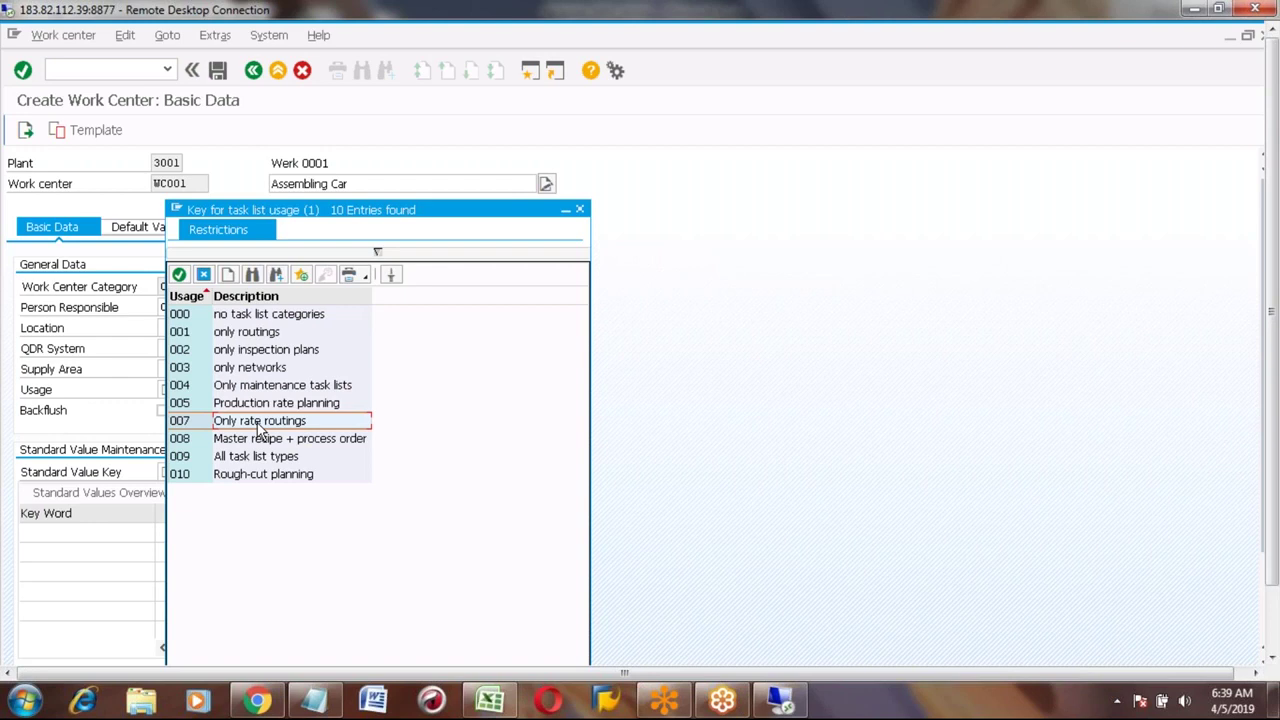
pyautogui.press('Down')
pyautogui.press('Down')
pyautogui.press('Up')
pyautogui.press('Up')
pyautogui.press('Up')
pyautogui.press('Up')
pyautogui.press('Up')
pyautogui.press('Up')
pyautogui.press('Up')
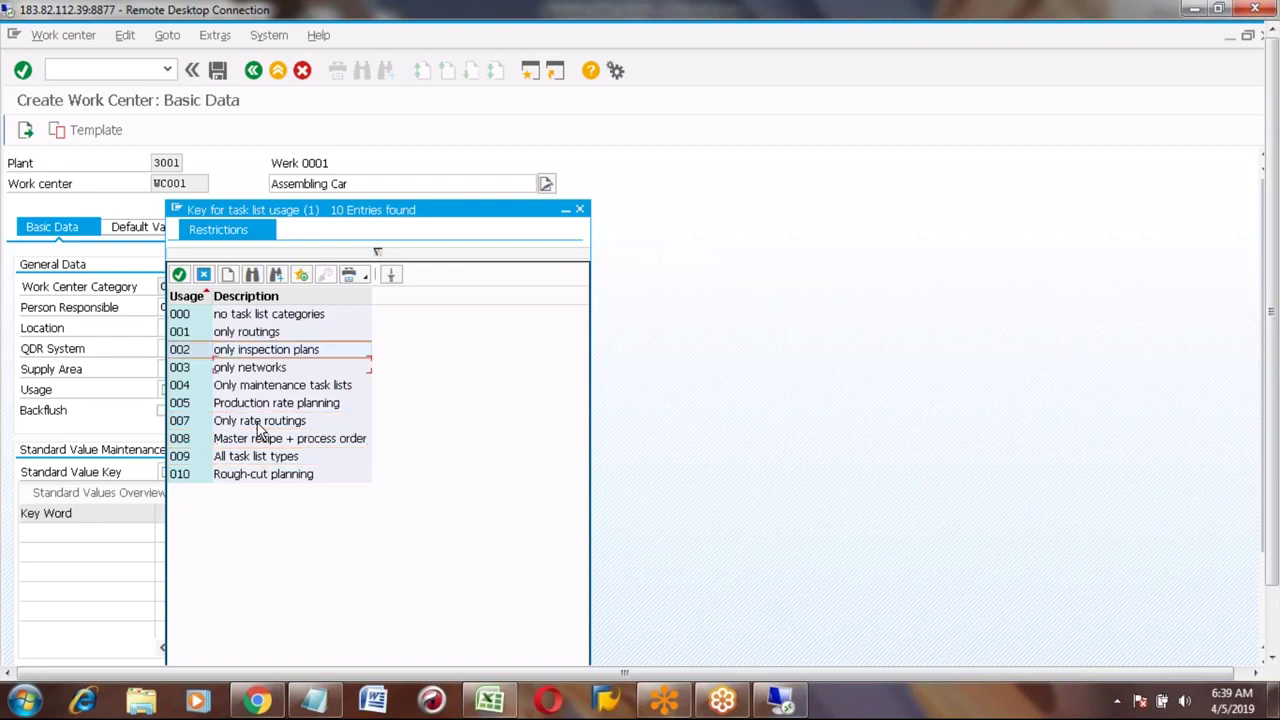
pyautogui.press('Up')
pyautogui.press('Up')
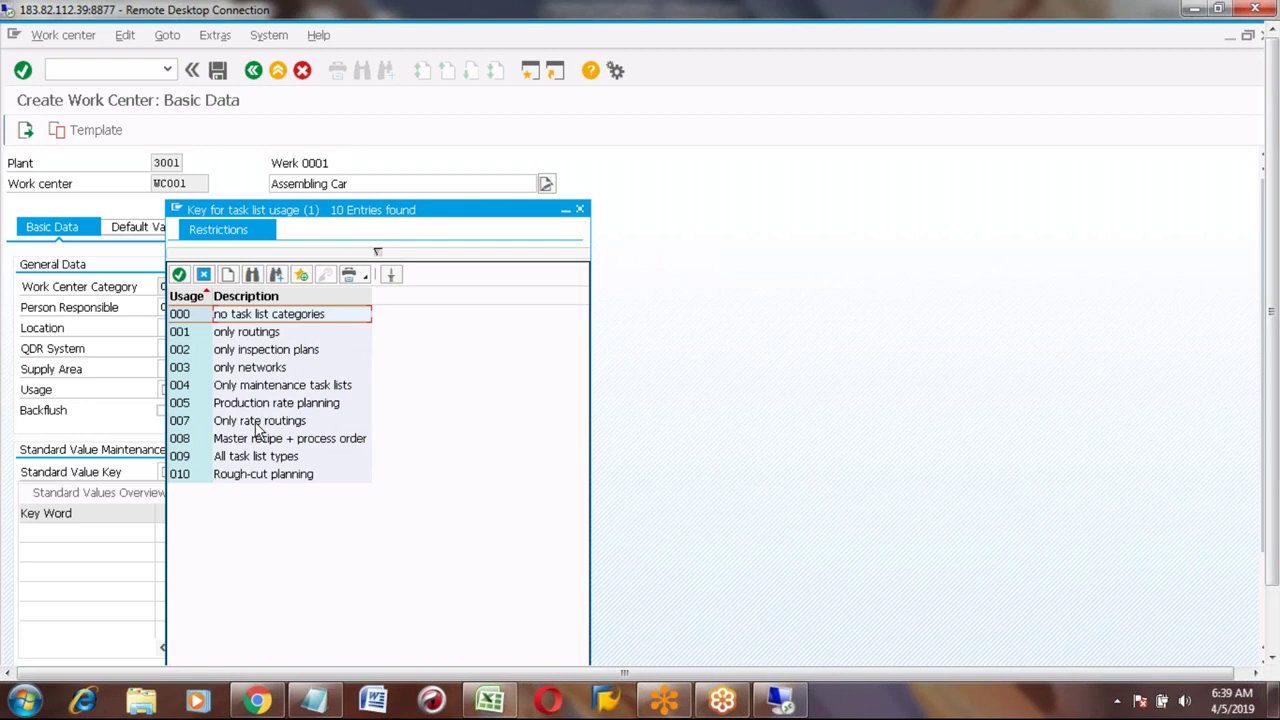
pyautogui.click(183, 459)
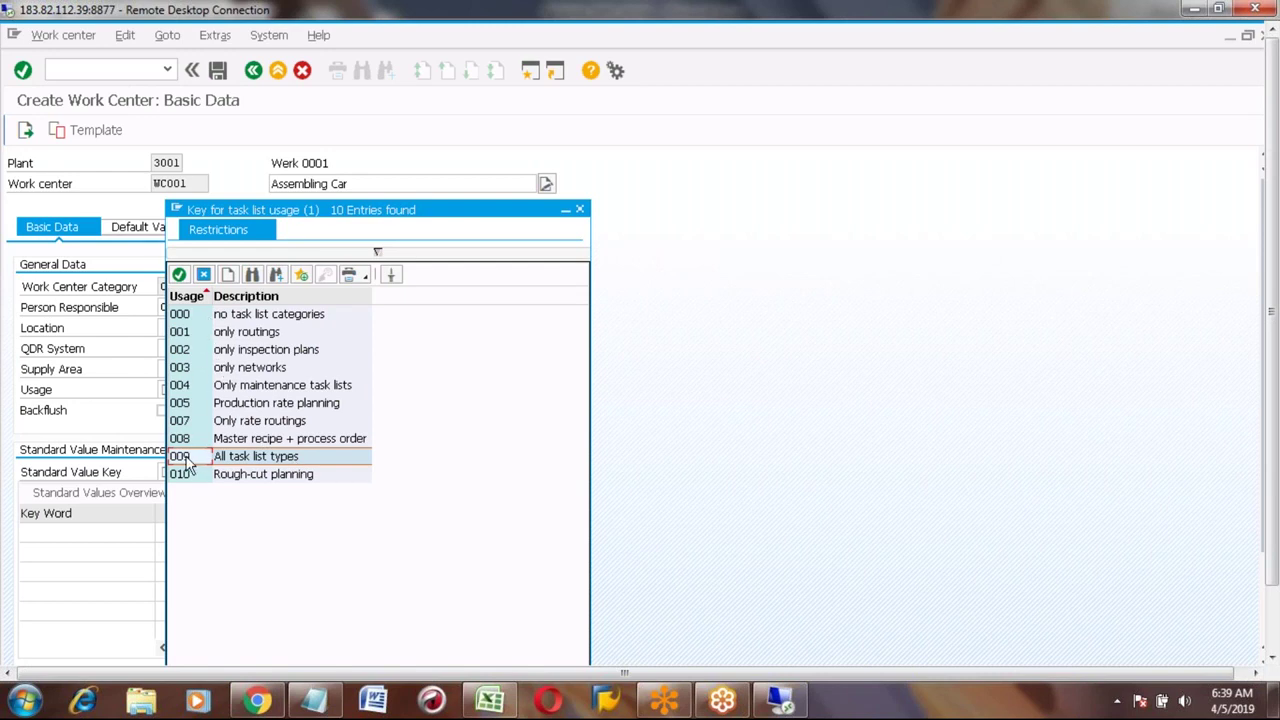
pyautogui.doubleClick(249, 461)
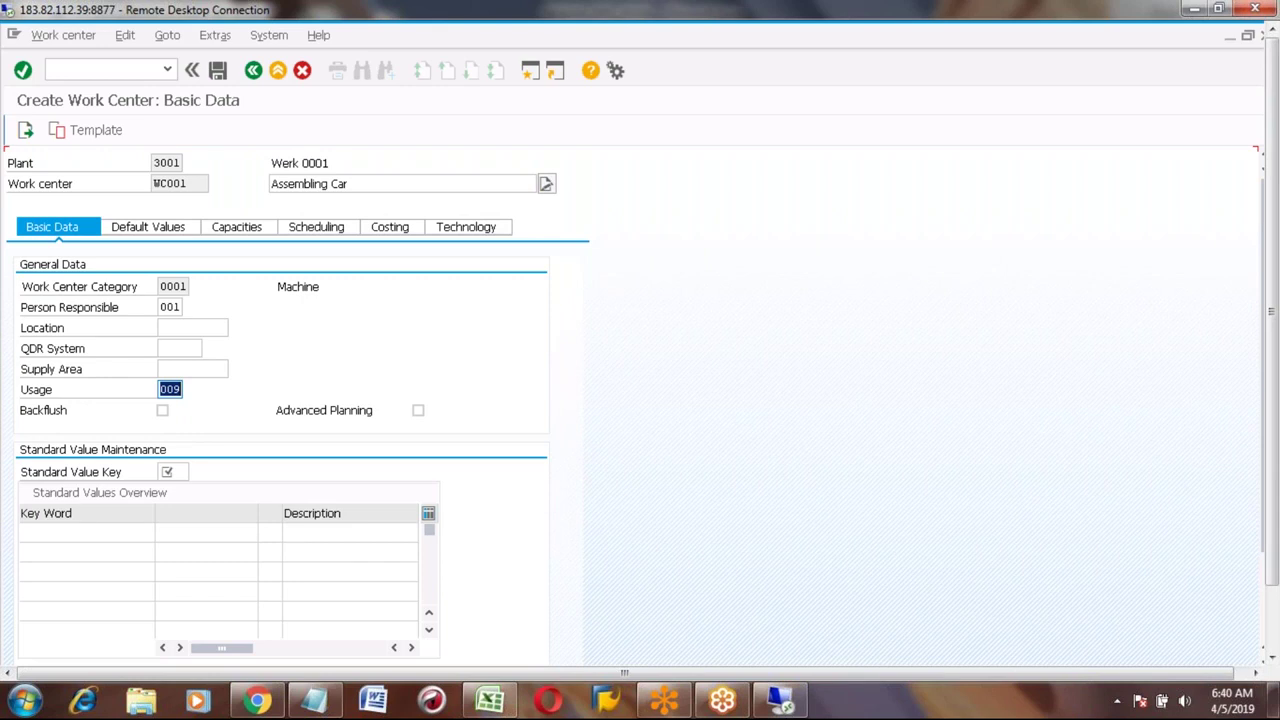
# Assign standard value key SAP1 (Normal production) and confirm it to load its standard values.
pyautogui.press('Tab')
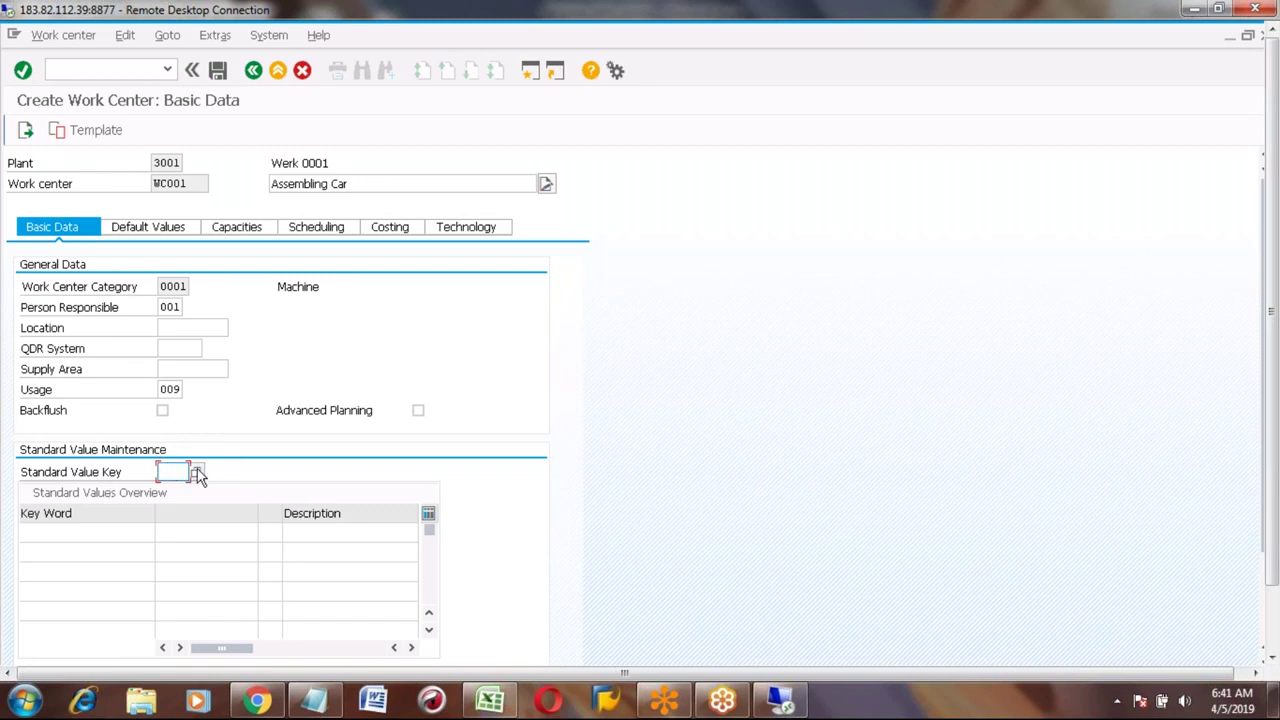
pyautogui.click(197, 472)
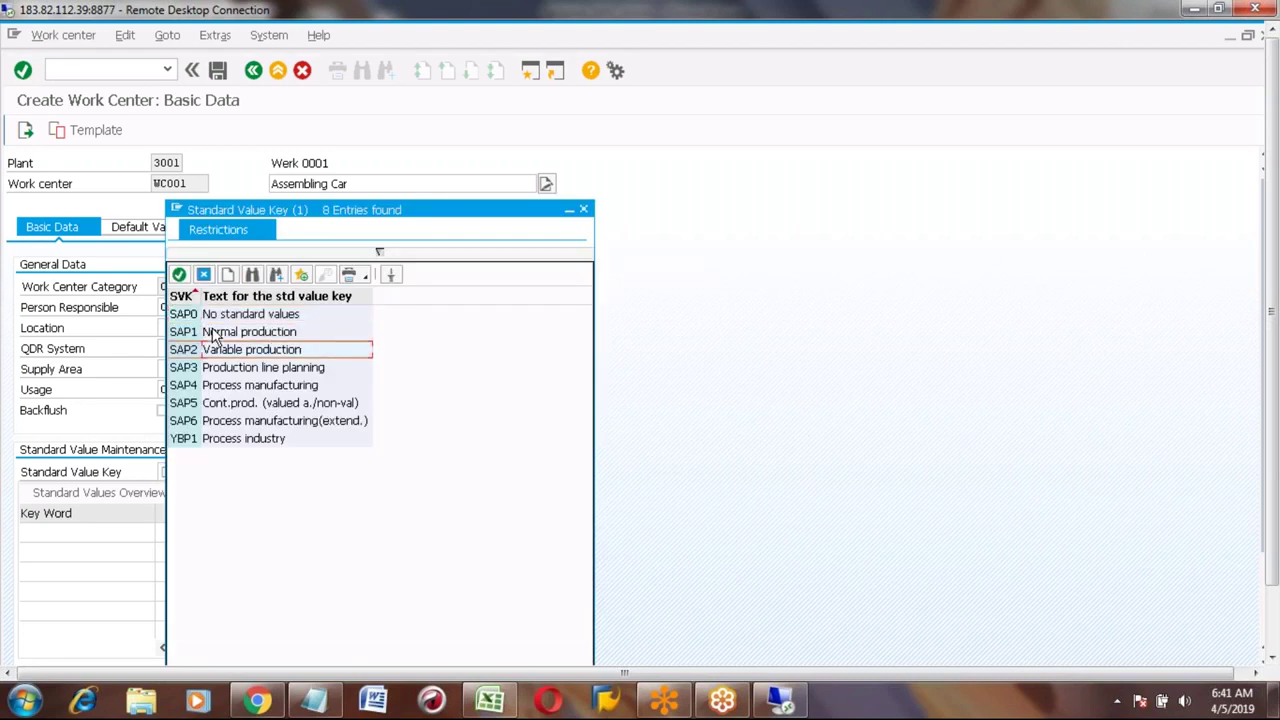
pyautogui.press('Down')
pyautogui.press('Down')
pyautogui.press('Down')
pyautogui.press('Down')
pyautogui.press('Down')
pyautogui.press('Up')
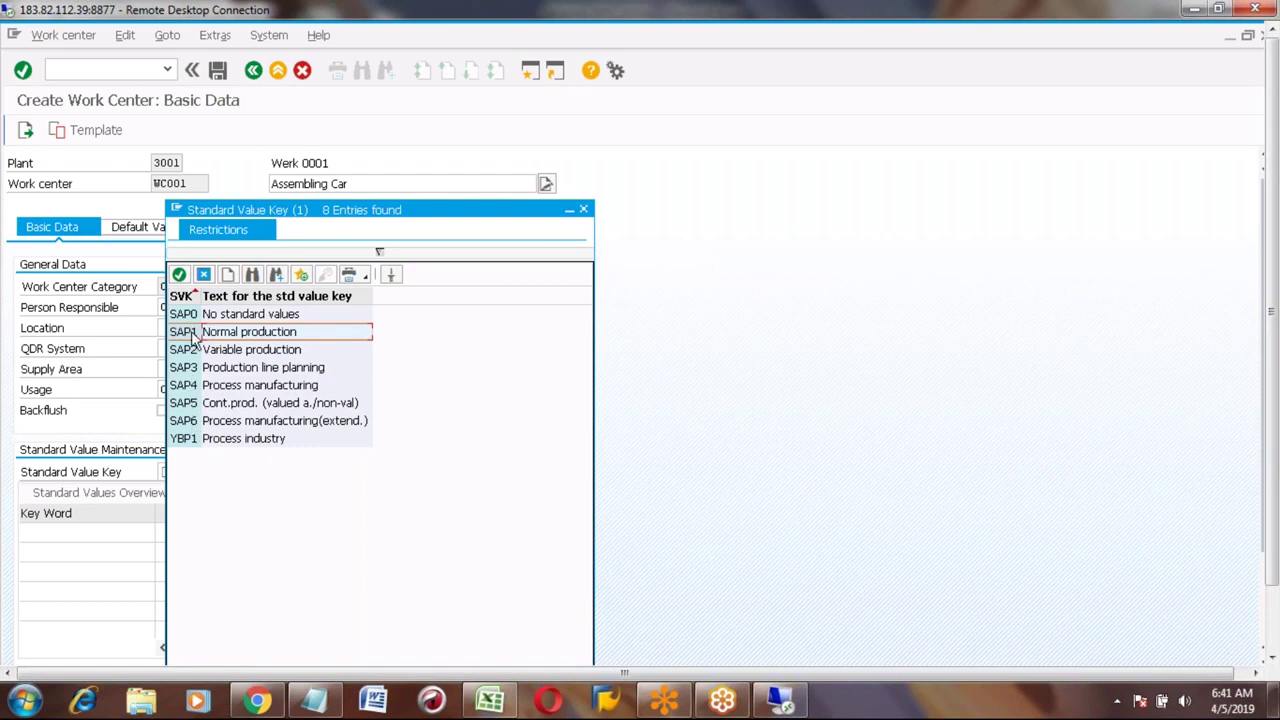
pyautogui.click(194, 338)
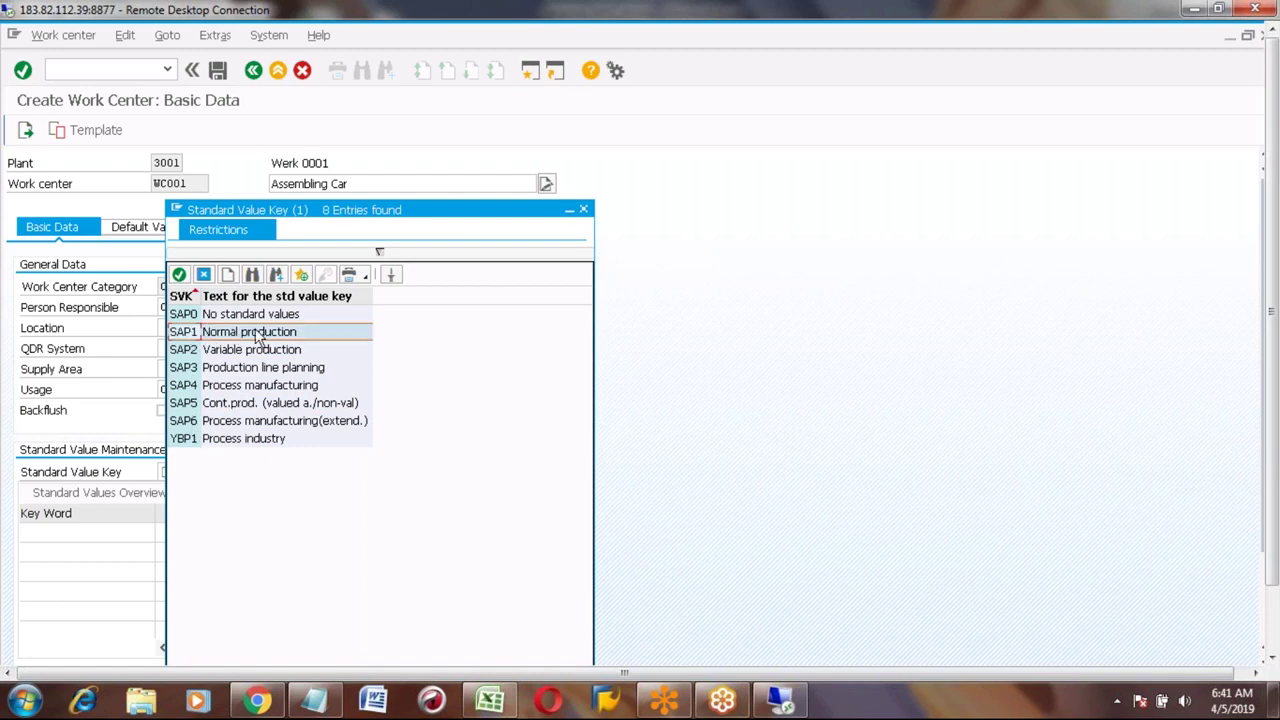
pyautogui.doubleClick(257, 338)
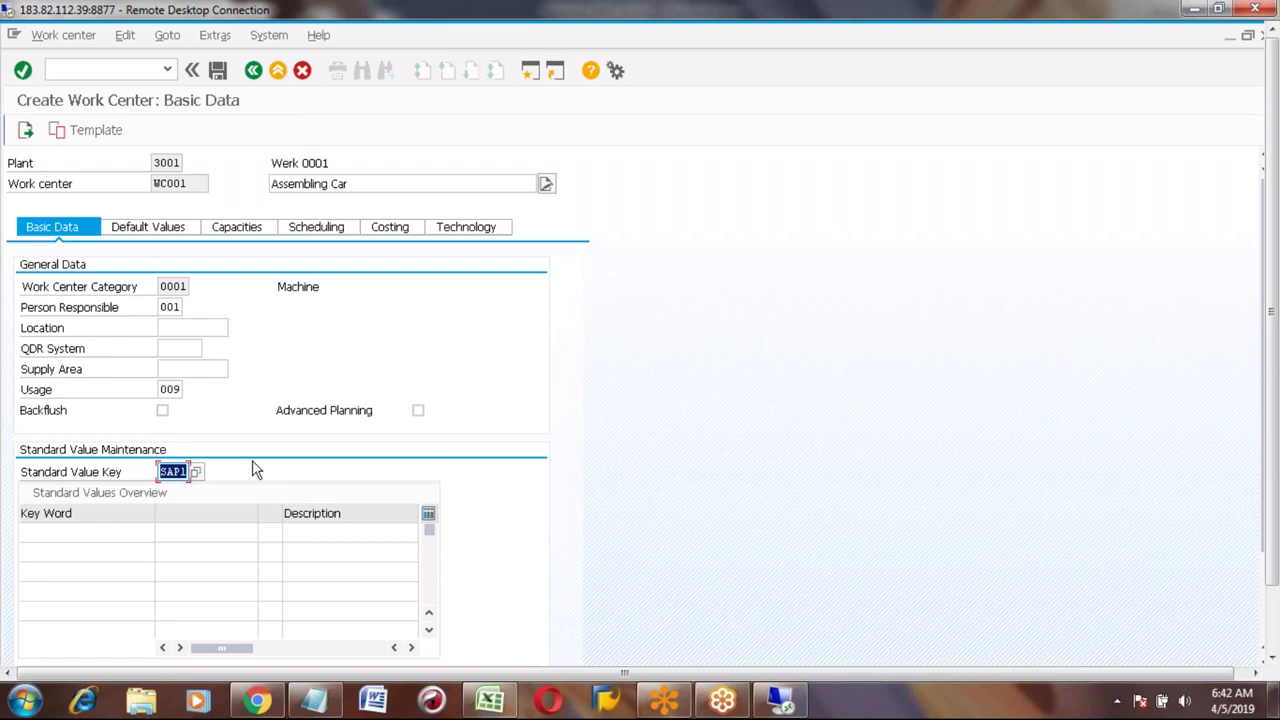
pyautogui.press('Return')
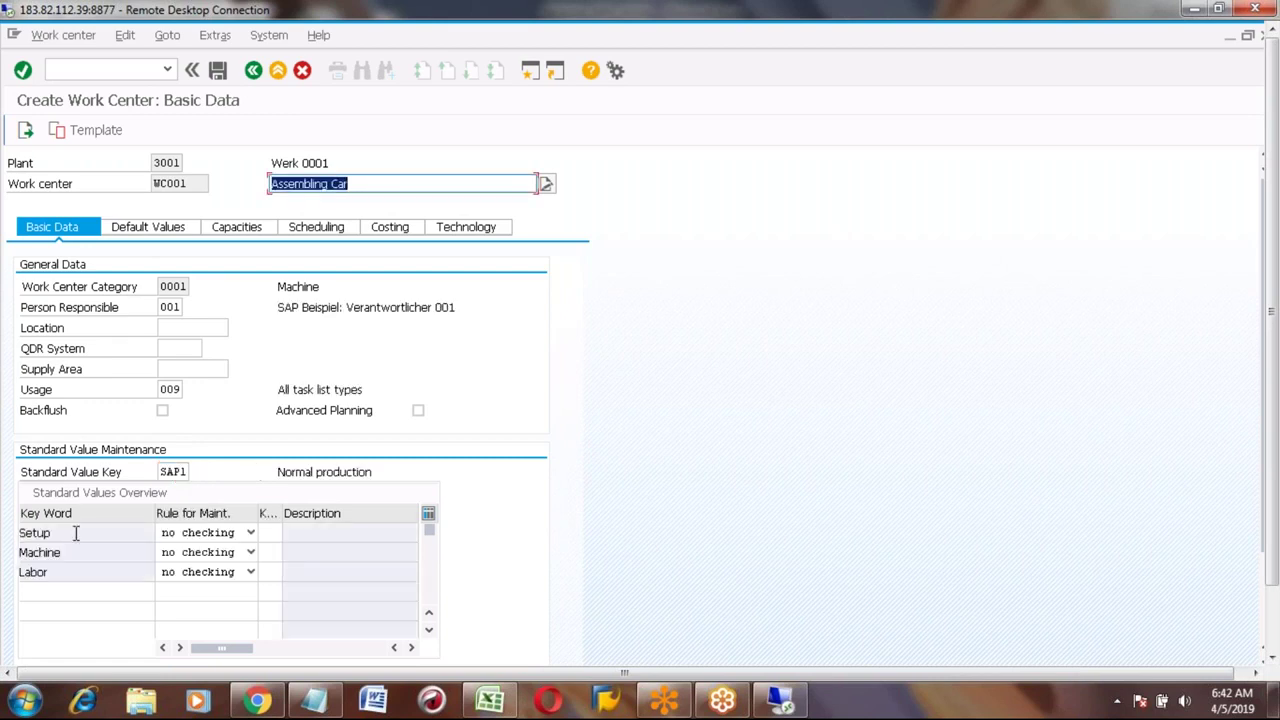
# Examine the Setup, Machine and Labor key words in the standard values overview.
pyautogui.click(66, 553)
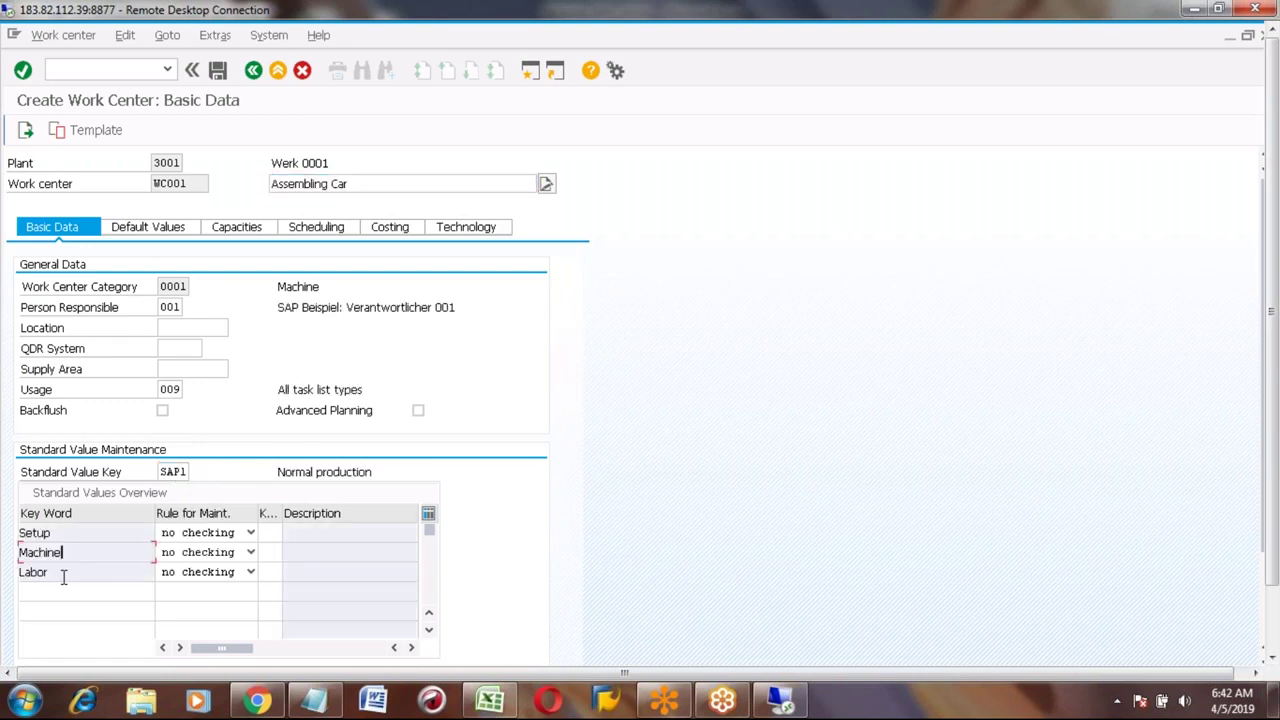
pyautogui.click(56, 533)
pyautogui.click(72, 552)
pyautogui.click(57, 575)
pyautogui.click(70, 532)
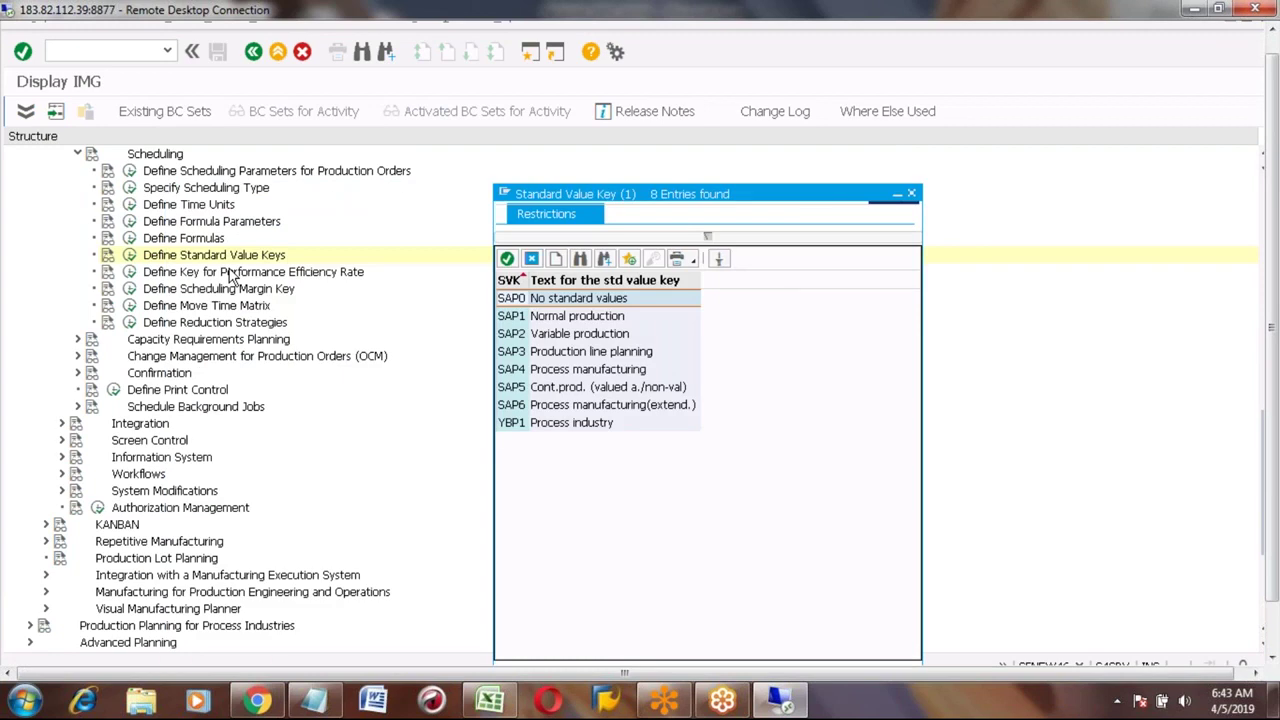
# Open the SAP Reference IMG in a new session and expand Production down to Basic Data.
pyautogui.click(530, 55)
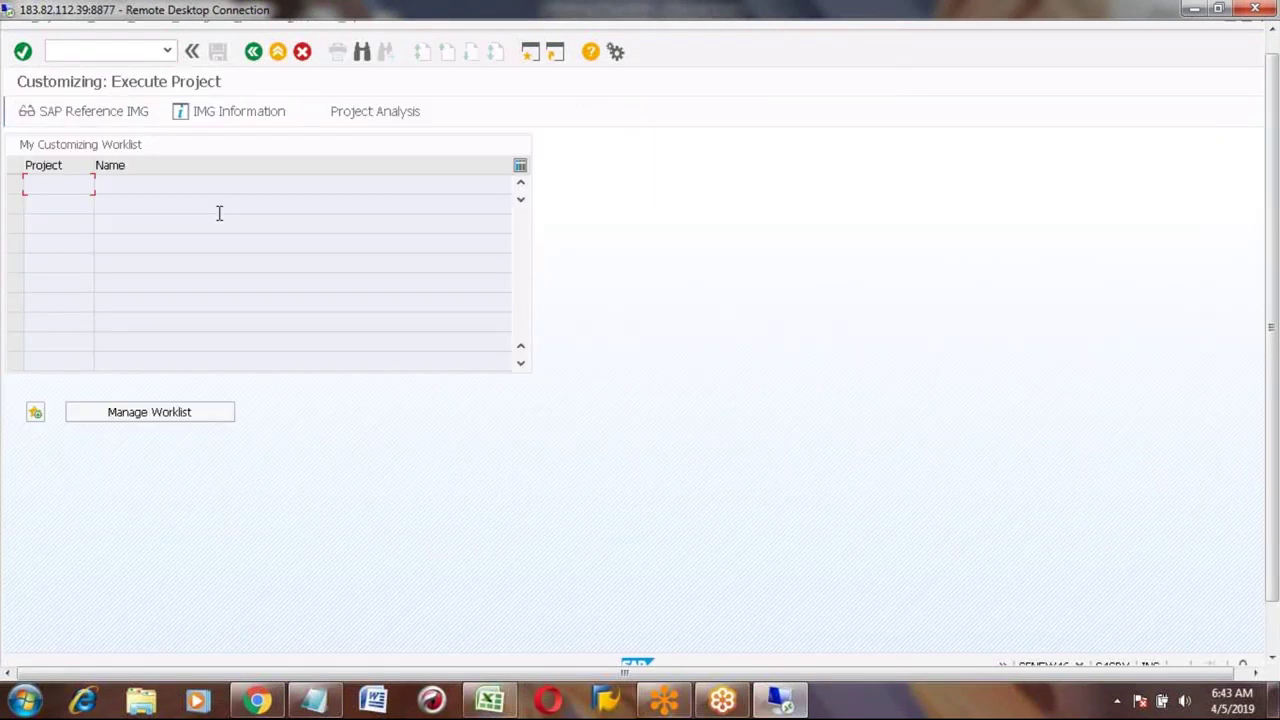
pyautogui.click(92, 117)
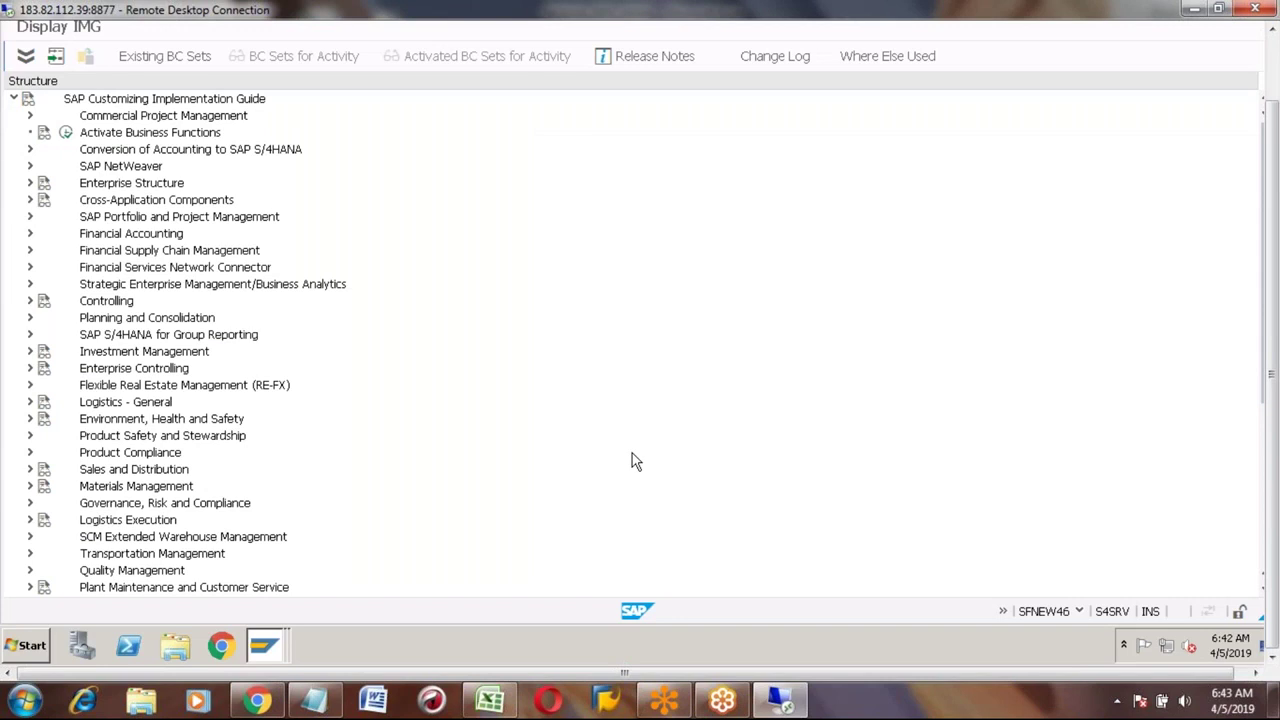
pyautogui.scroll(-3, 63, 520)
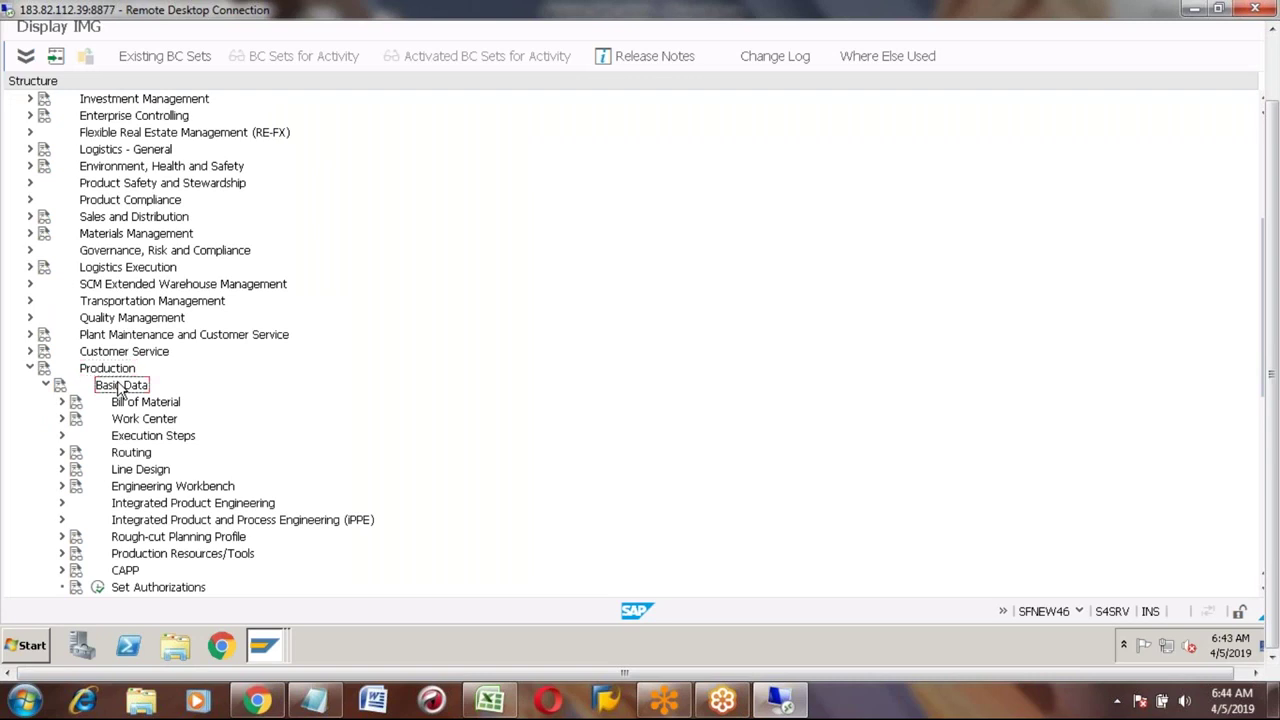
# Expand the Work Center, General Data and Standard Value nodes under Basic Data in the Production customizing.
pyautogui.click(150, 421)
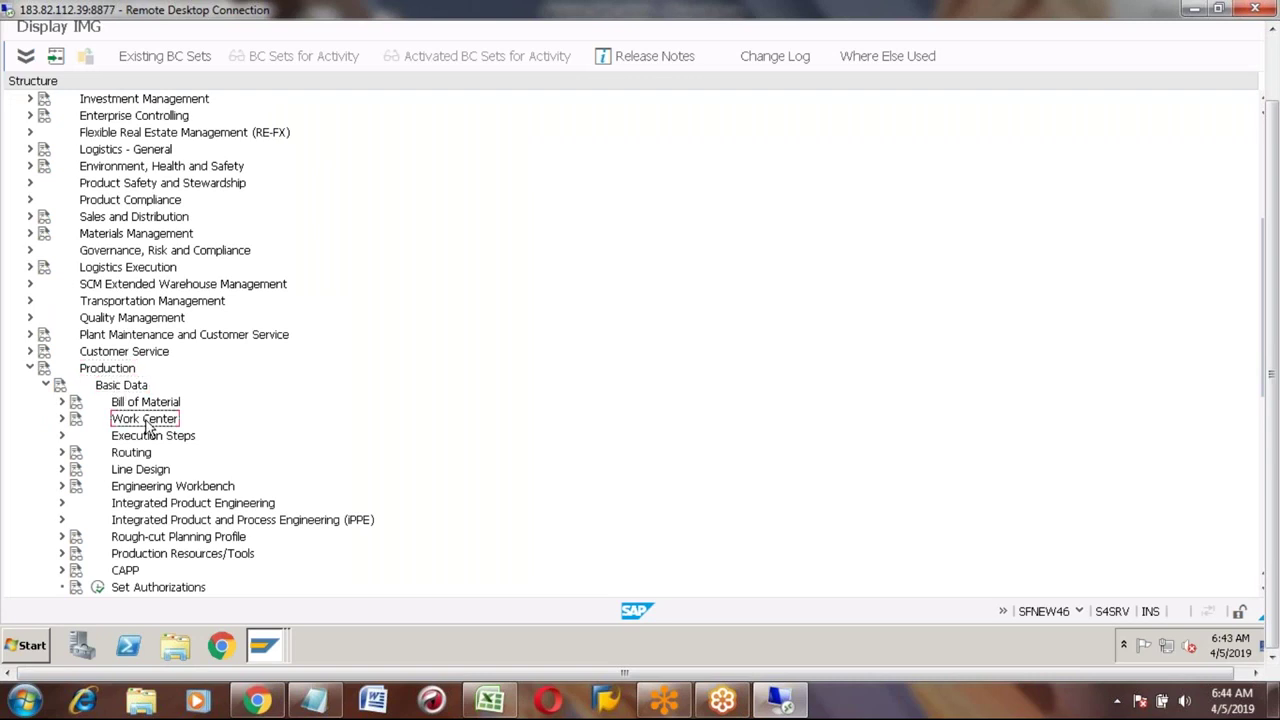
pyautogui.click(62, 419)
pyautogui.click(141, 440)
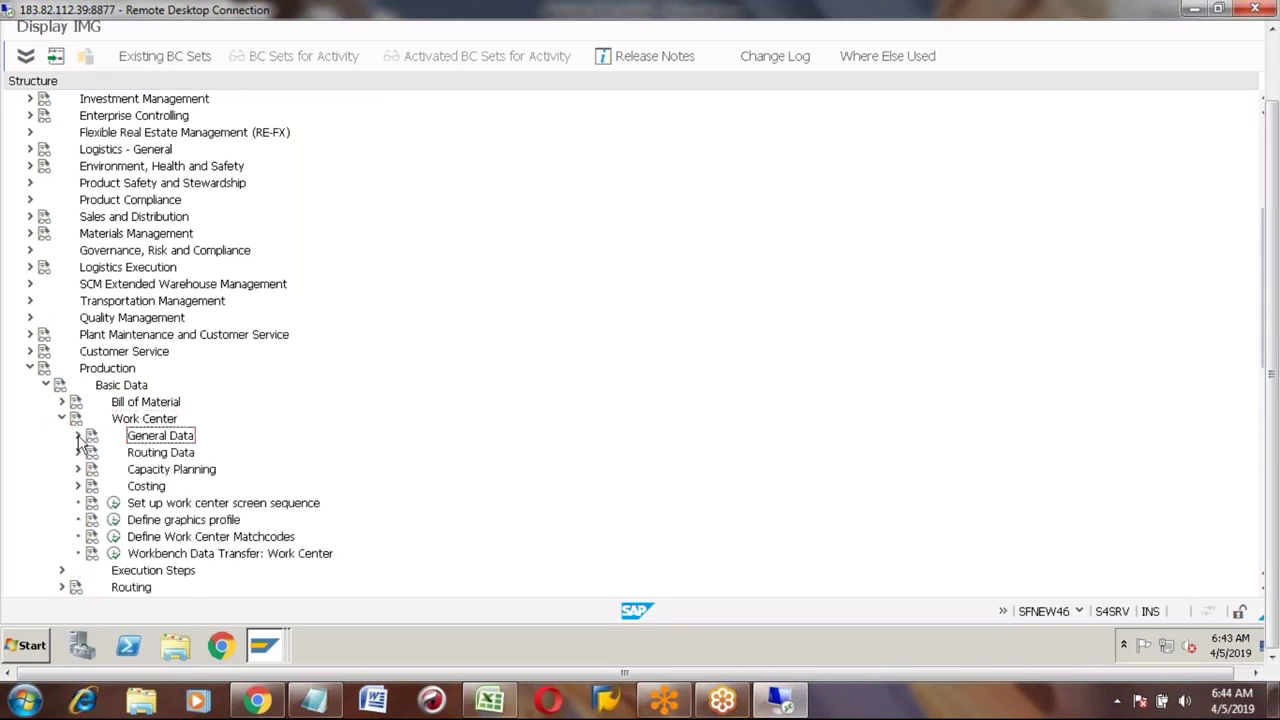
pyautogui.click(79, 437)
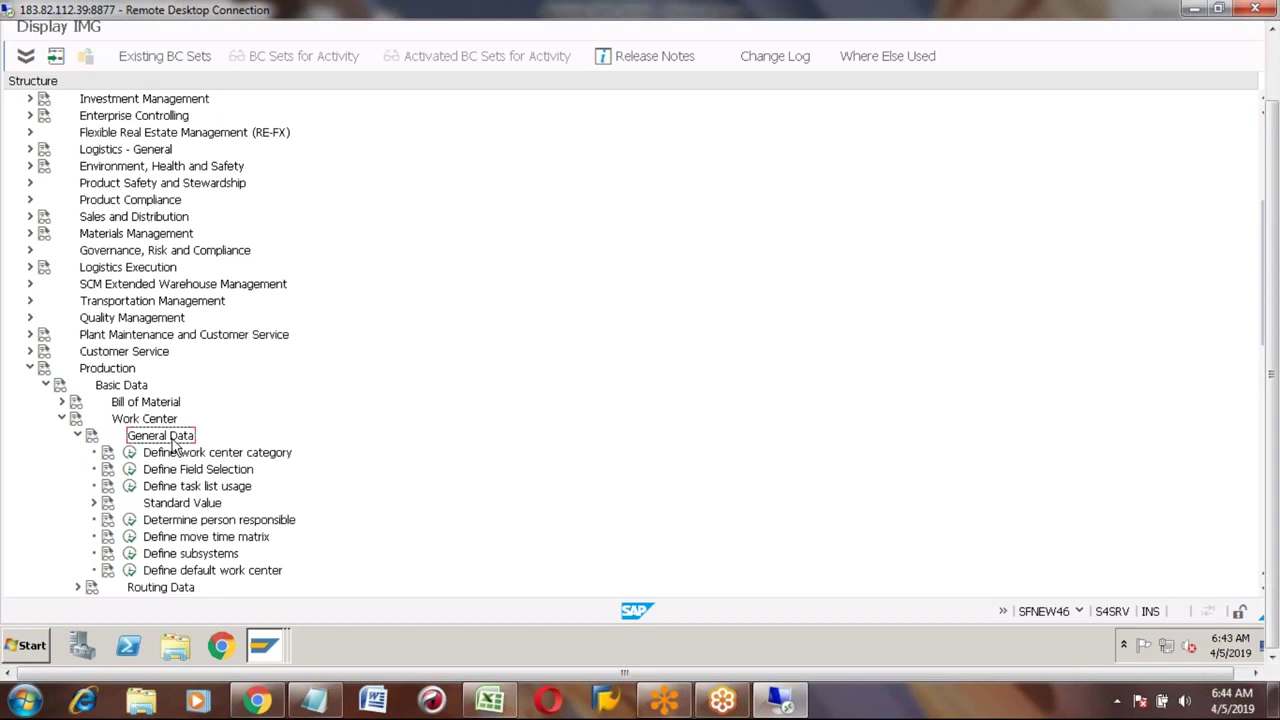
pyautogui.click(184, 505)
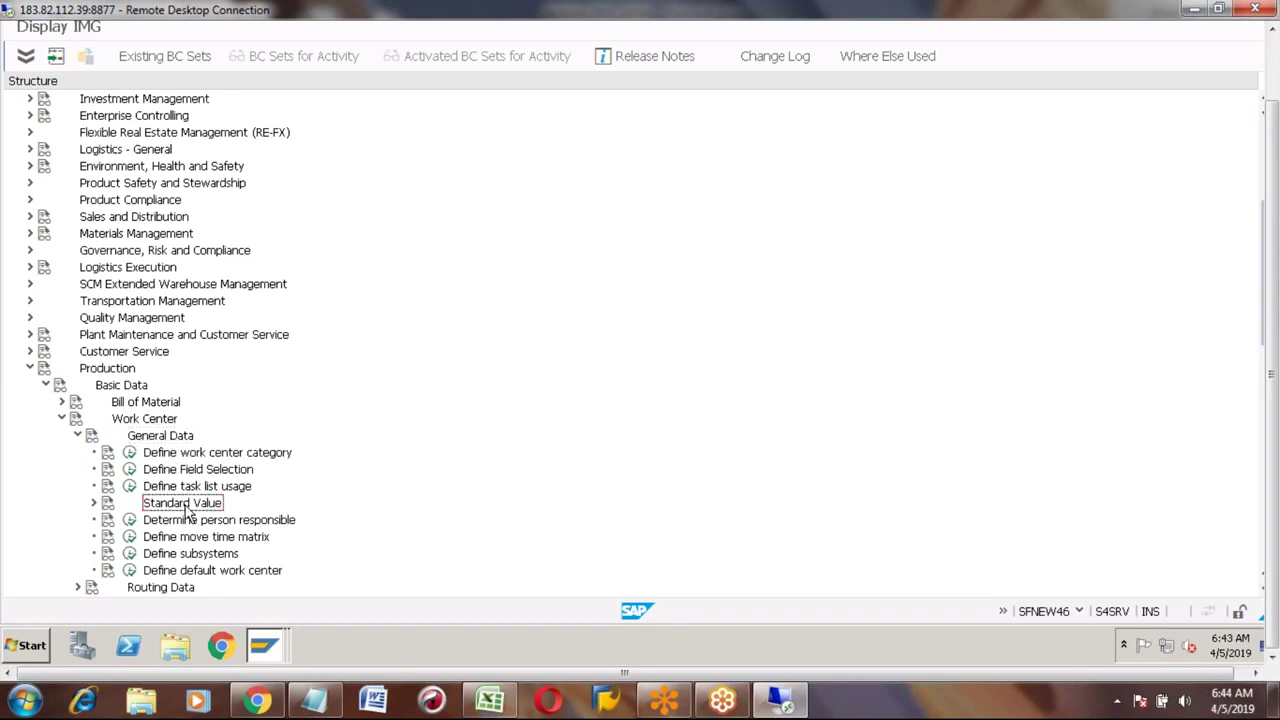
pyautogui.click(94, 503)
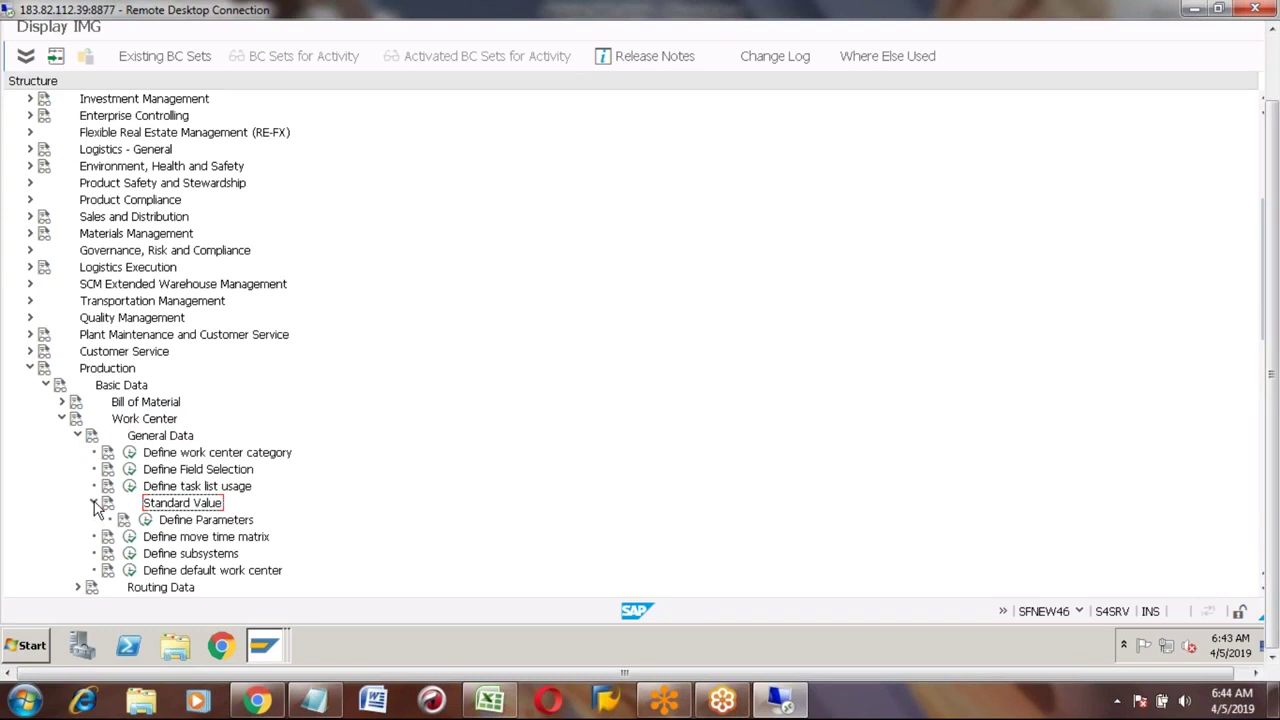
# Open the Define Standard Value Key activity, review the list of standard value keys and return to the IMG structure.
pyautogui.click(150, 537)
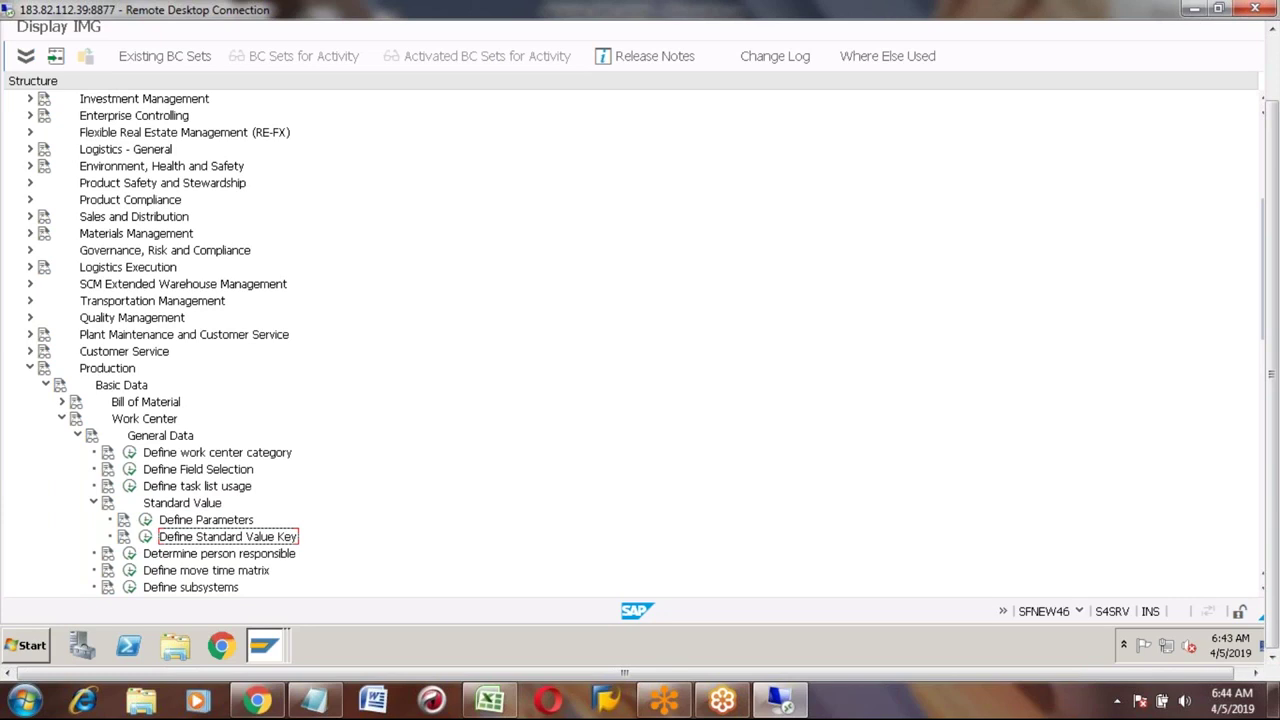
pyautogui.click(145, 536)
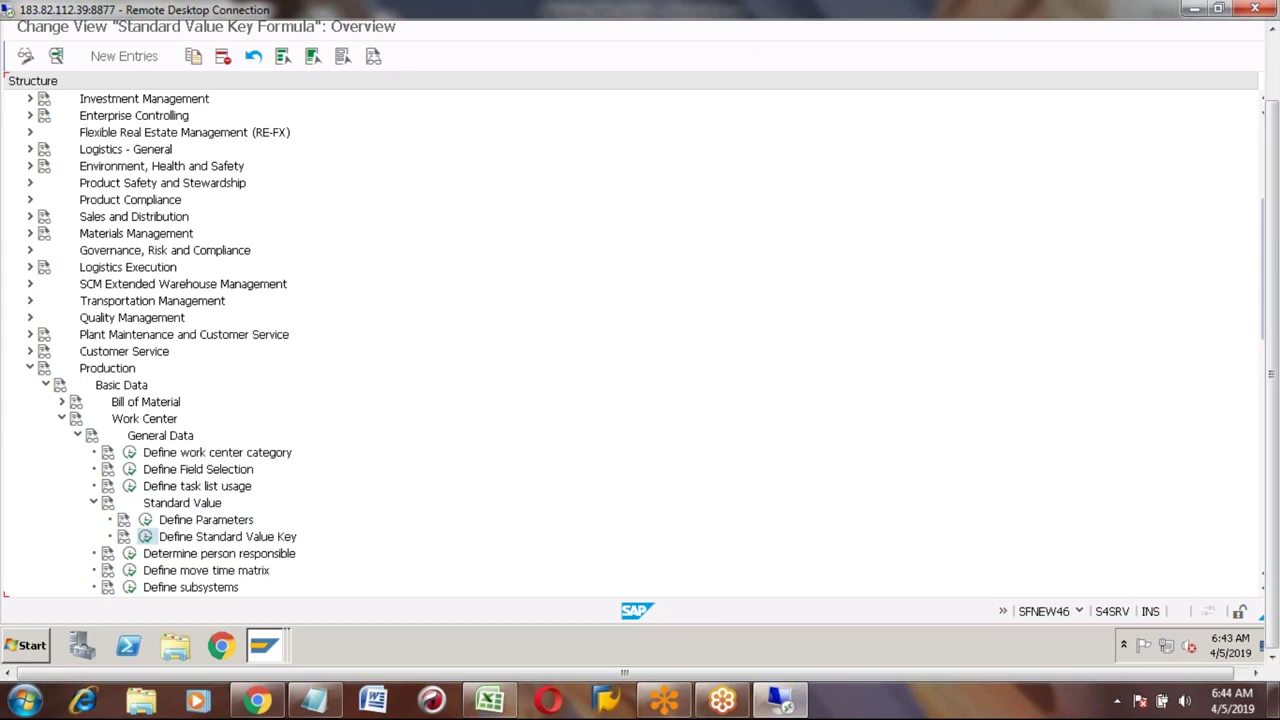
pyautogui.click(166, 110)
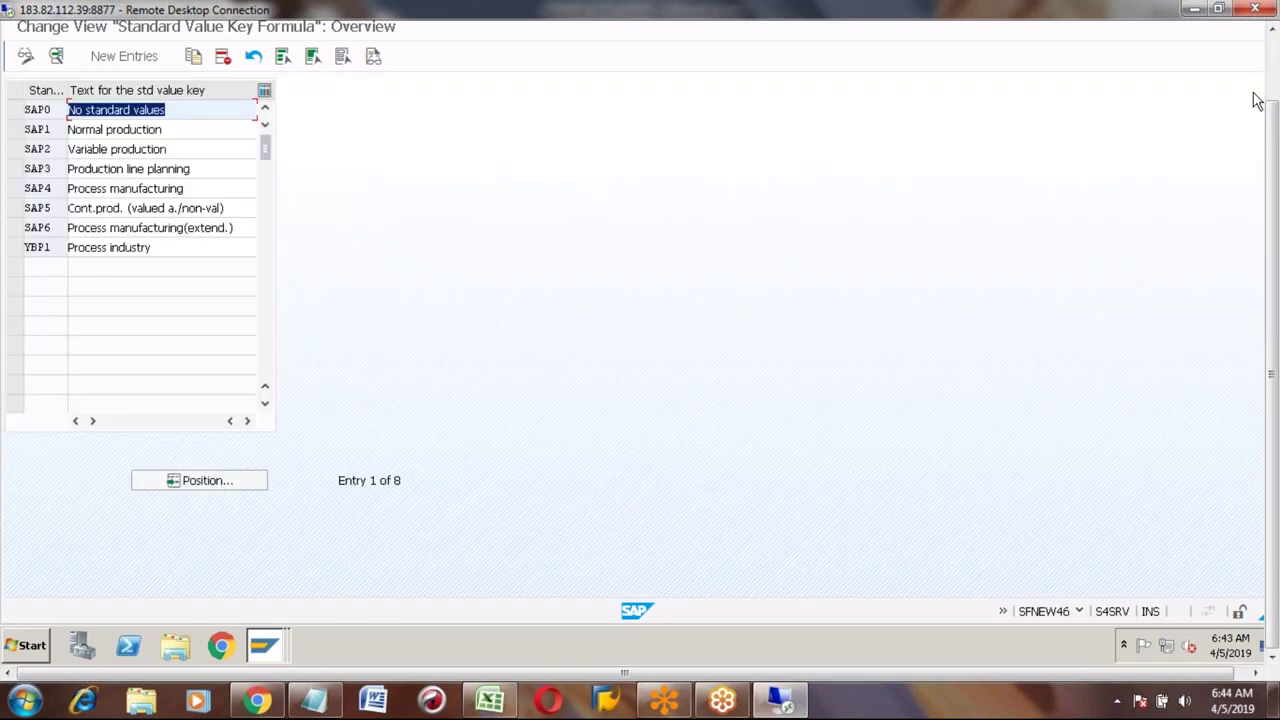
pyautogui.scroll(2, 1257, 101)
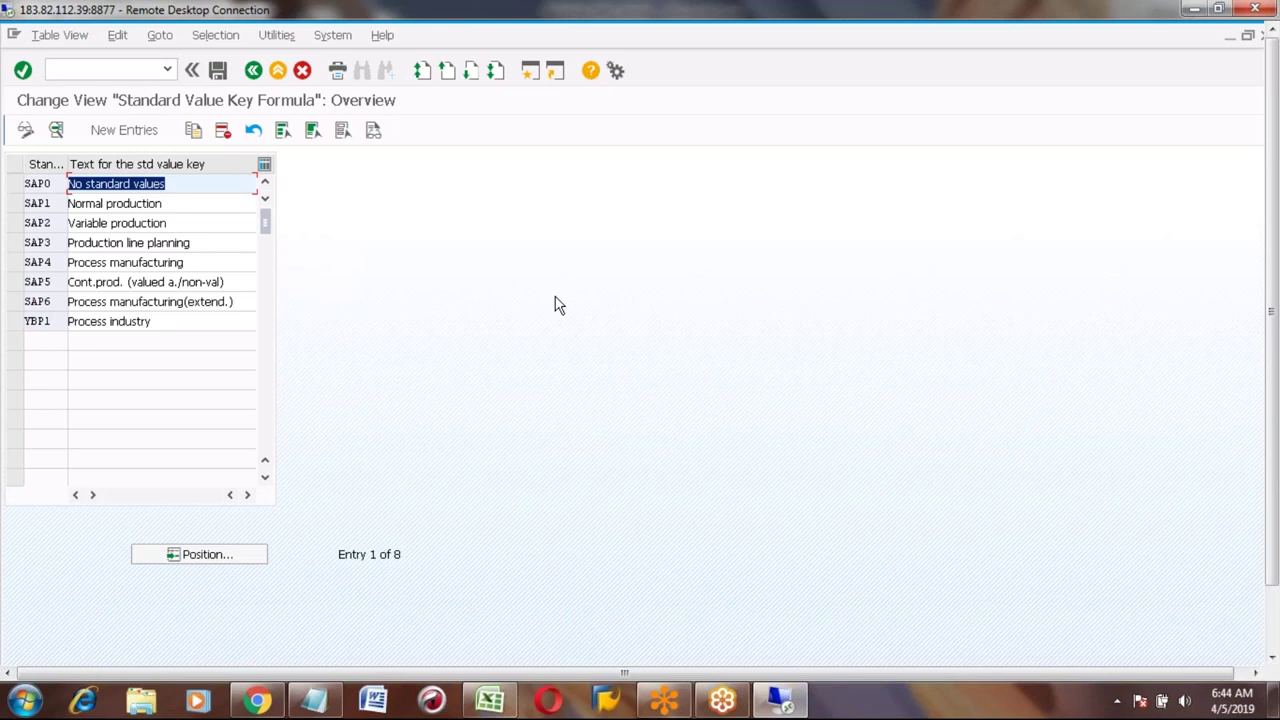
pyautogui.press('F3')
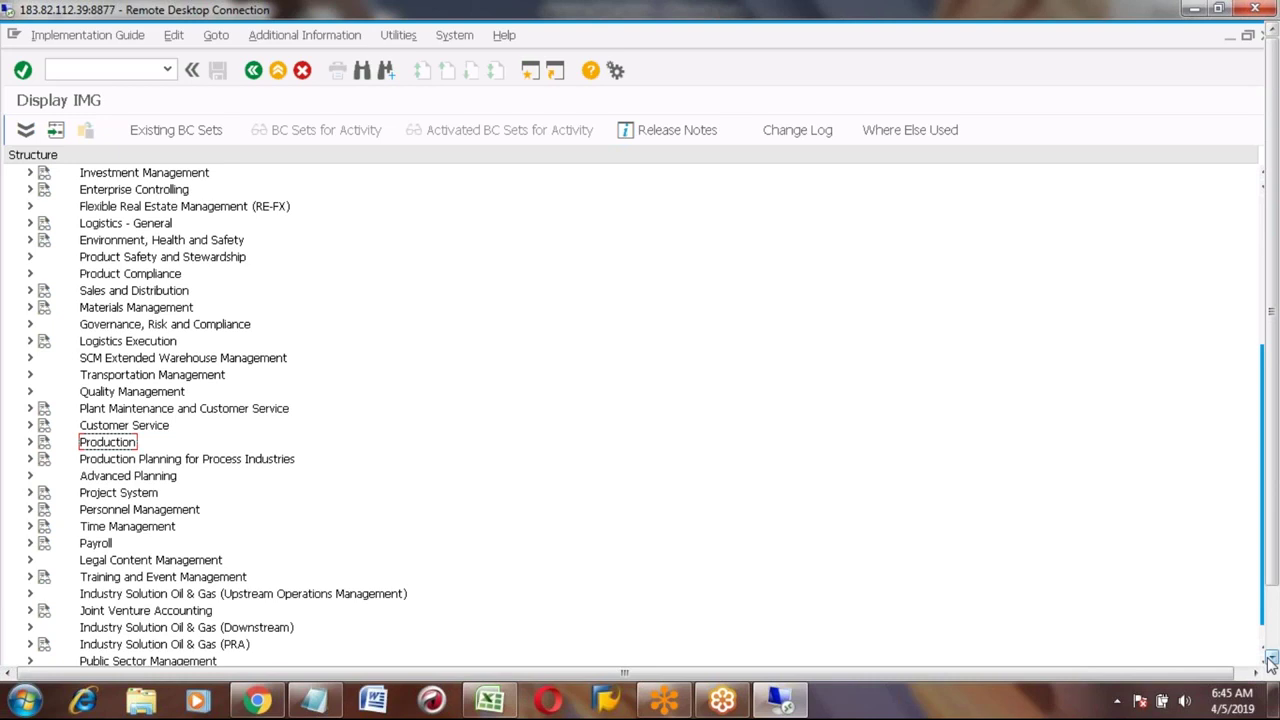
# In the Excel manufacturing notes, enter "Production" in A2 and A4 and "Production planning in process ind" in A3.
pyautogui.hotkey('alt', 'Tab')
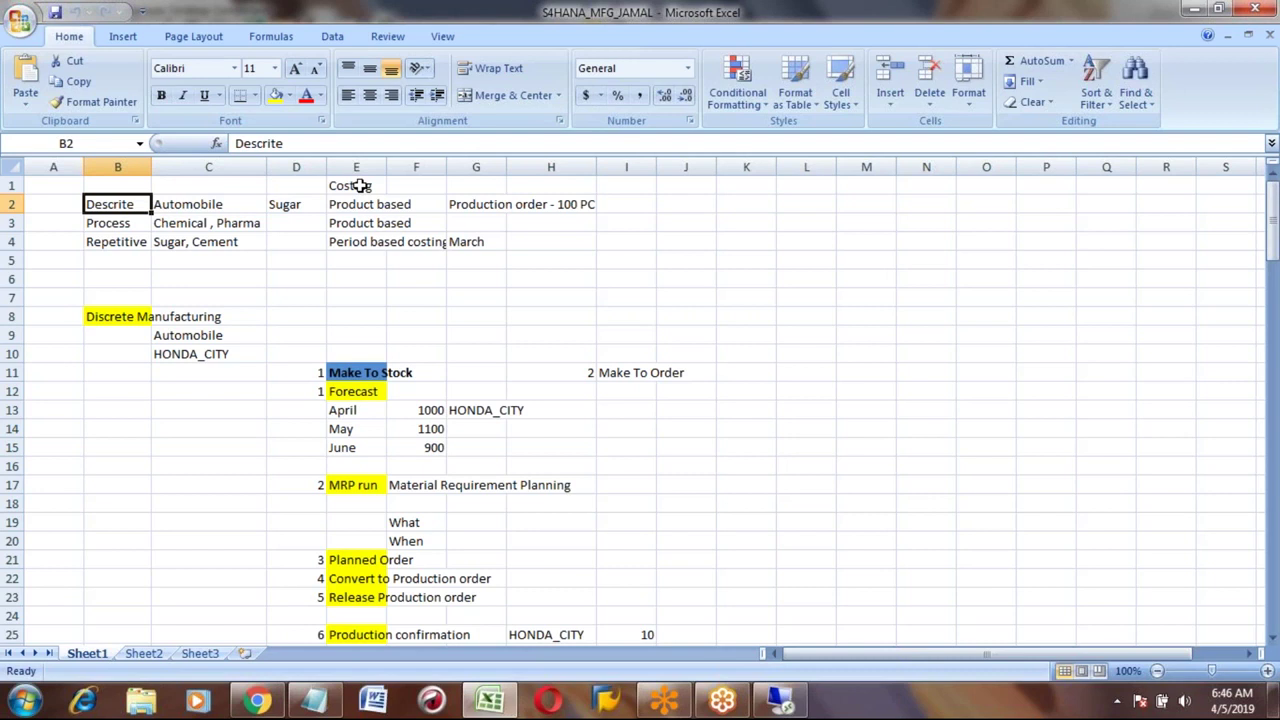
pyautogui.press('F2')
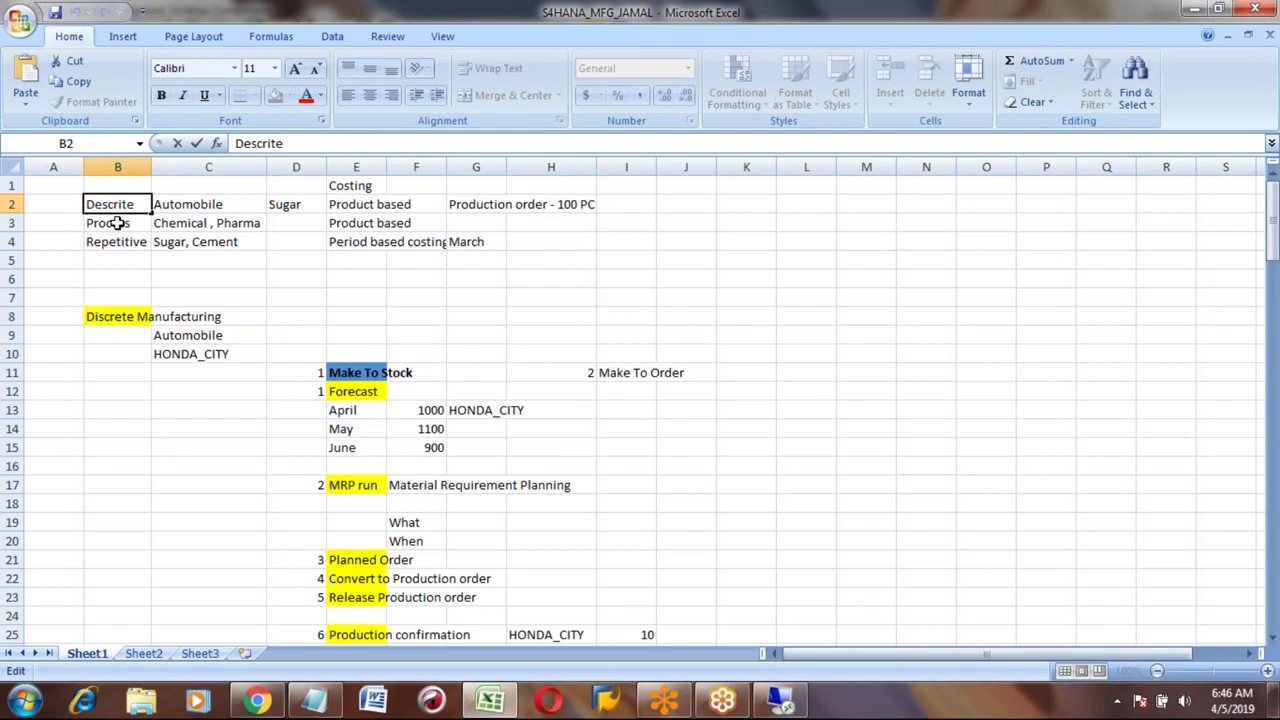
pyautogui.press('Return')
pyautogui.press('Return')
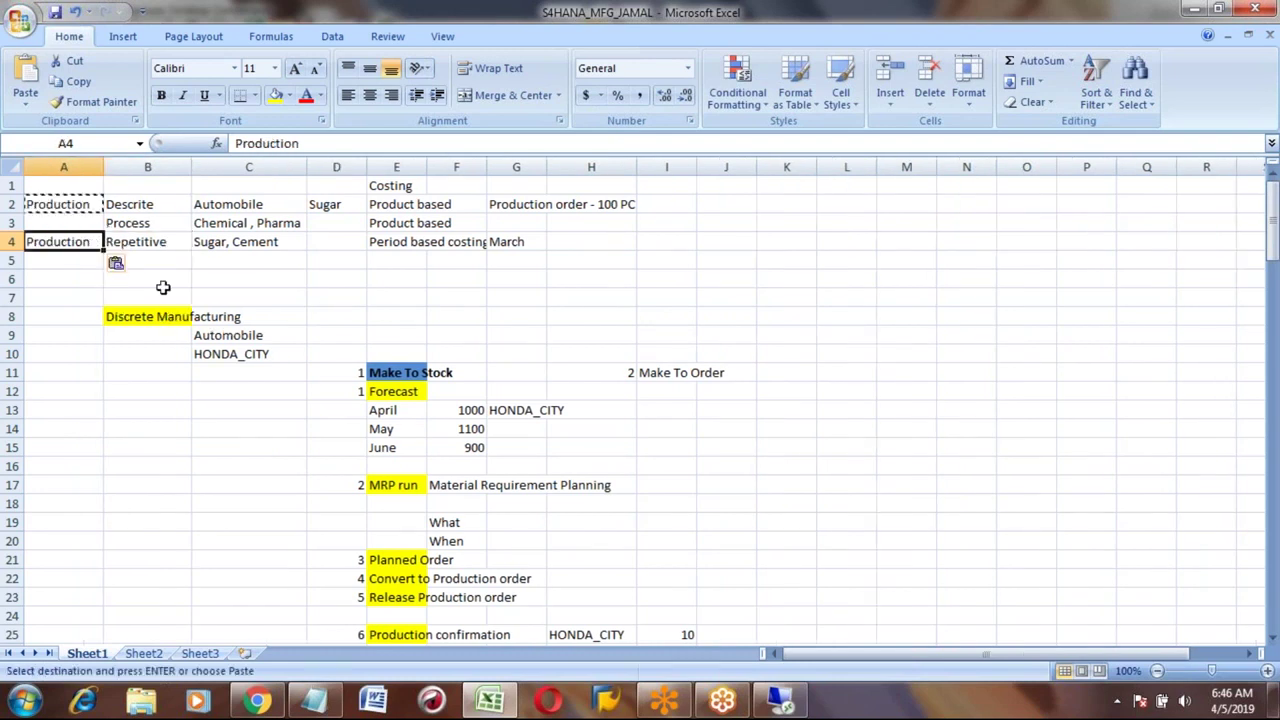
pyautogui.press('Up')
pyautogui.write('Production planning in process ind')
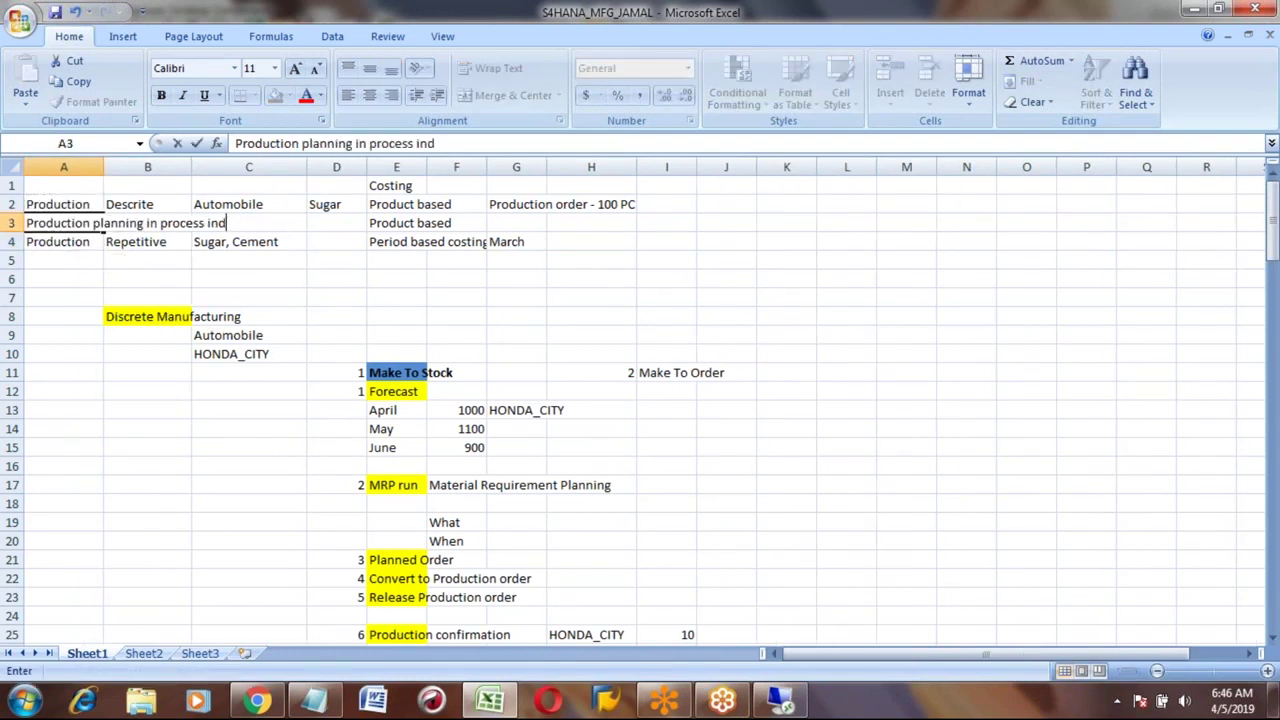
pyautogui.hotkey('ctrl', 'Return')
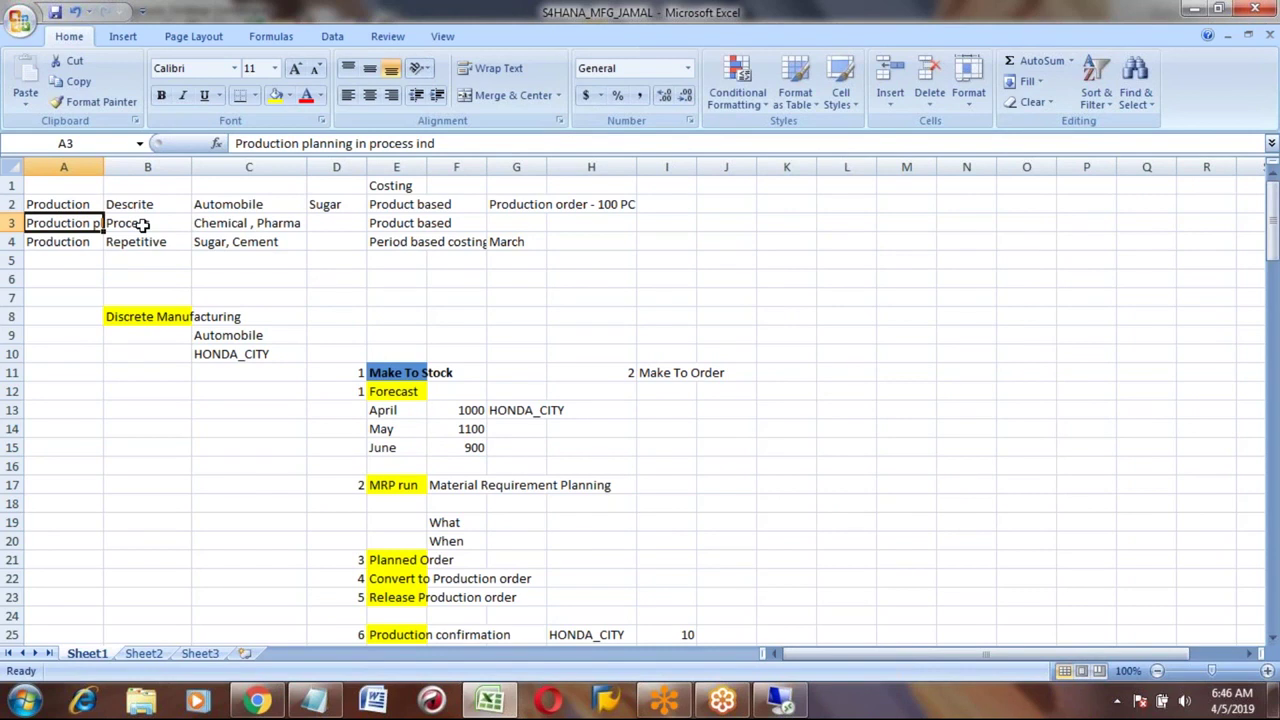
# Compare the manufacturing types in the Excel sheet with the Production Planning for Process Industries node in the SAP IMG.
pyautogui.click(143, 225)
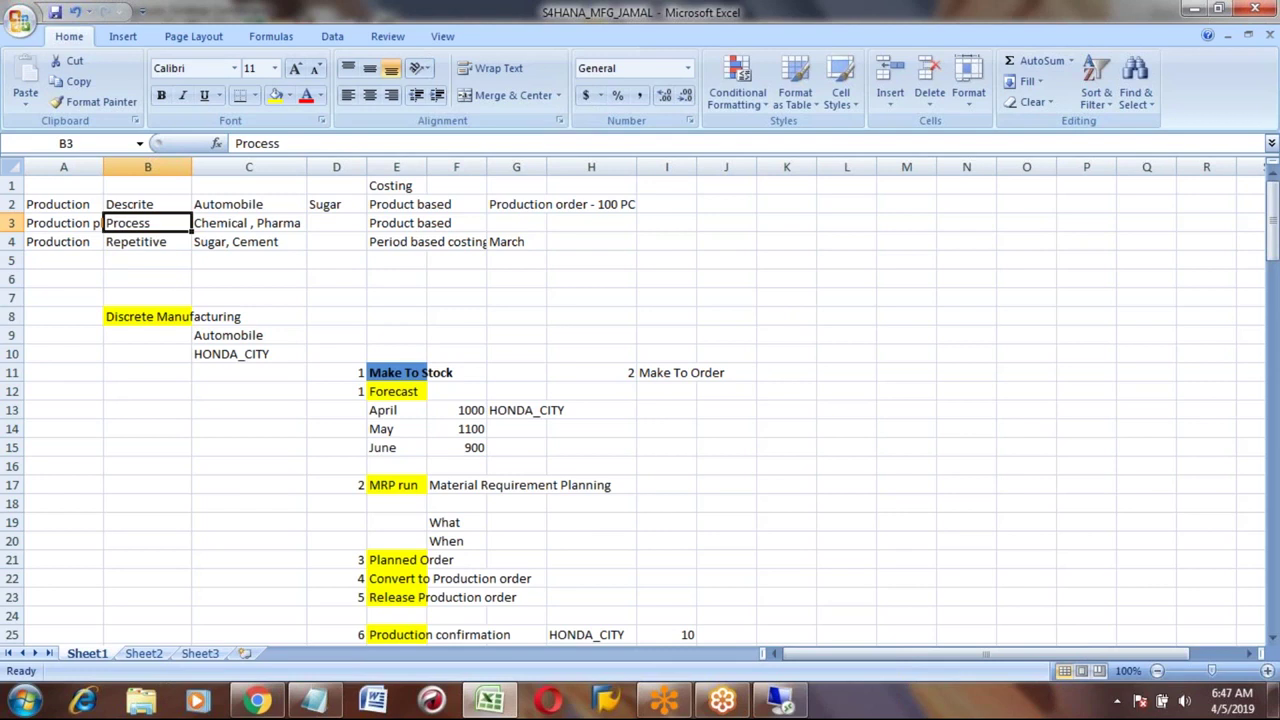
pyautogui.hotkey('alt', 'Tab')
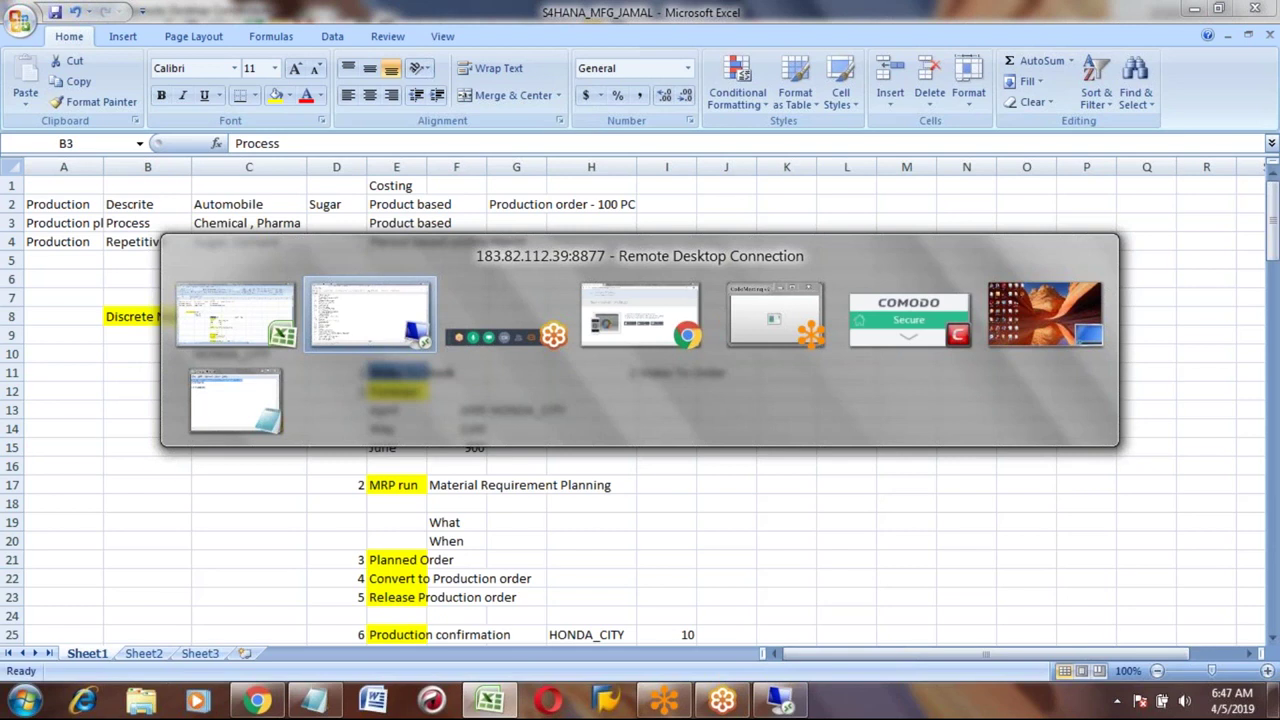
pyautogui.hotkey('alt', 'Tab')
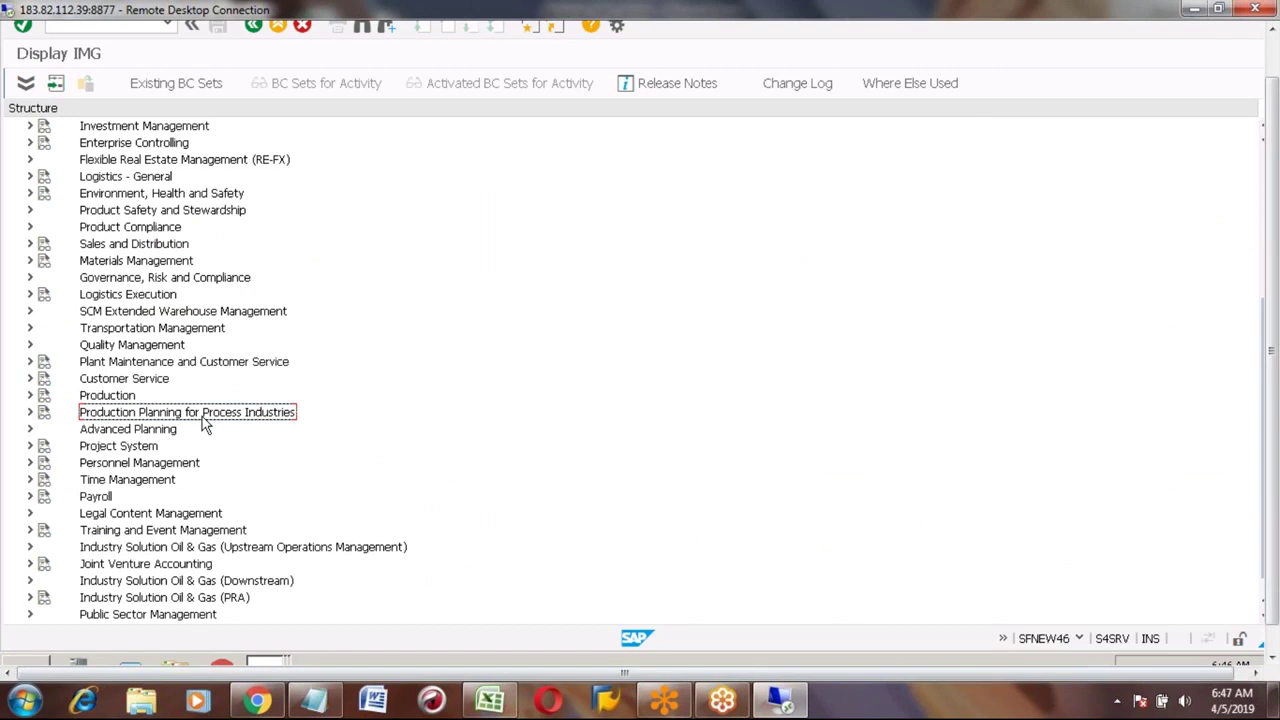
pyautogui.hotkey('alt', 'Tab')
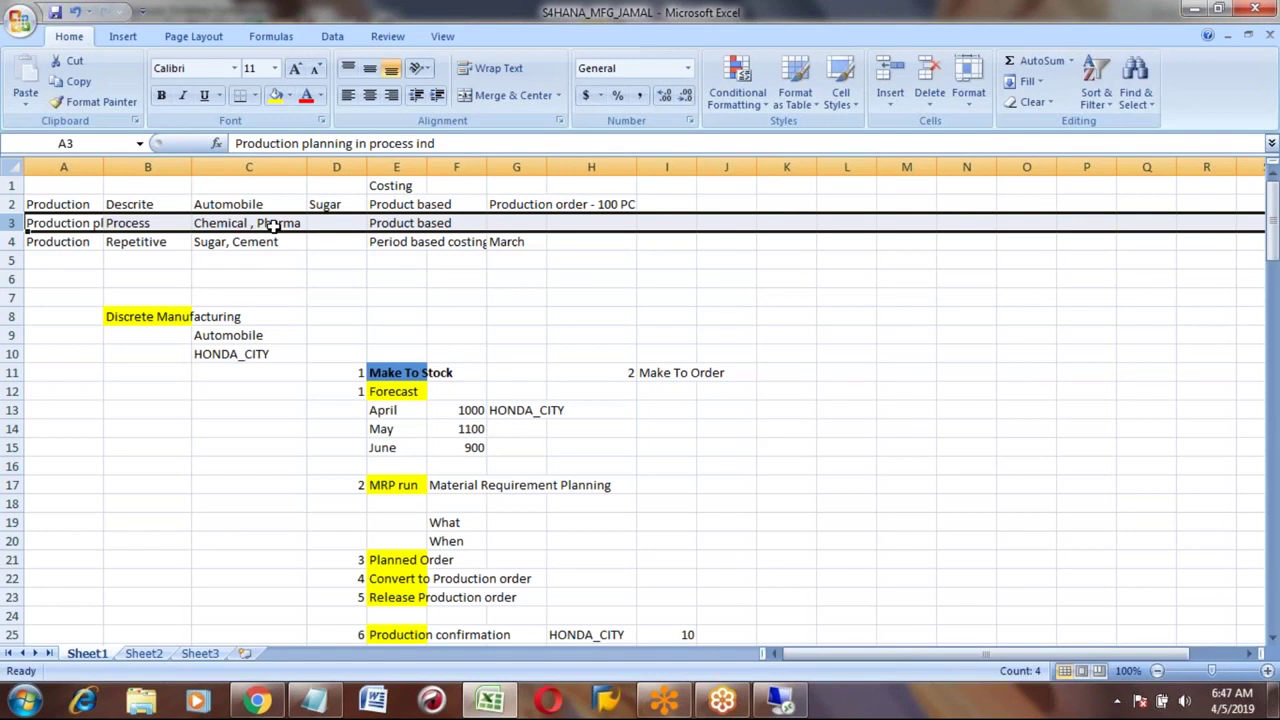
pyautogui.click(145, 223)
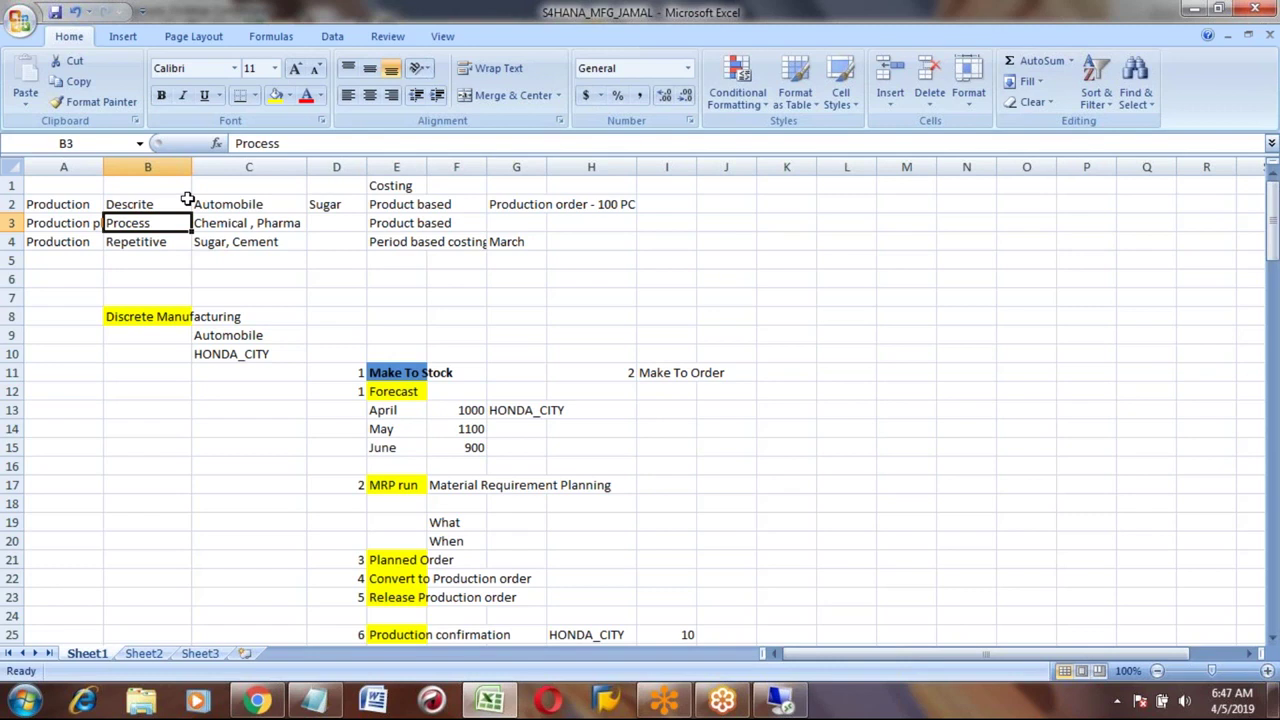
pyautogui.click(297, 143)
pyautogui.write('m')
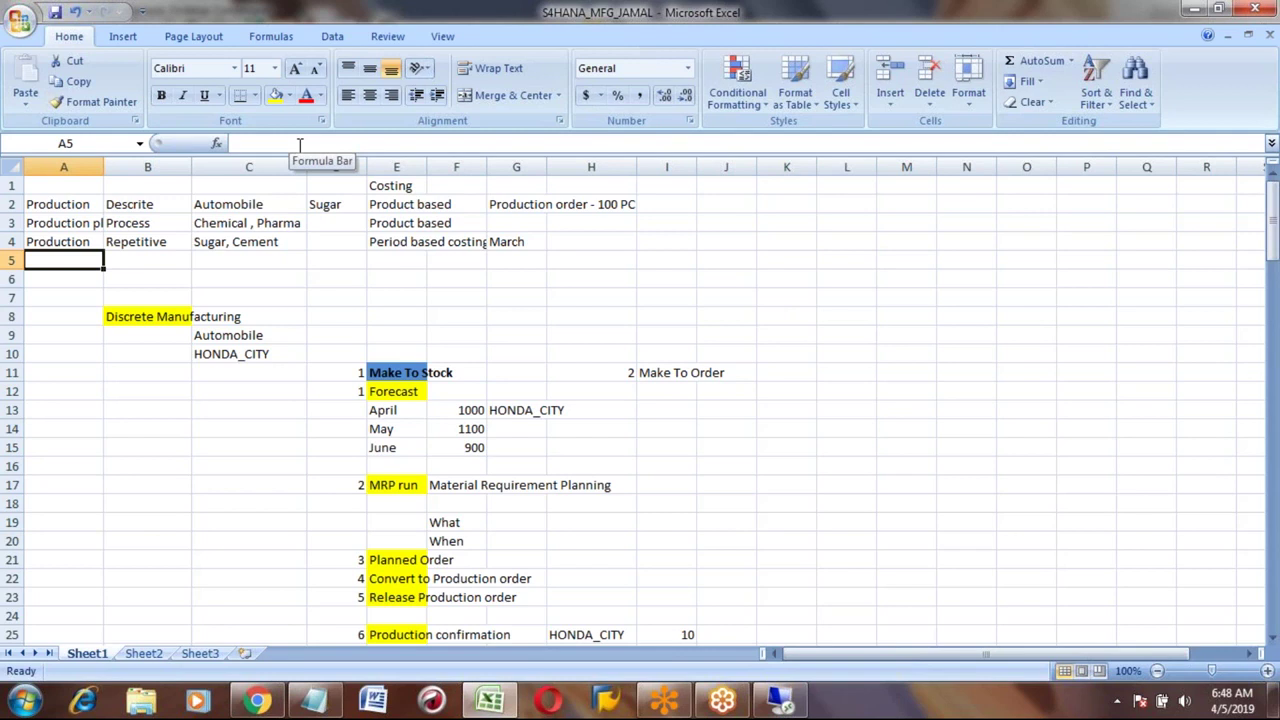
pyautogui.click(144, 204)
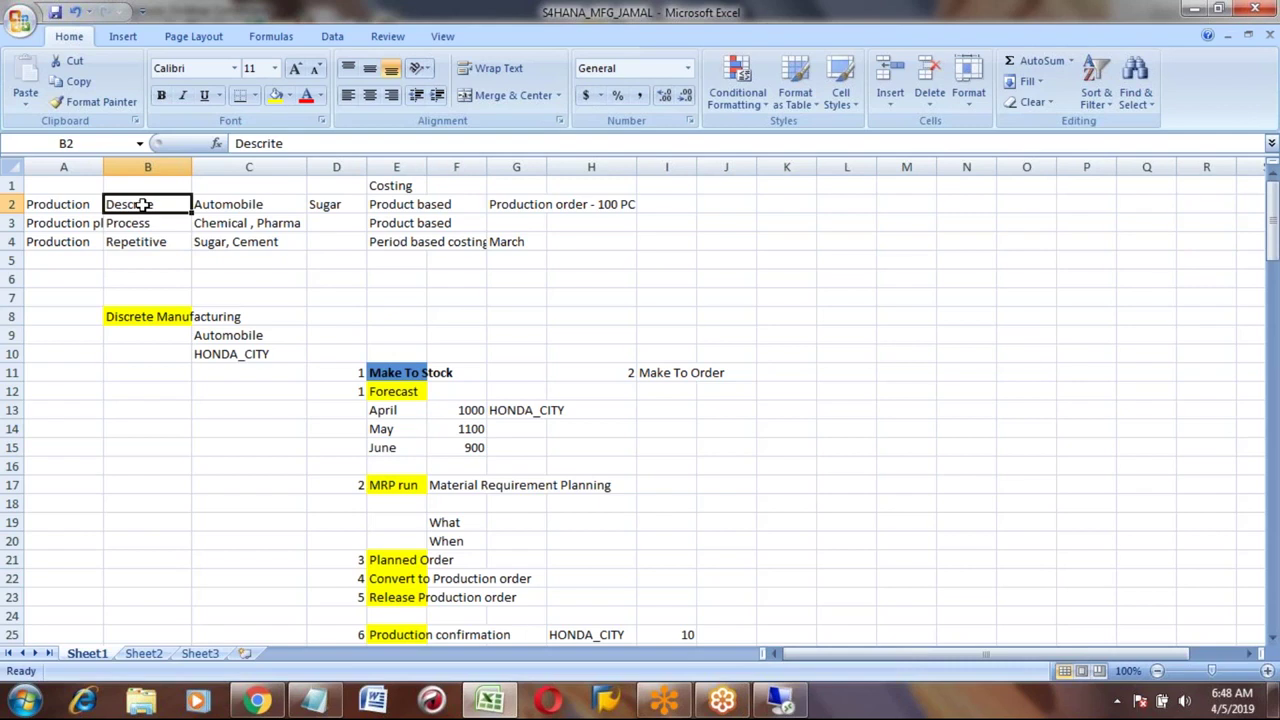
# Locate the Advanced Planning node in the SAP IMG and record it in Excel, with "Advanced Planning" in A5 and "PPDS" in B5.
pyautogui.hotkey('alt', 'Tab')
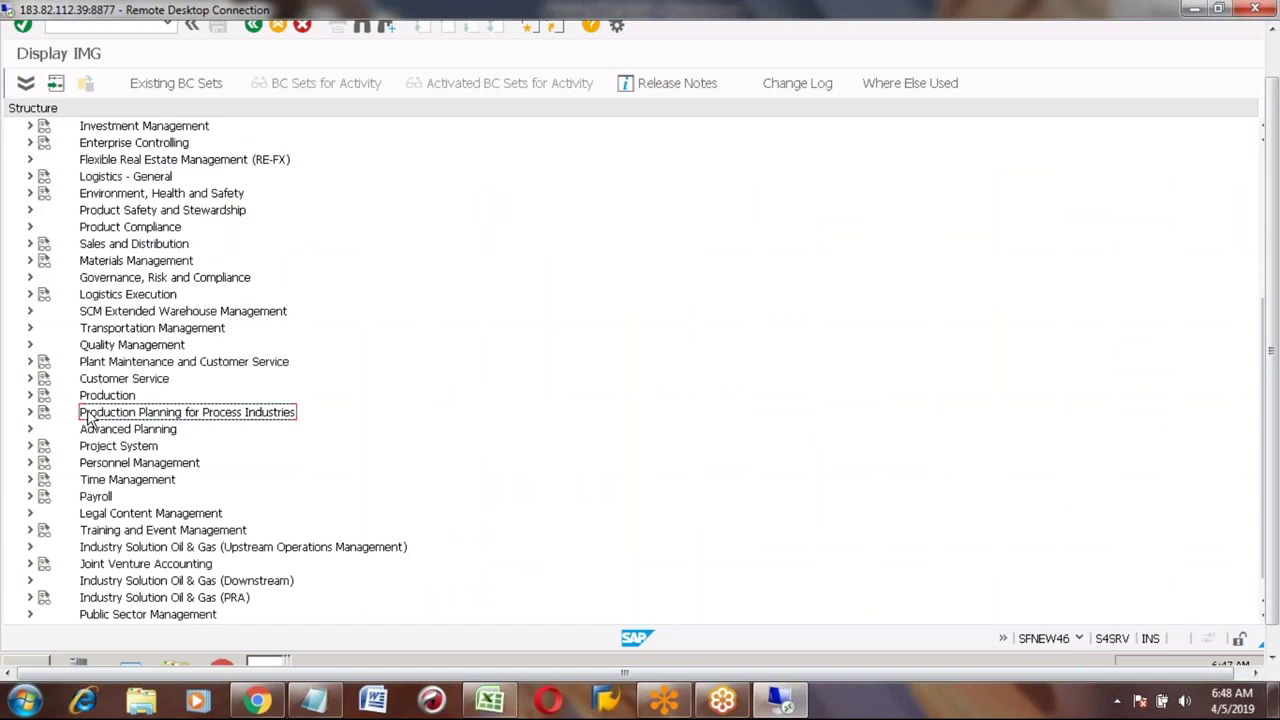
pyautogui.click(127, 432)
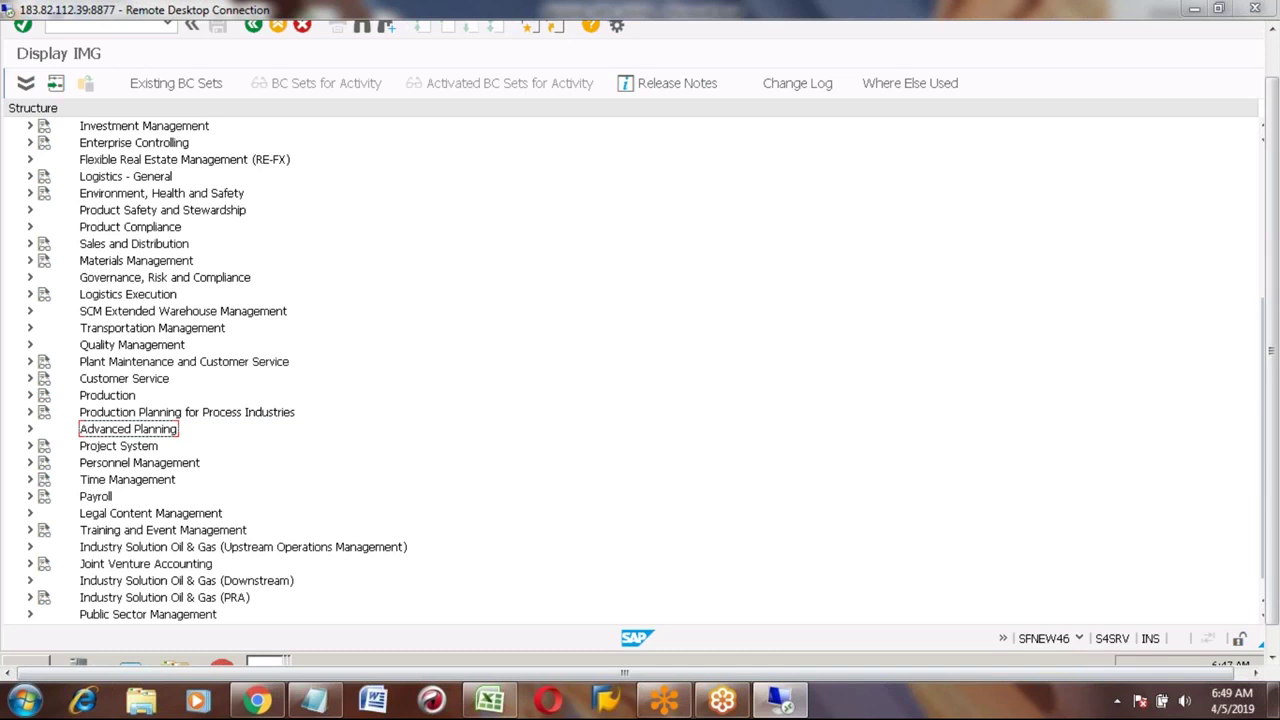
pyautogui.hotkey('alt', 'Tab')
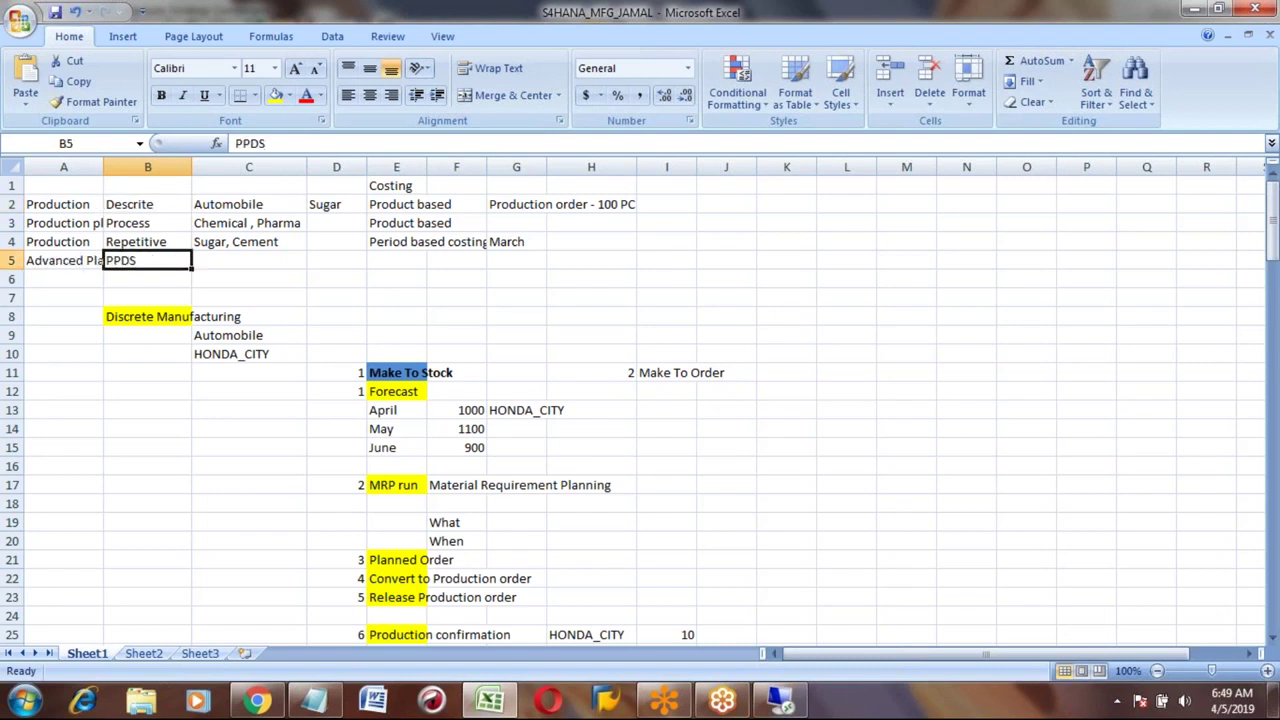
pyautogui.press('Down')
pyautogui.press('Left')
pyautogui.write('APO -')
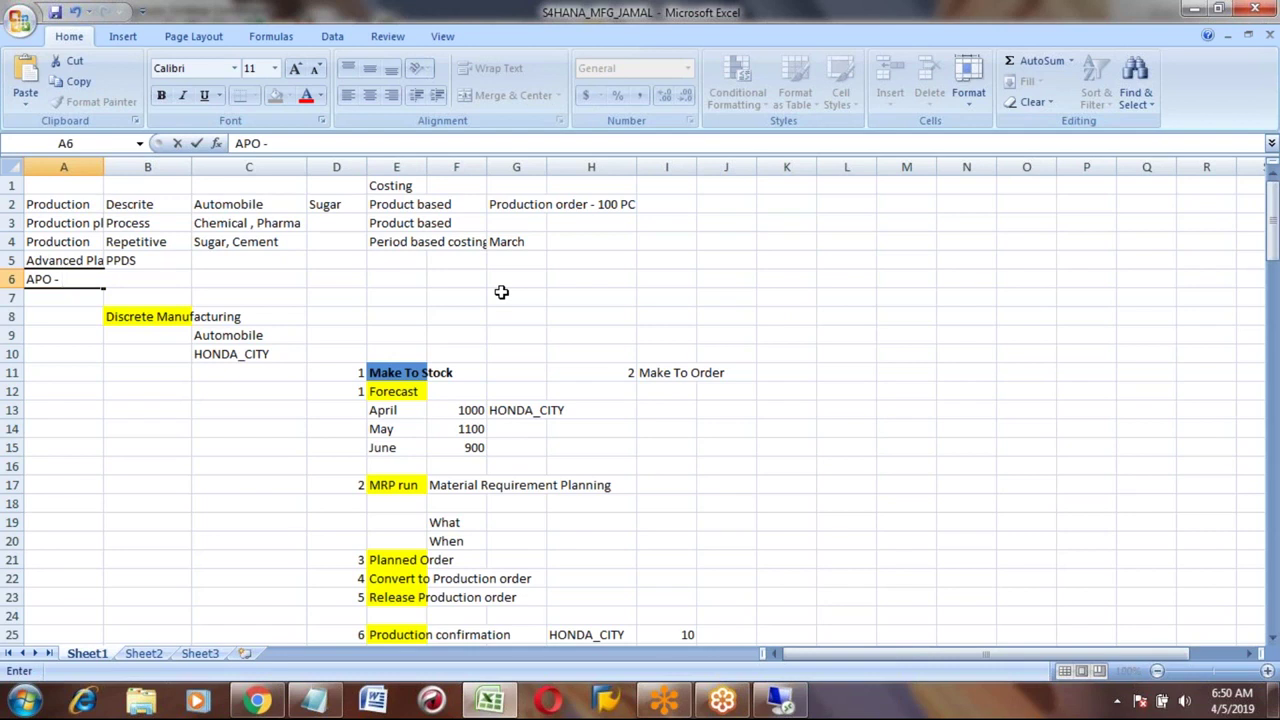
pyautogui.press('BackSpace')
pyautogui.press('BackSpace')
pyautogui.press('BackSpace')
pyautogui.press('BackSpace')
pyautogui.press('BackSpace')
pyautogui.press('BackSpace')
pyautogui.press('Return')
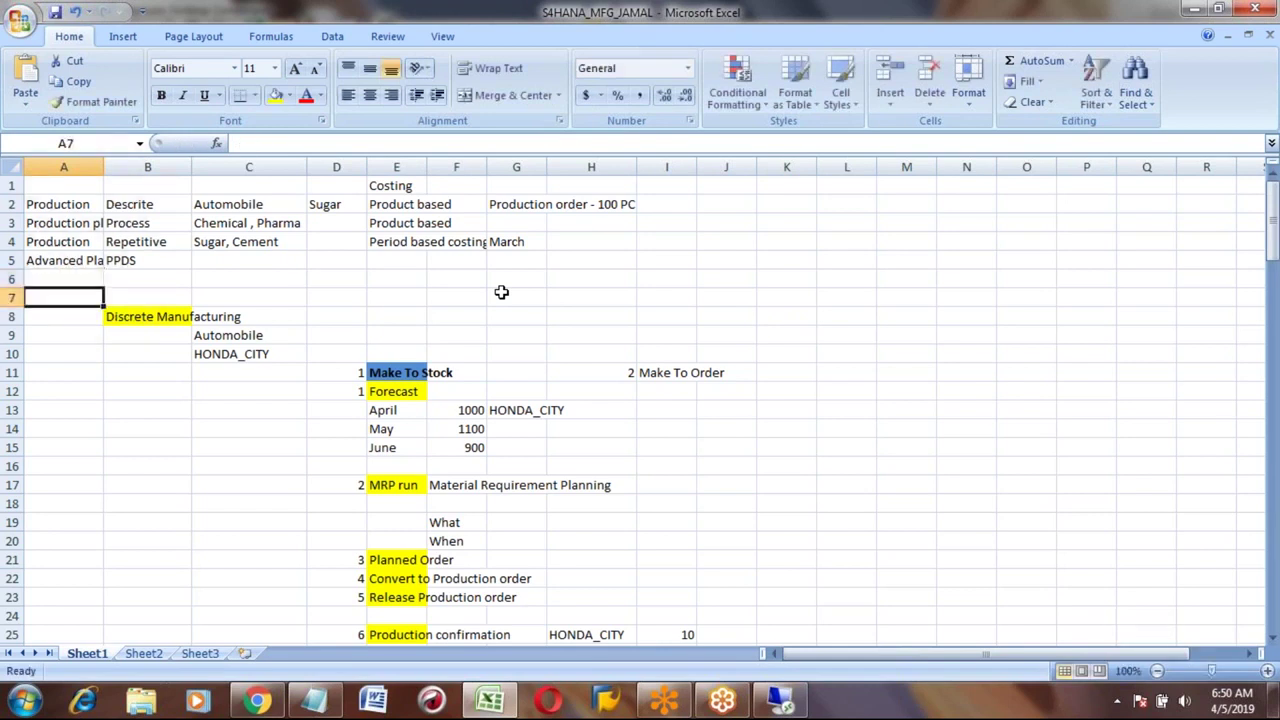
pyautogui.press('Up')
pyautogui.press('Up')
pyautogui.press('Right')
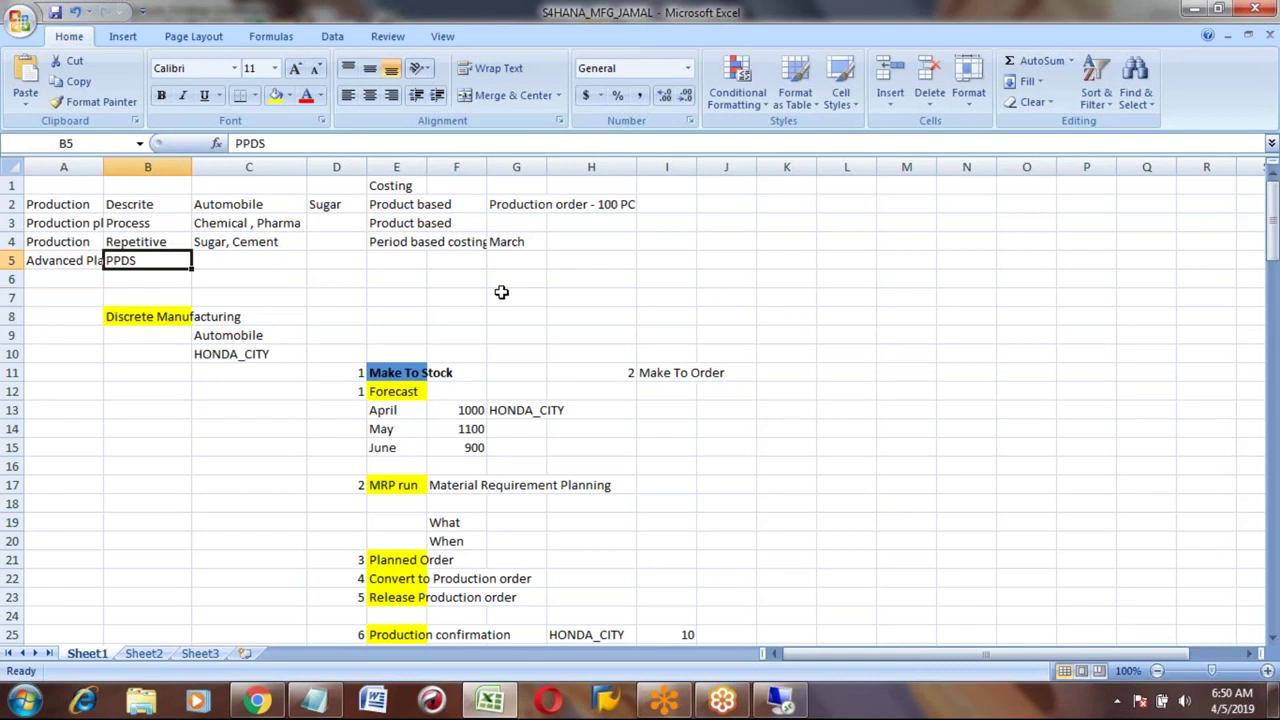
pyautogui.press('Left')
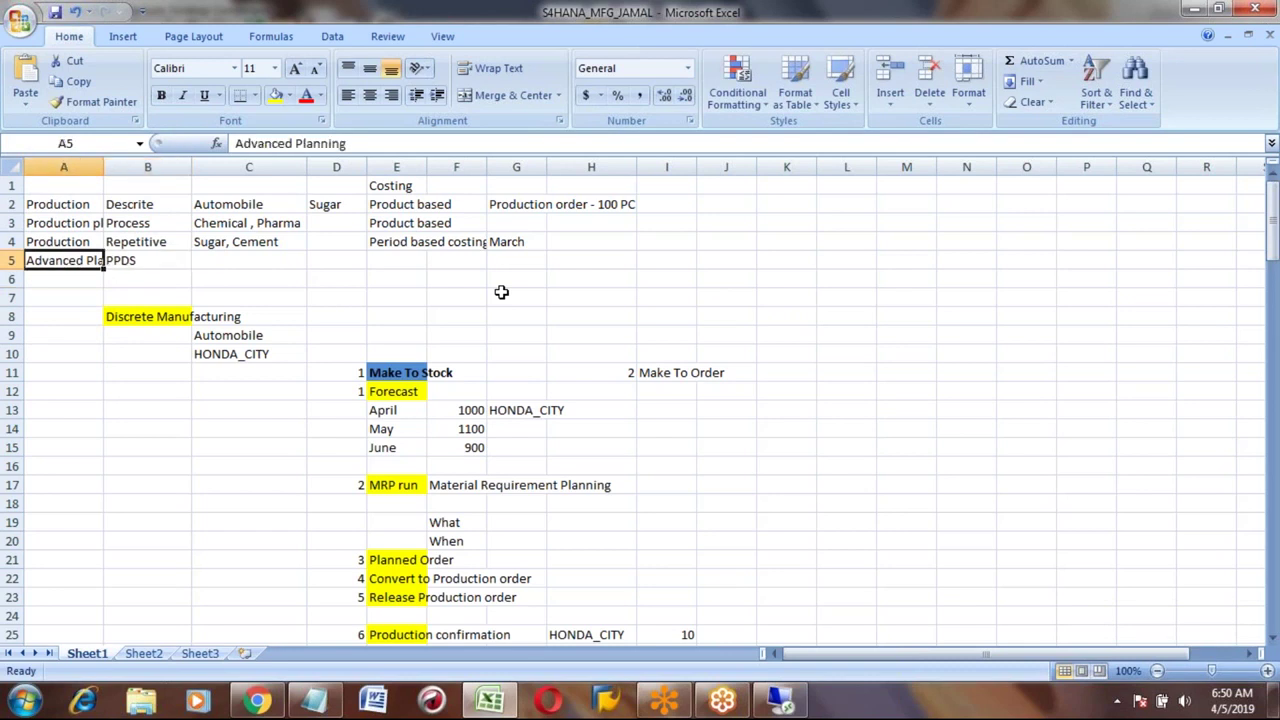
pyautogui.press('Right')
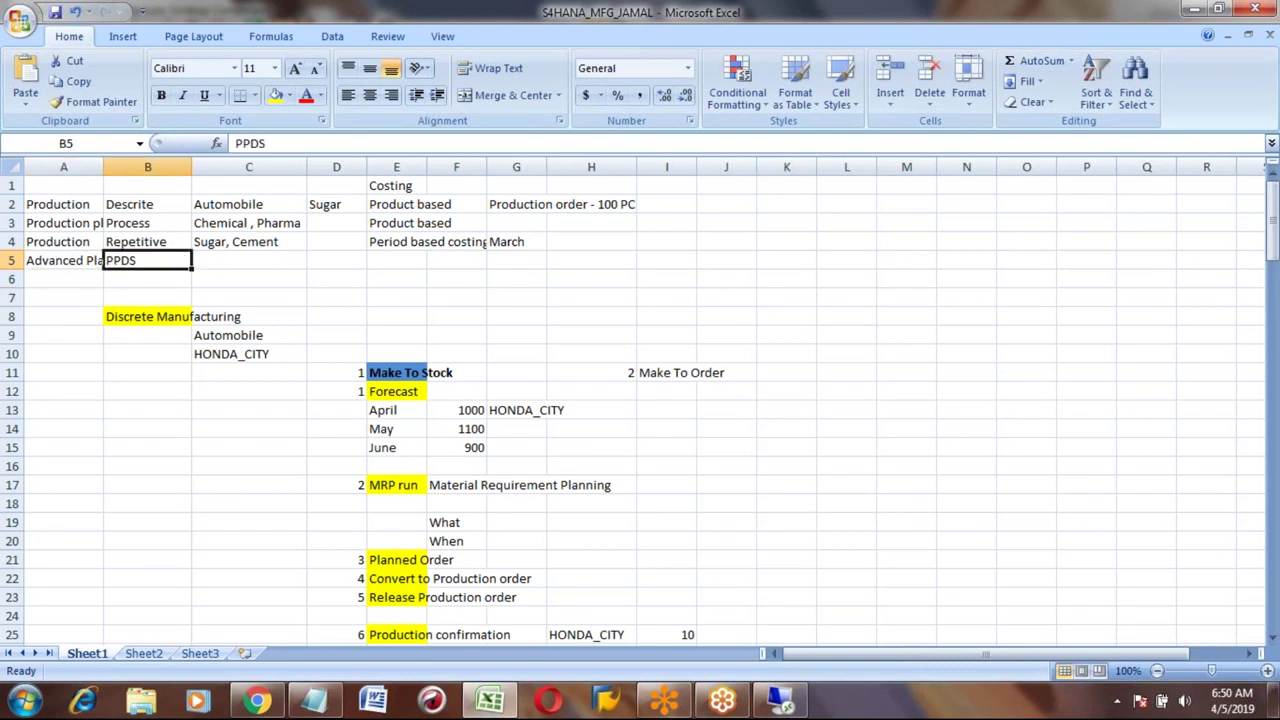
pyautogui.click(284, 144)
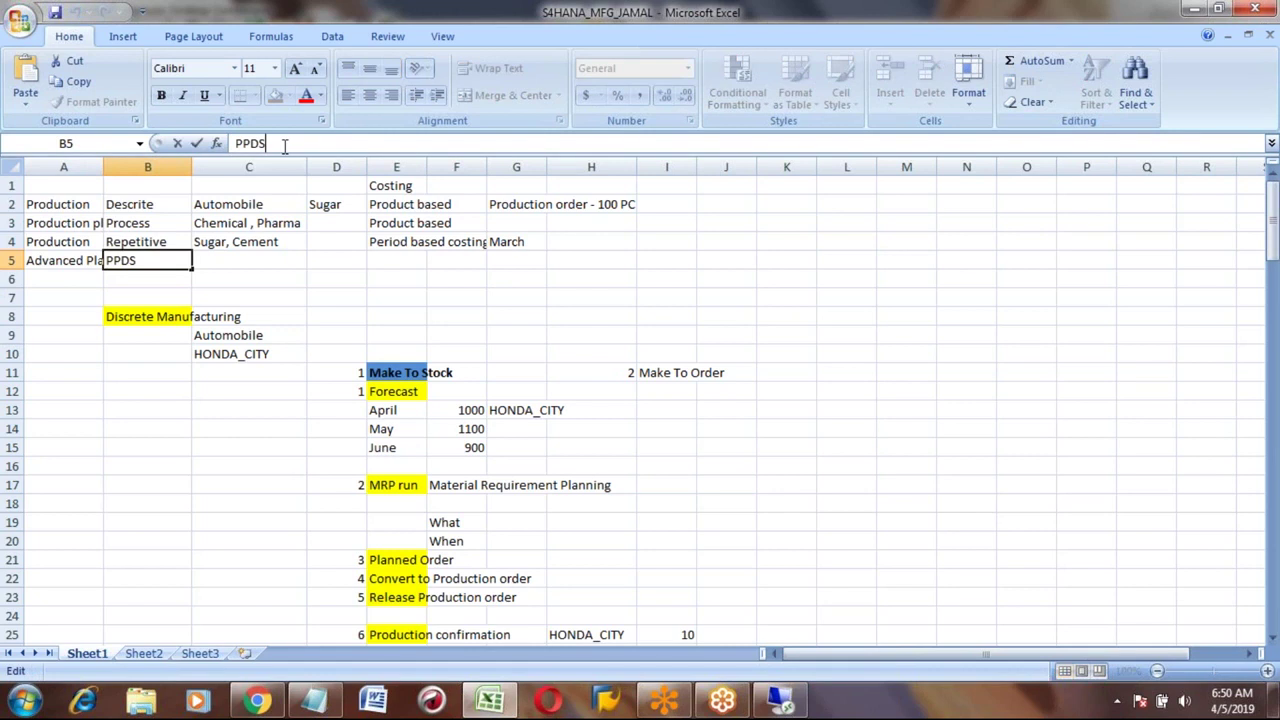
pyautogui.press('Return')
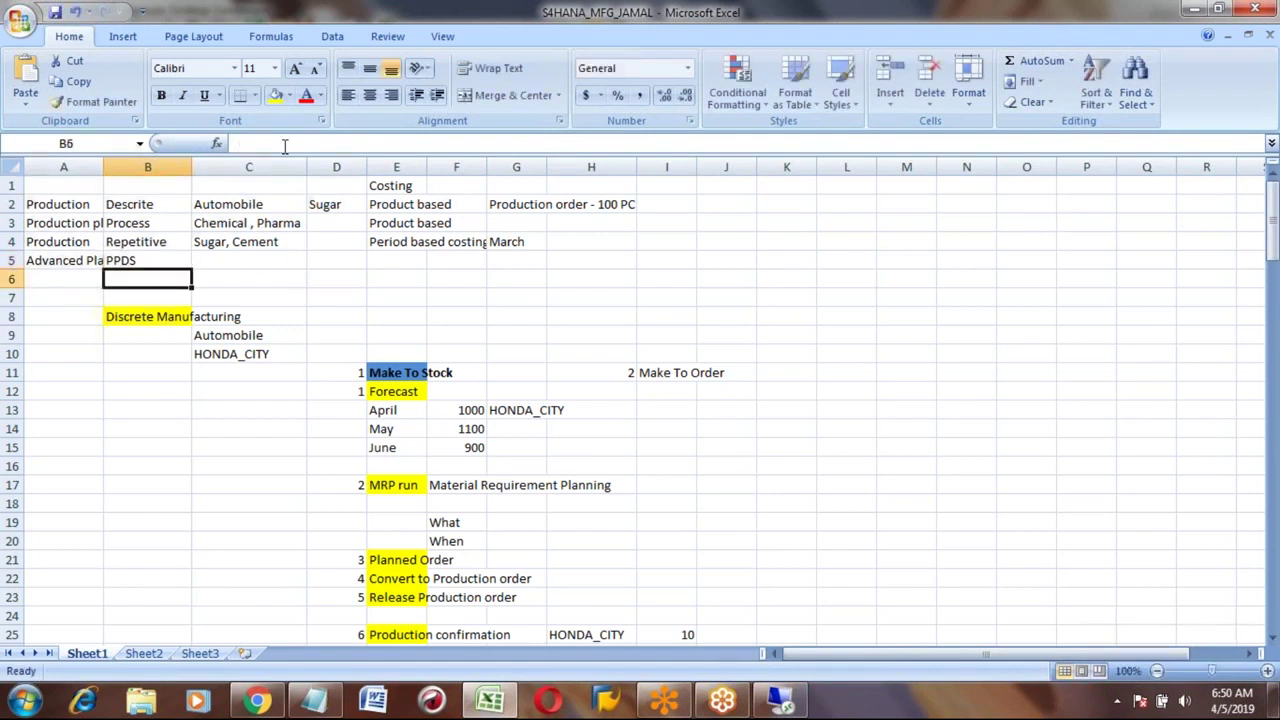
# Read through the Excel manufacturing notes from the PPDS row down to the Master Data list.
pyautogui.press('Up')
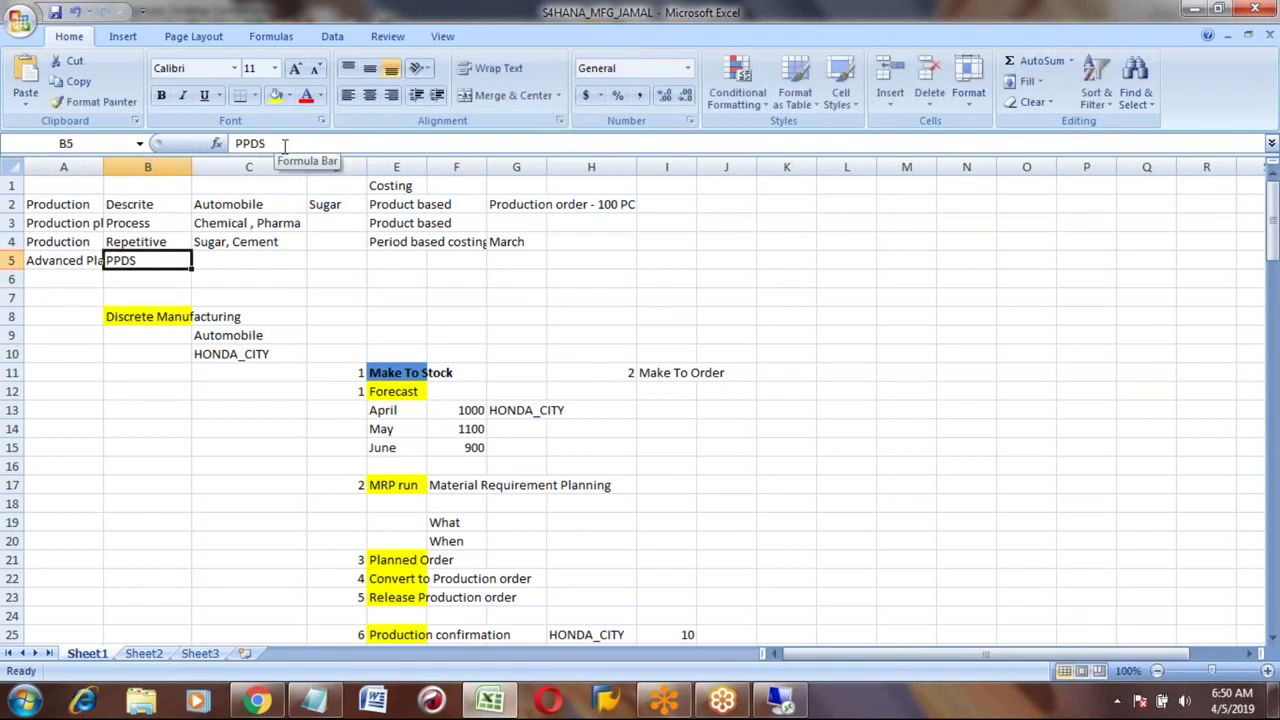
pyautogui.press('Down')
pyautogui.press('Down')
pyautogui.press('Down')
pyautogui.press('Down')
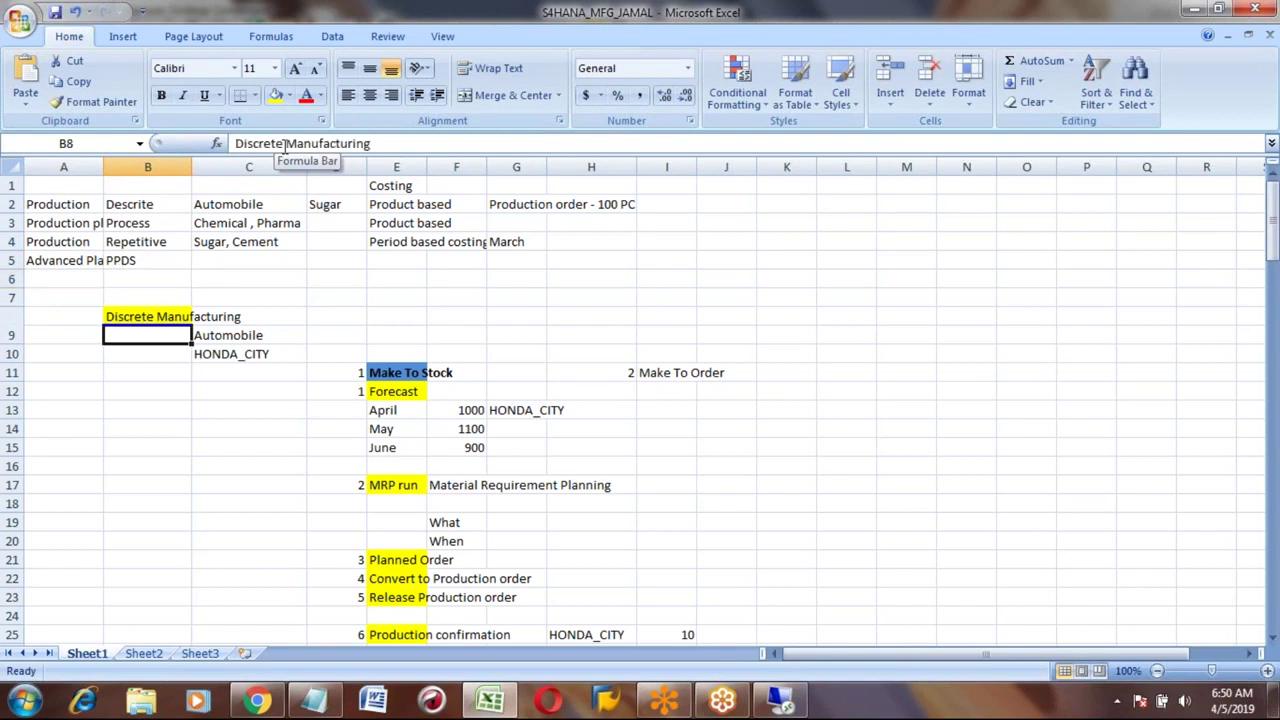
pyautogui.press('Down')
pyautogui.press('Down')
pyautogui.press('Down')
pyautogui.press('Down')
pyautogui.press('Down')
pyautogui.press('Down')
pyautogui.press('Down')
pyautogui.press('Down')
pyautogui.press('Down')
pyautogui.press('Down')
pyautogui.press('Down')
pyautogui.press('Down')
pyautogui.press('Down')
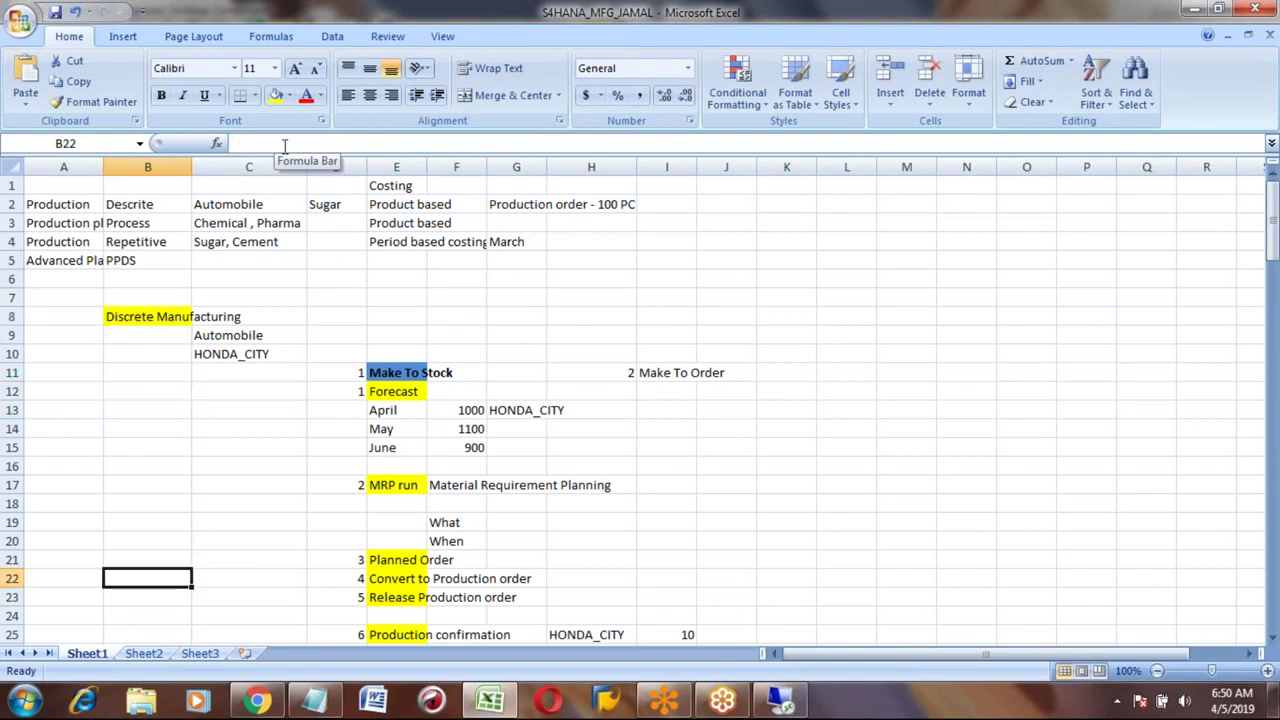
pyautogui.press('Down')
pyautogui.press('Down')
pyautogui.press('Down')
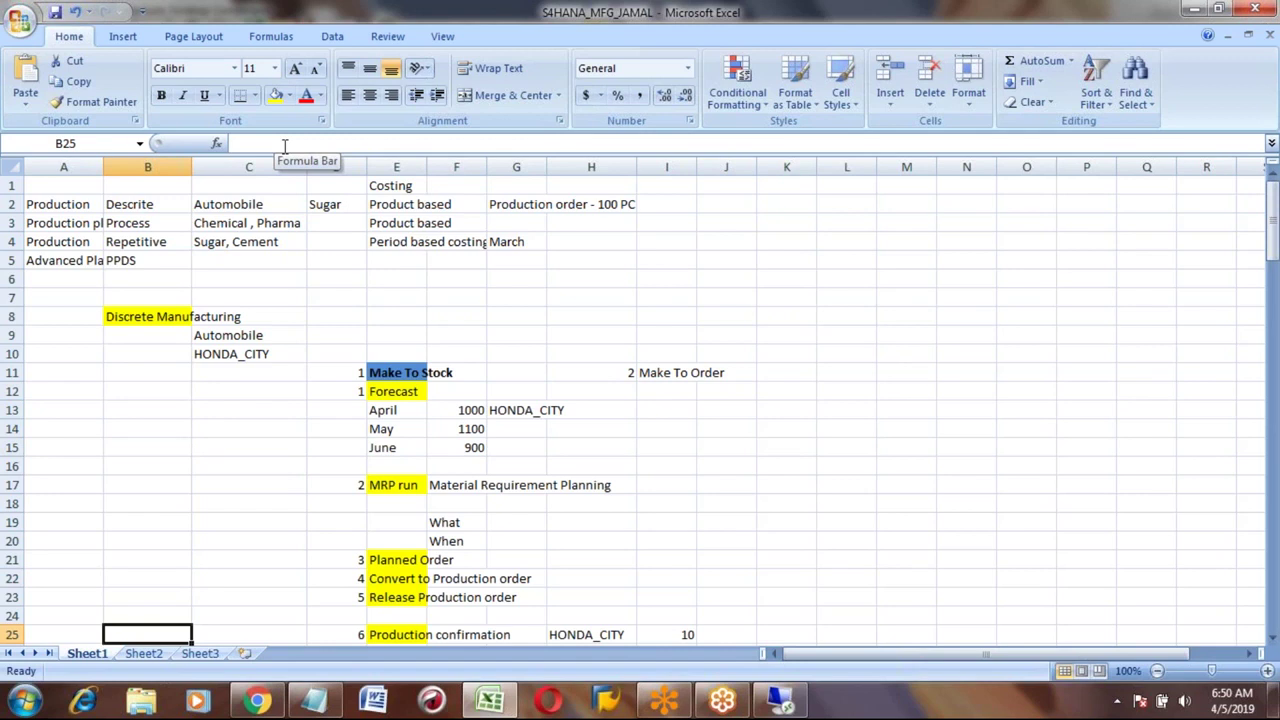
pyautogui.press('Down')
pyautogui.press('Down')
pyautogui.press('Down')
pyautogui.press('Down')
pyautogui.press('Down')
pyautogui.press('Down')
pyautogui.press('Down')
pyautogui.press('Down')
pyautogui.press('Down')
pyautogui.press('Down')
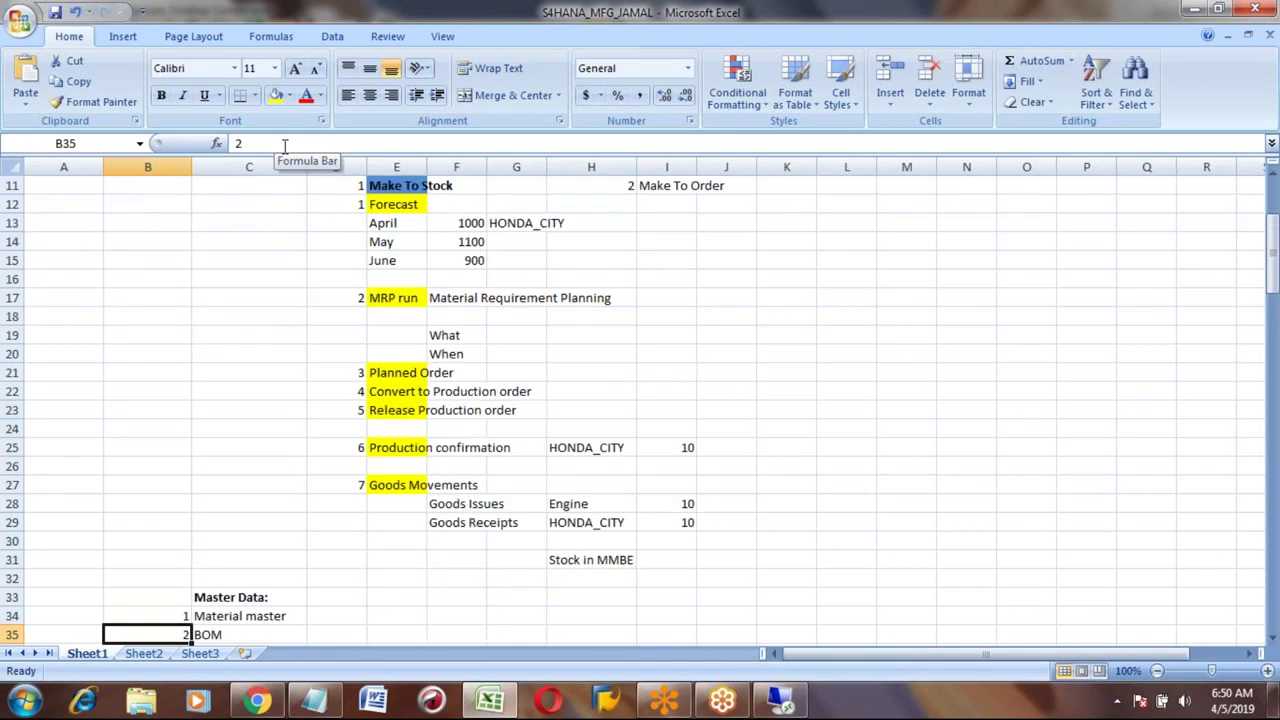
# Switch back to SAP, expand the Production node in the IMG and return to the Standard Value Key Formula overview.
pyautogui.hotkey('alt', 'Tab')
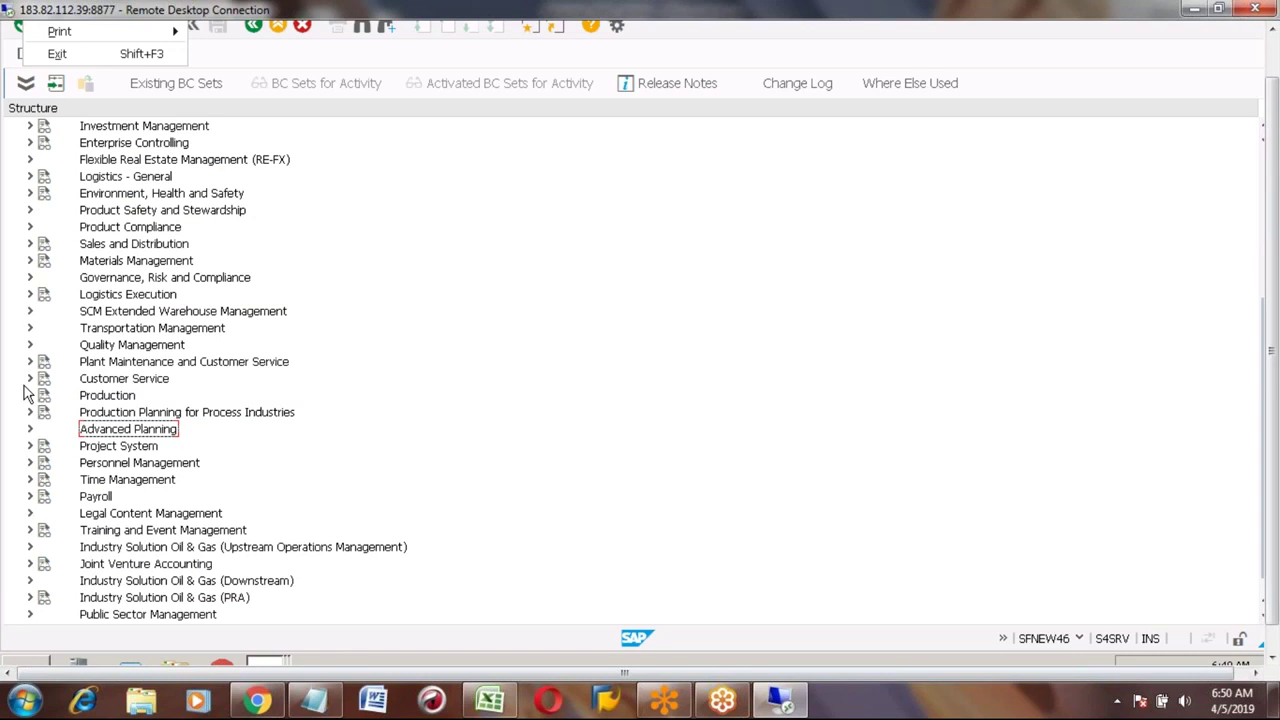
pyautogui.click(29, 395)
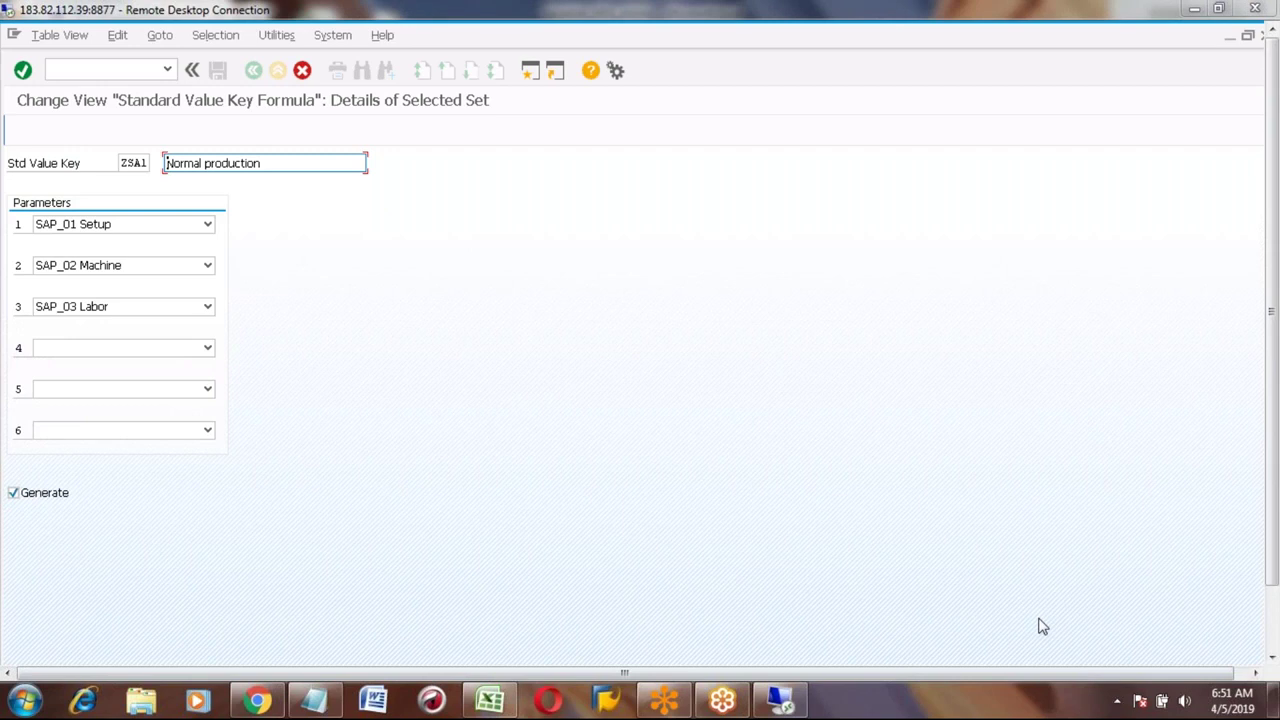
pyautogui.press('F3')
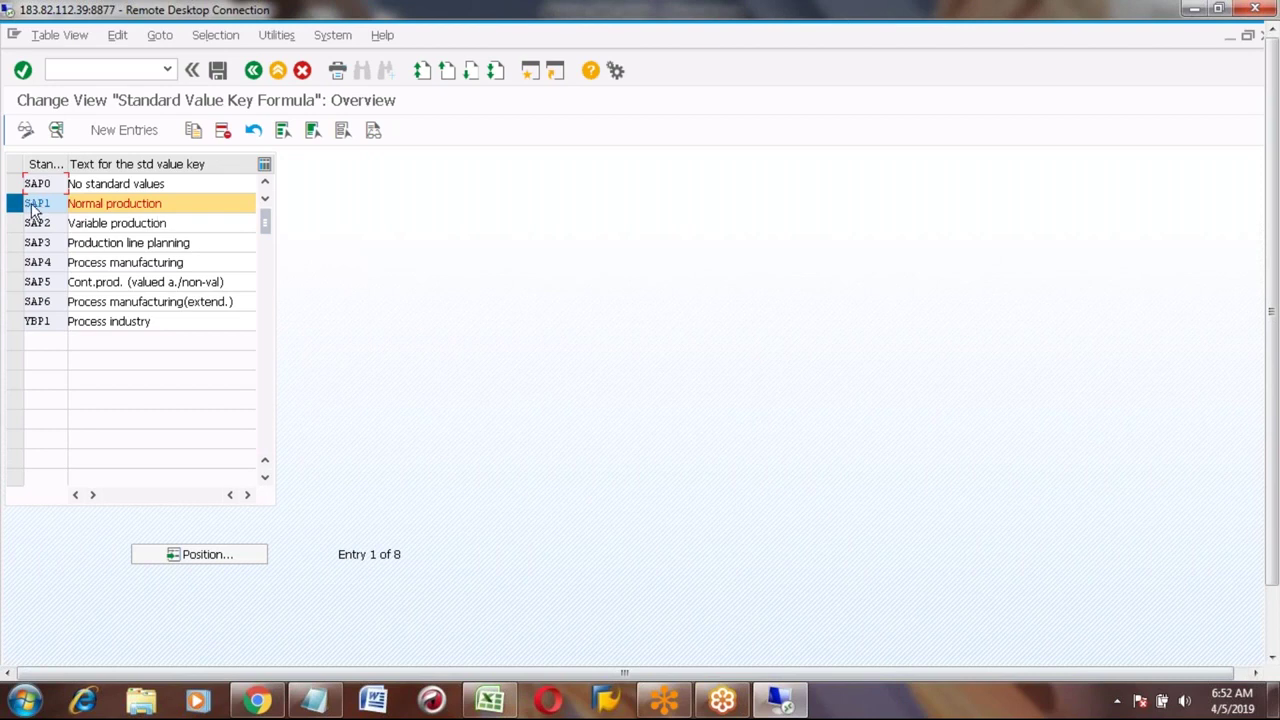
# Copy standard value key SAP1 as ZSA1 with the text "Normal production-honda".
pyautogui.click(192, 132)
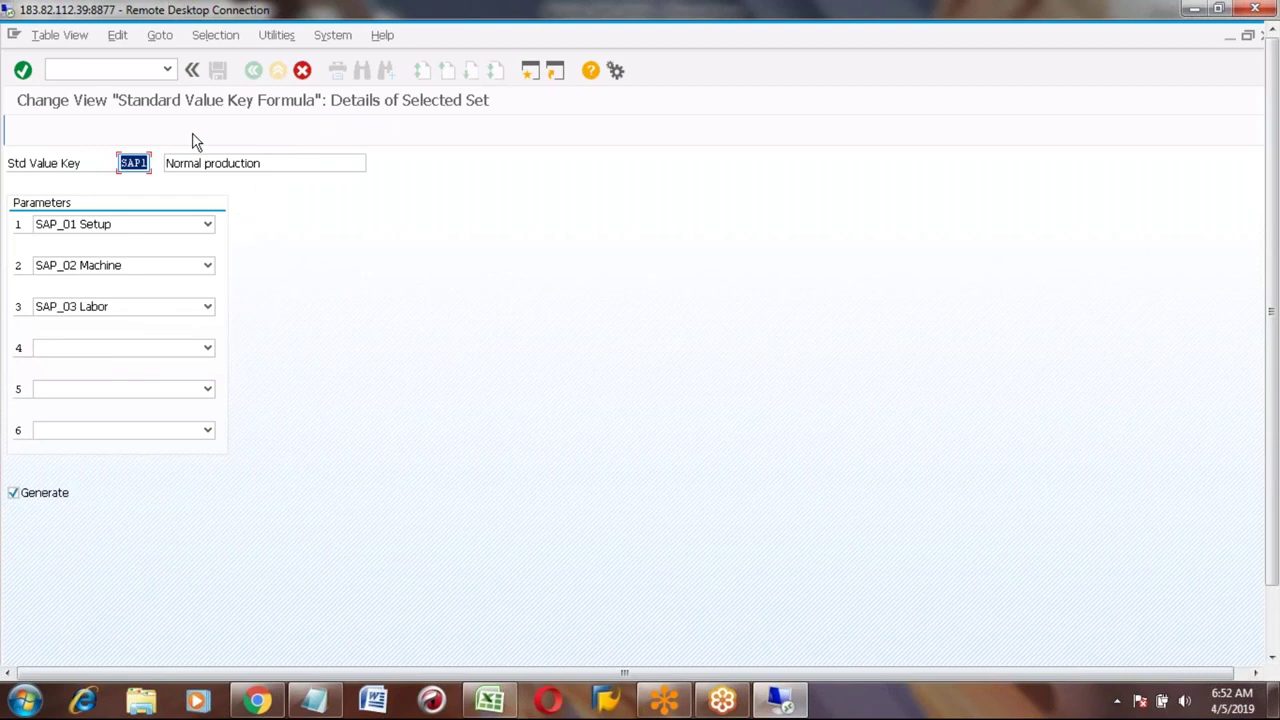
pyautogui.write('Z')
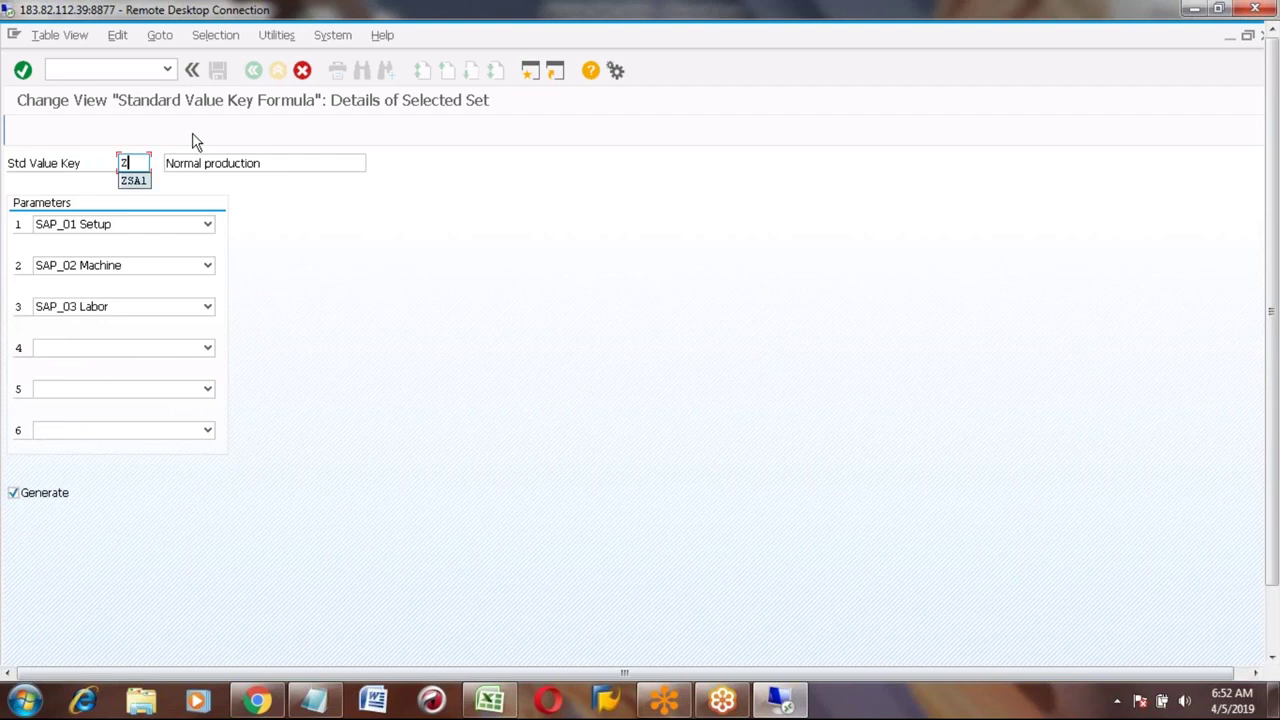
pyautogui.press('Tab')
pyautogui.click(271, 162)
pyautogui.write('-ha')
pyautogui.write('nd')
pyautogui.write('a')
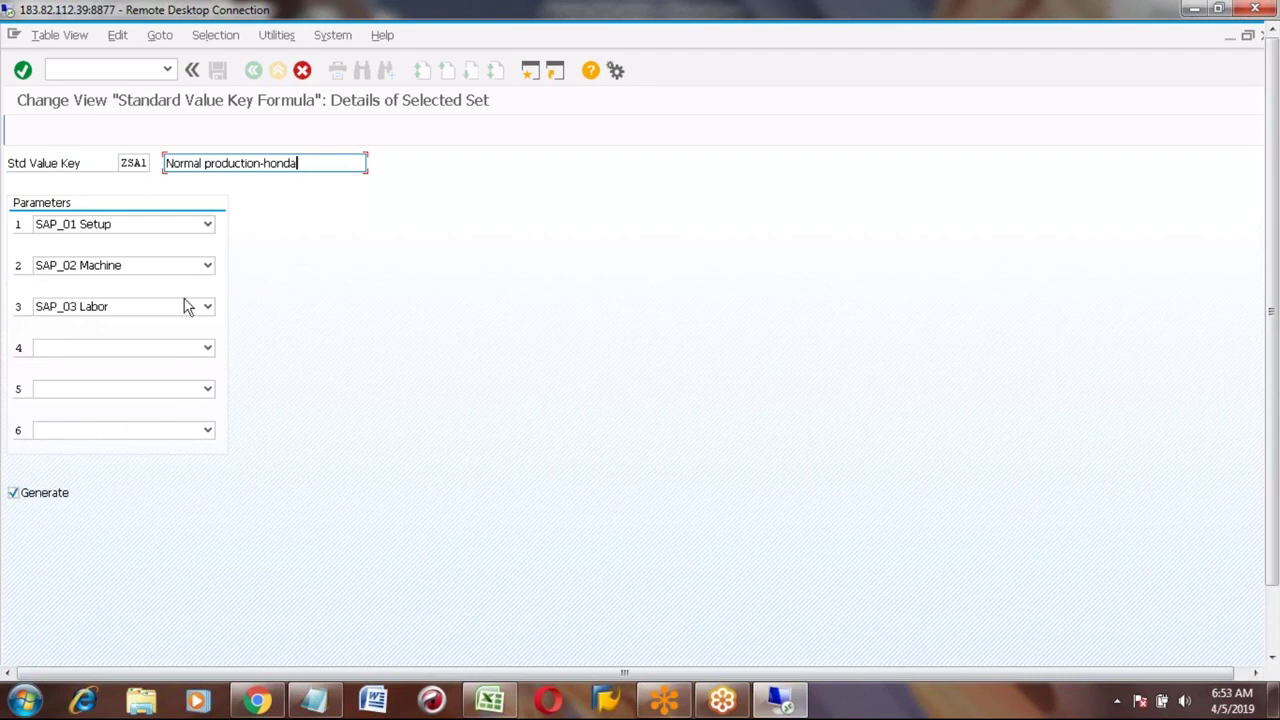
# Set parameter 1 of ZSA1 to SAP_02 Machine and parameter 2 to SAP_03 Labor, and clear parameter 3.
pyautogui.click(207, 224)
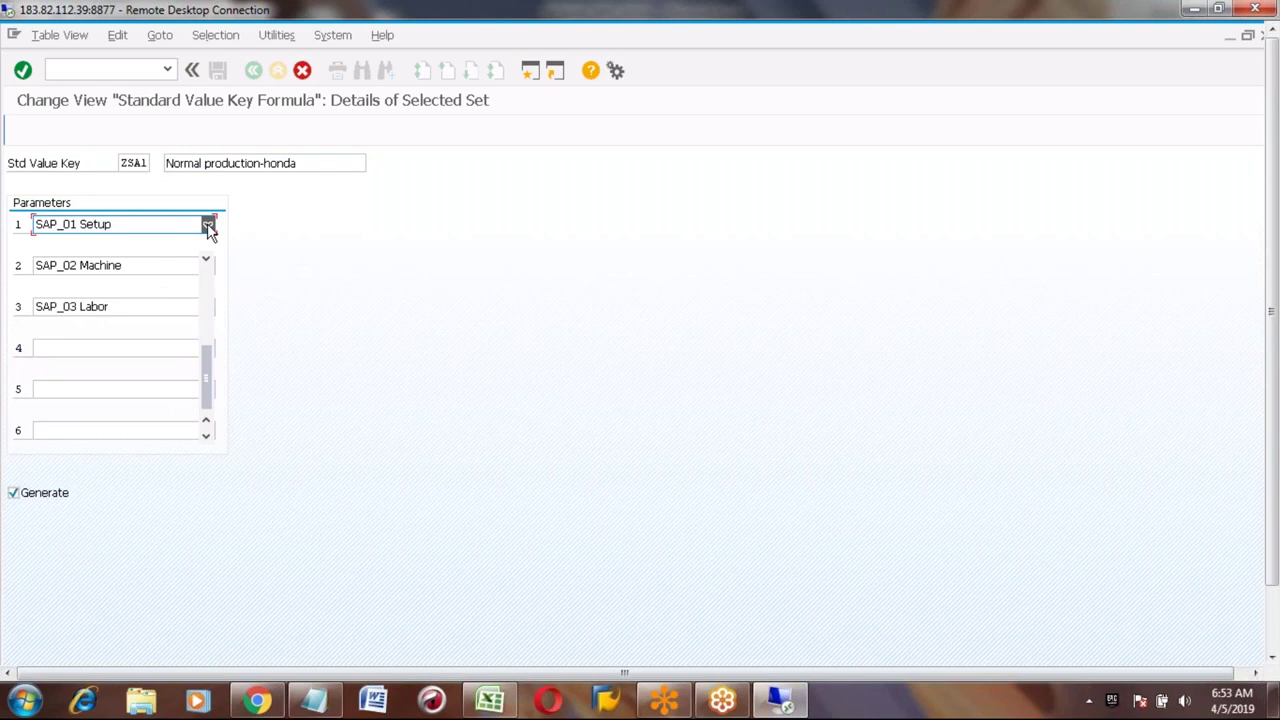
pyautogui.click(207, 224)
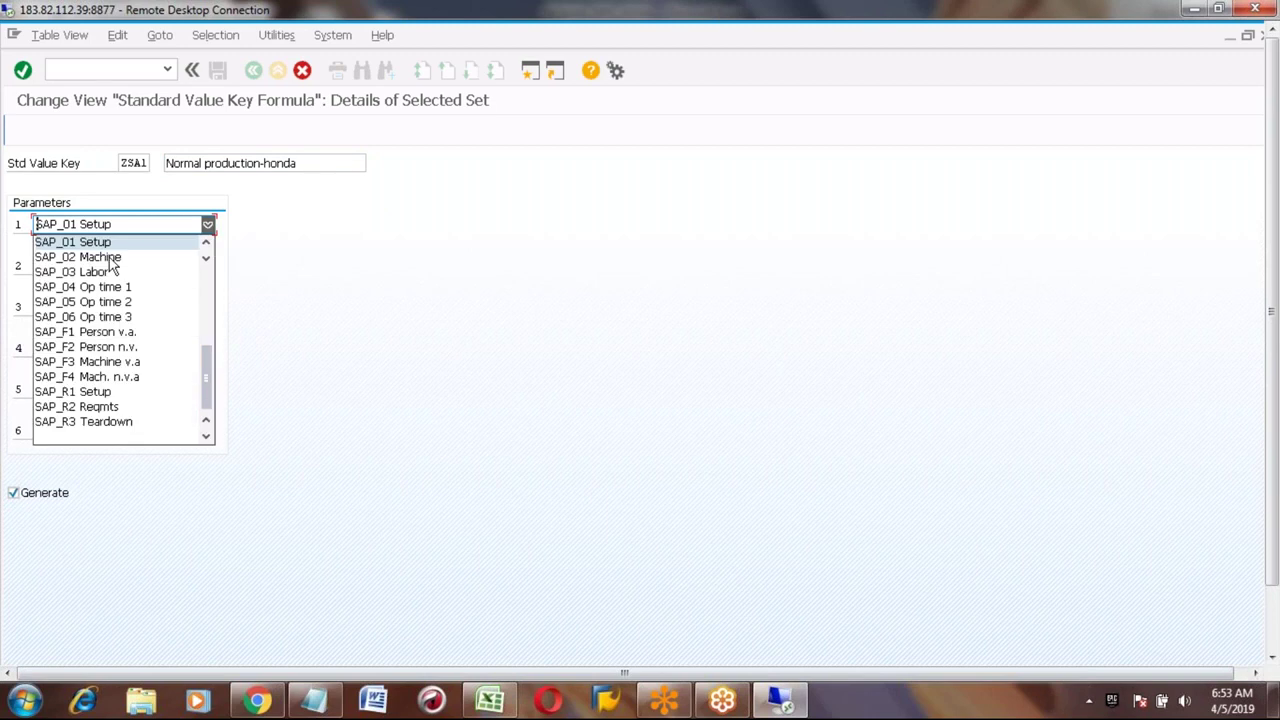
pyautogui.click(100, 257)
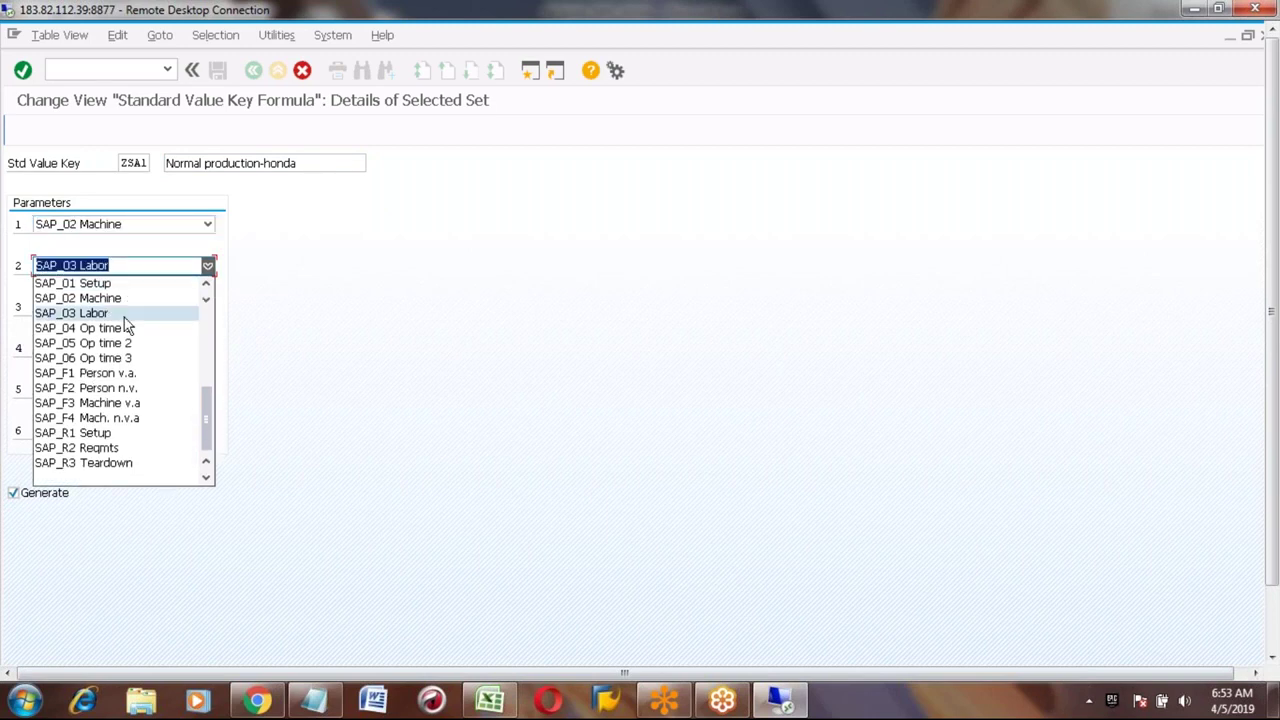
pyautogui.click(124, 317)
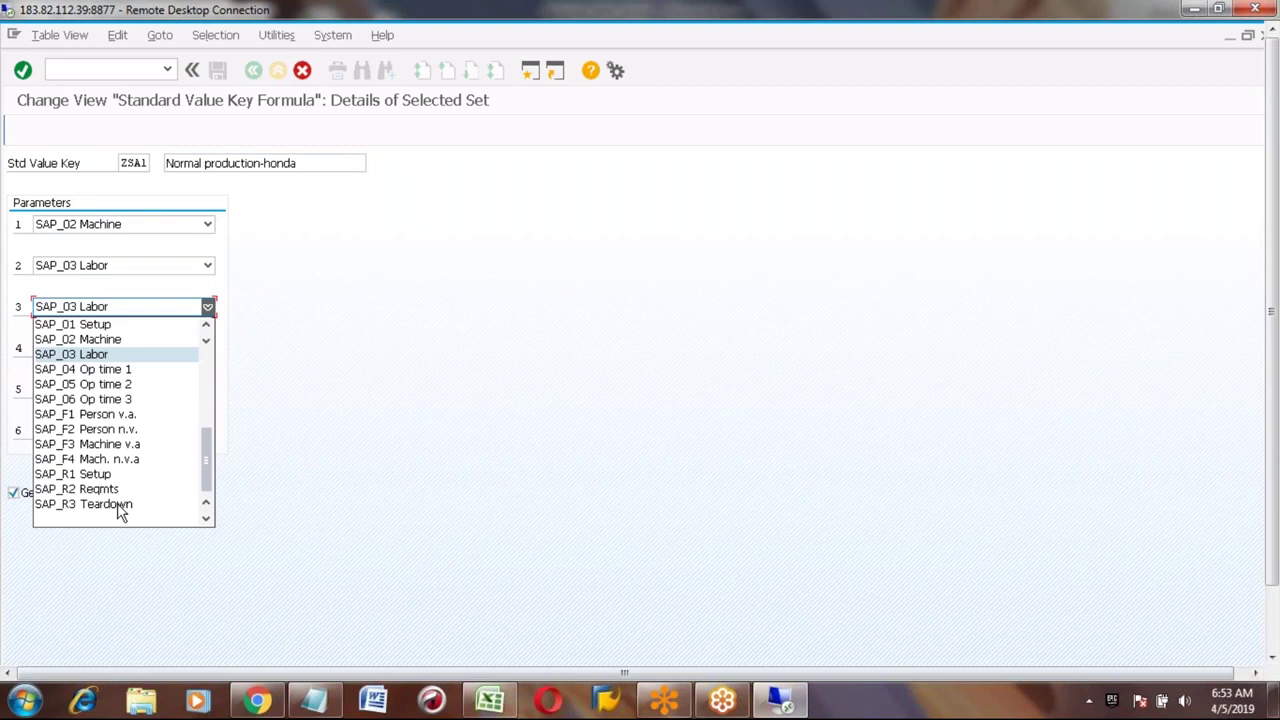
pyautogui.click(340, 357)
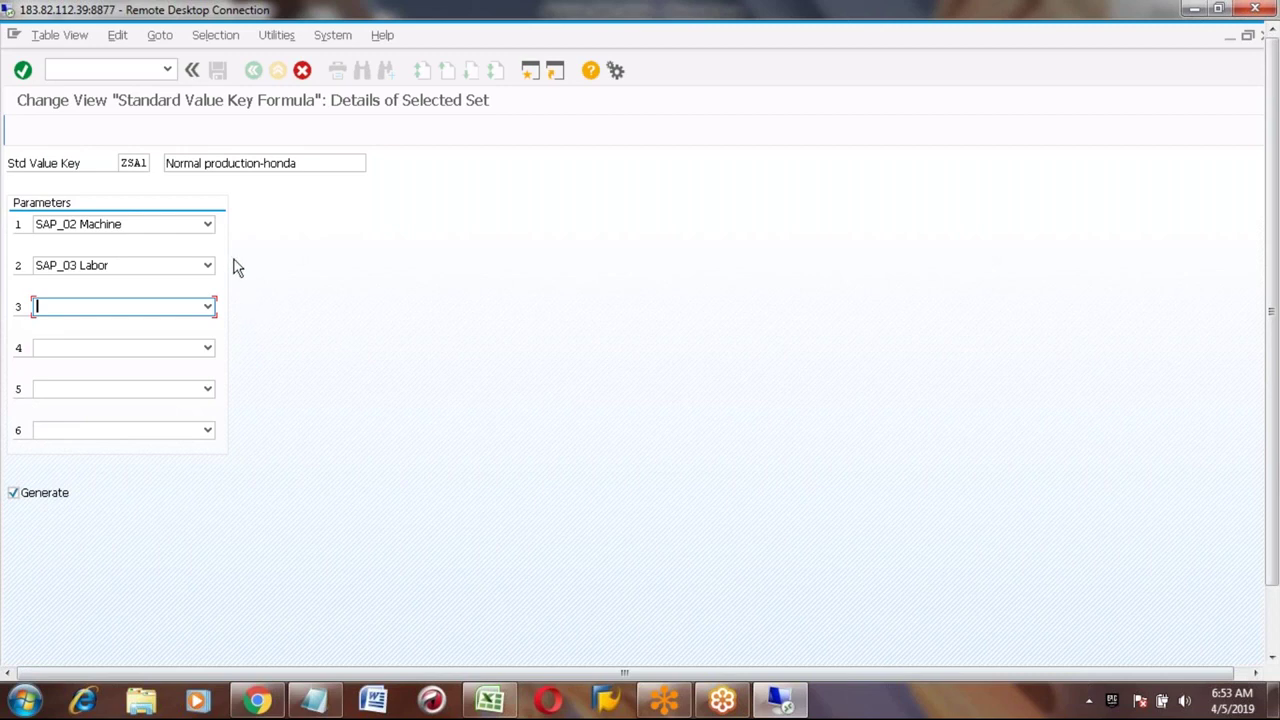
# Examine the options available for parameters 3 and 1 of standard value key ZSA1.
pyautogui.click(171, 164)
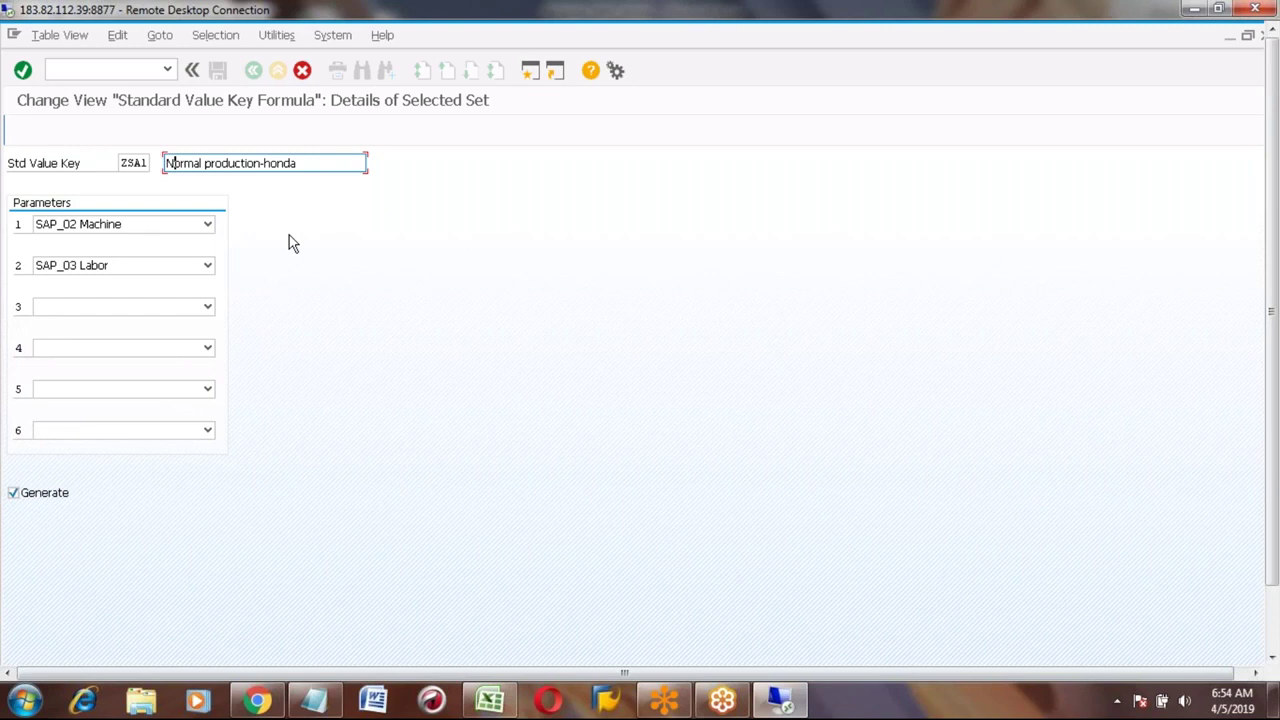
pyautogui.click(110, 348)
pyautogui.click(207, 307)
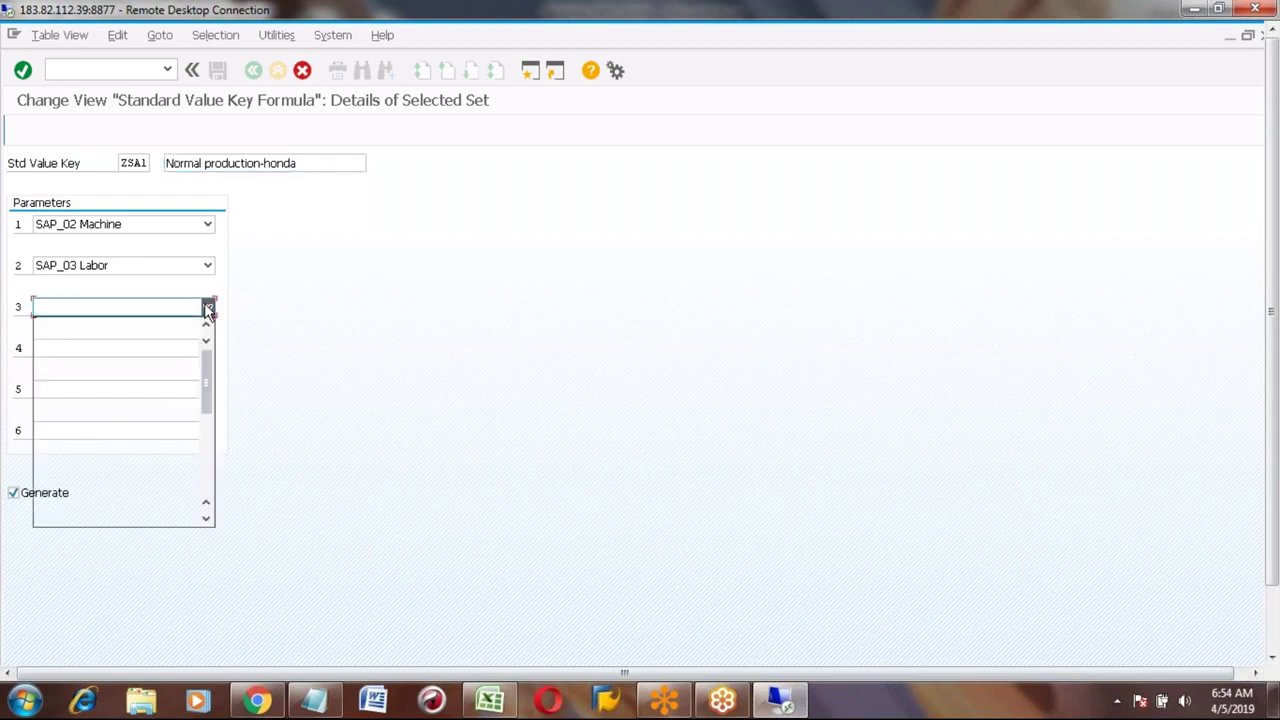
pyautogui.click(214, 244)
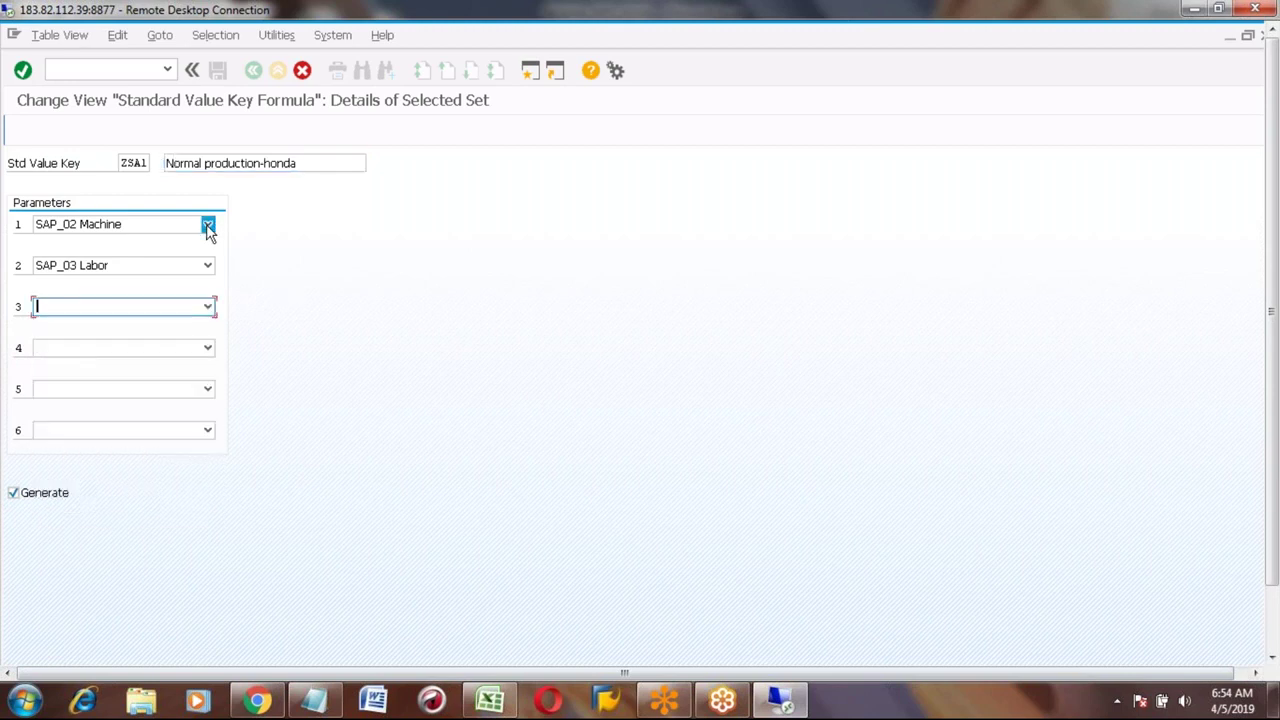
pyautogui.click(207, 224)
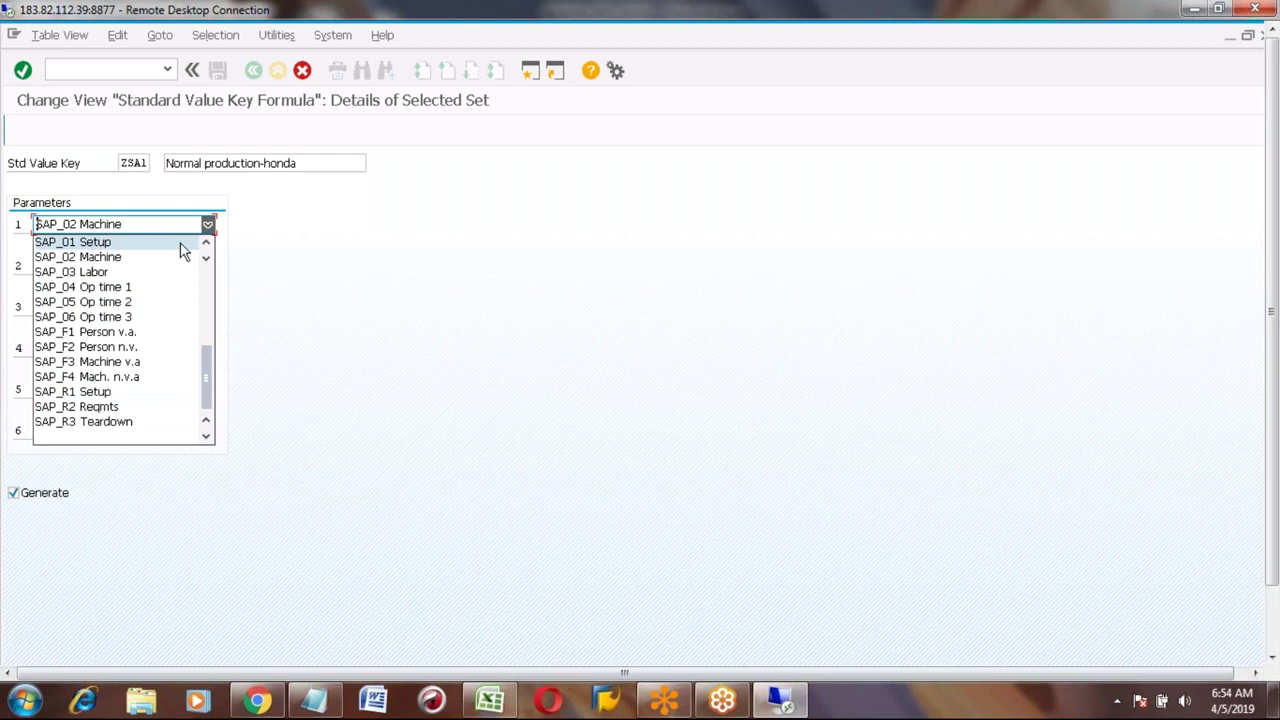
pyautogui.click(319, 277)
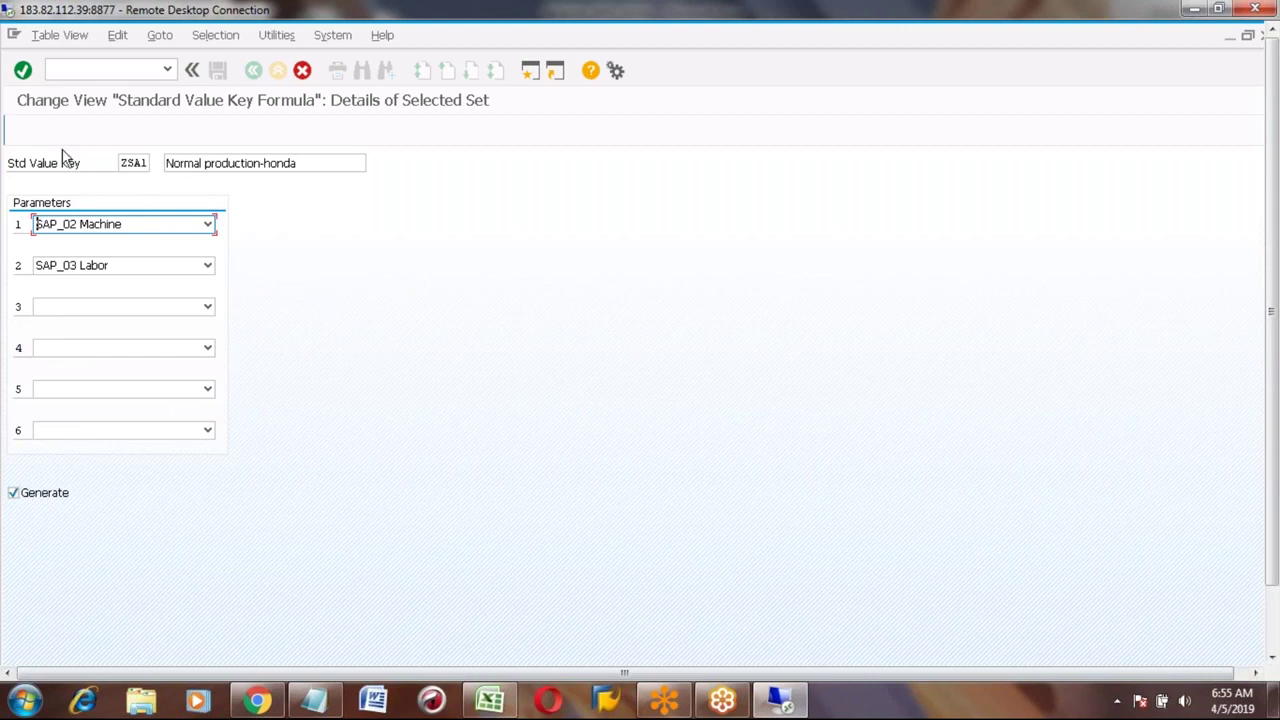
# Confirm the copied key ZSA1 and save it under the proposed customizing request "RK01 - S4 HANA Config".
pyautogui.click(22, 72)
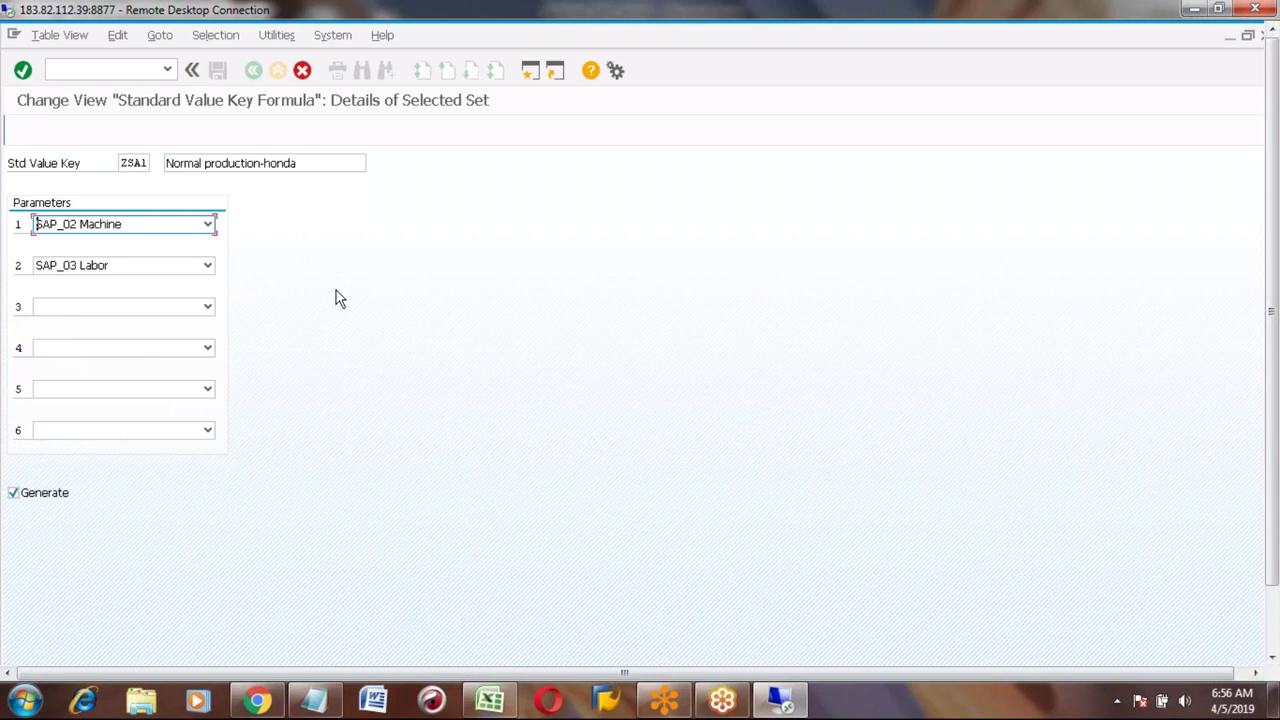
pyautogui.click(22, 72)
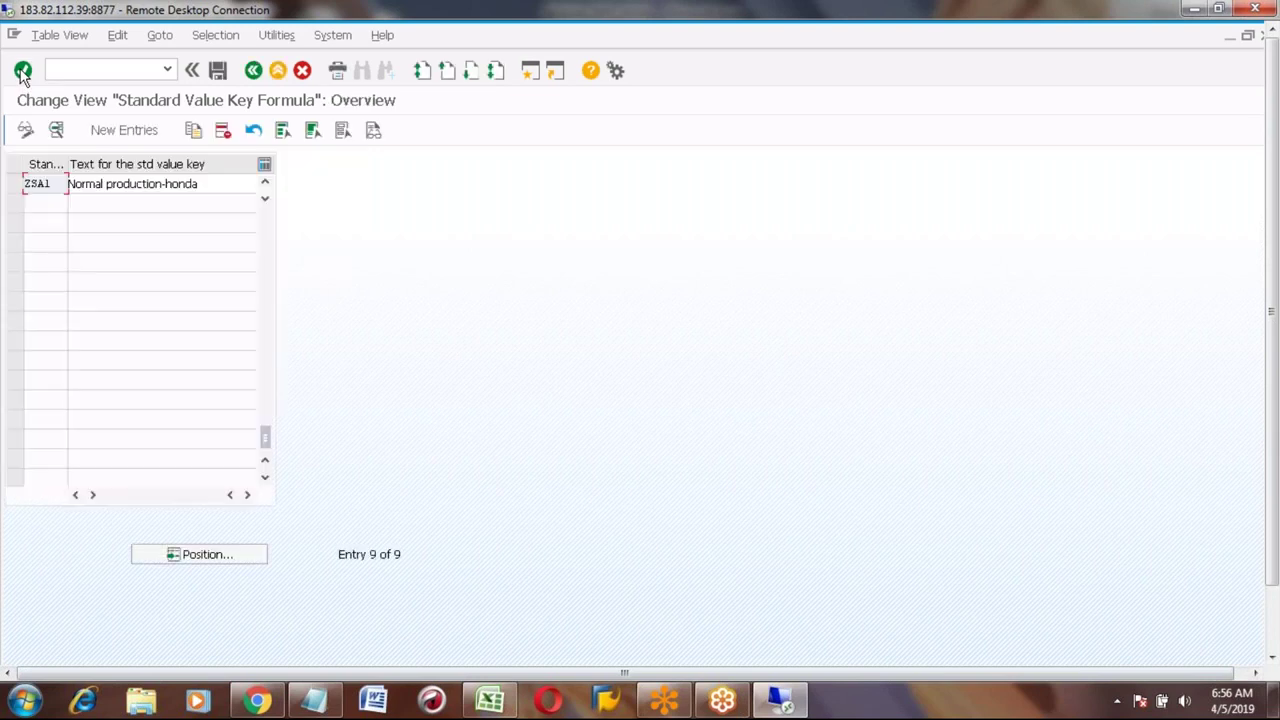
pyautogui.click(218, 72)
pyautogui.click(218, 72)
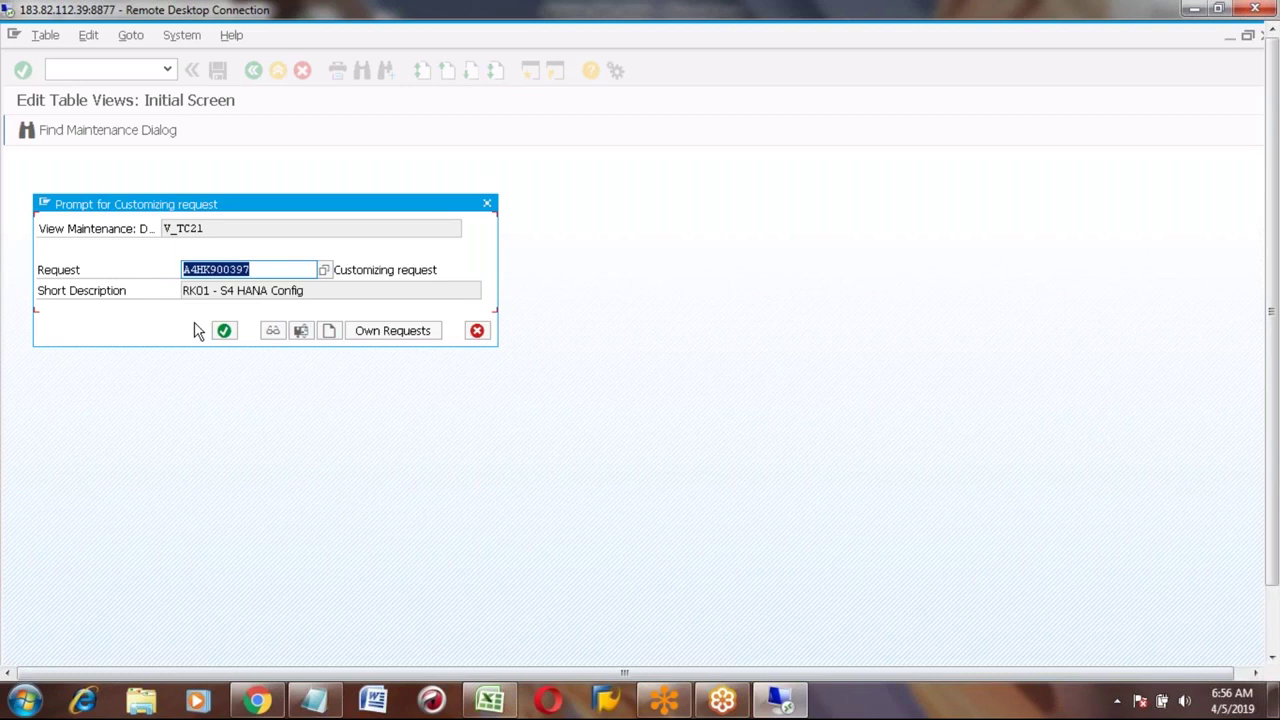
pyautogui.click(224, 330)
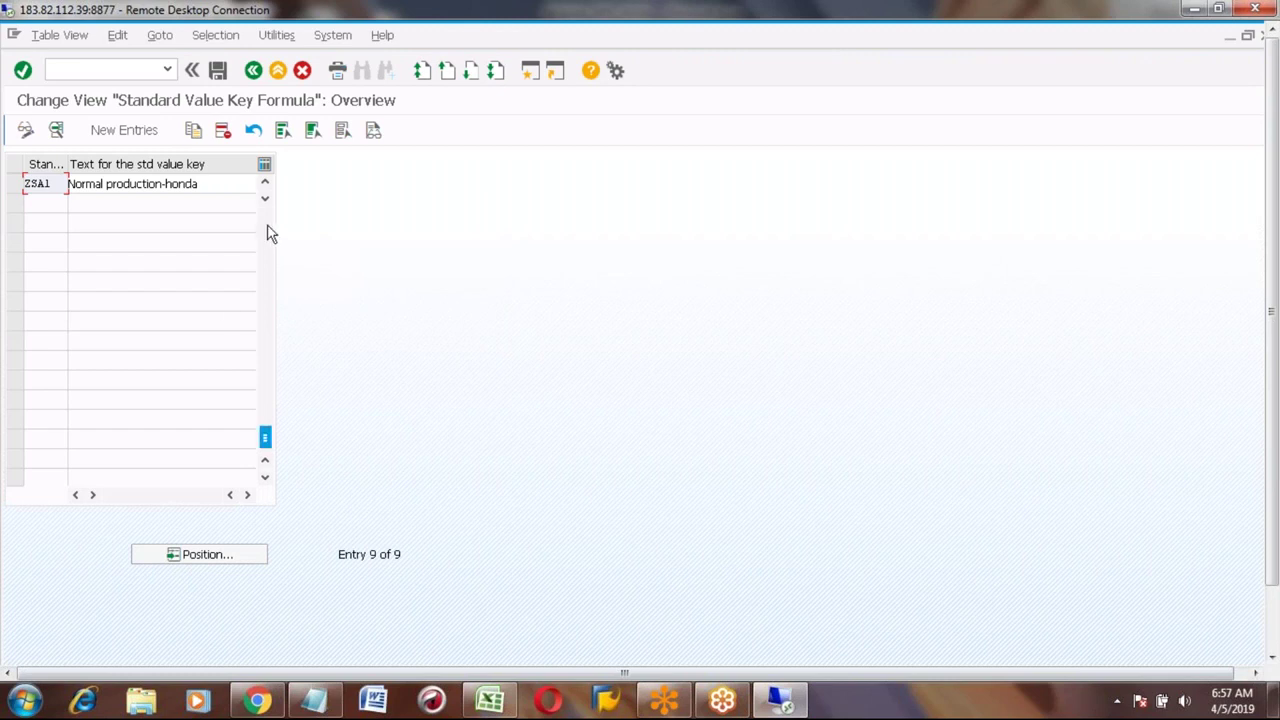
# Mark entries SAP1 and ZSA1 in the standard value key overview to compare the original with its copy.
pyautogui.scroll(3, 266, 233)
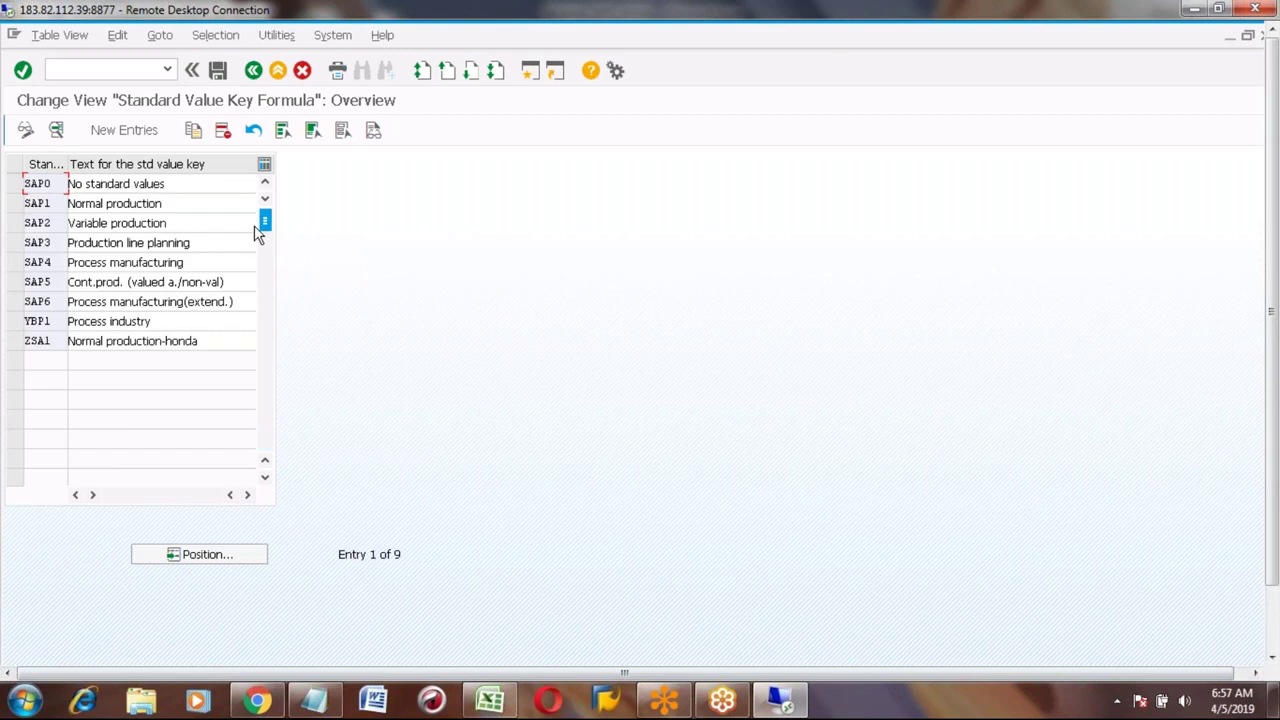
pyautogui.click(52, 203)
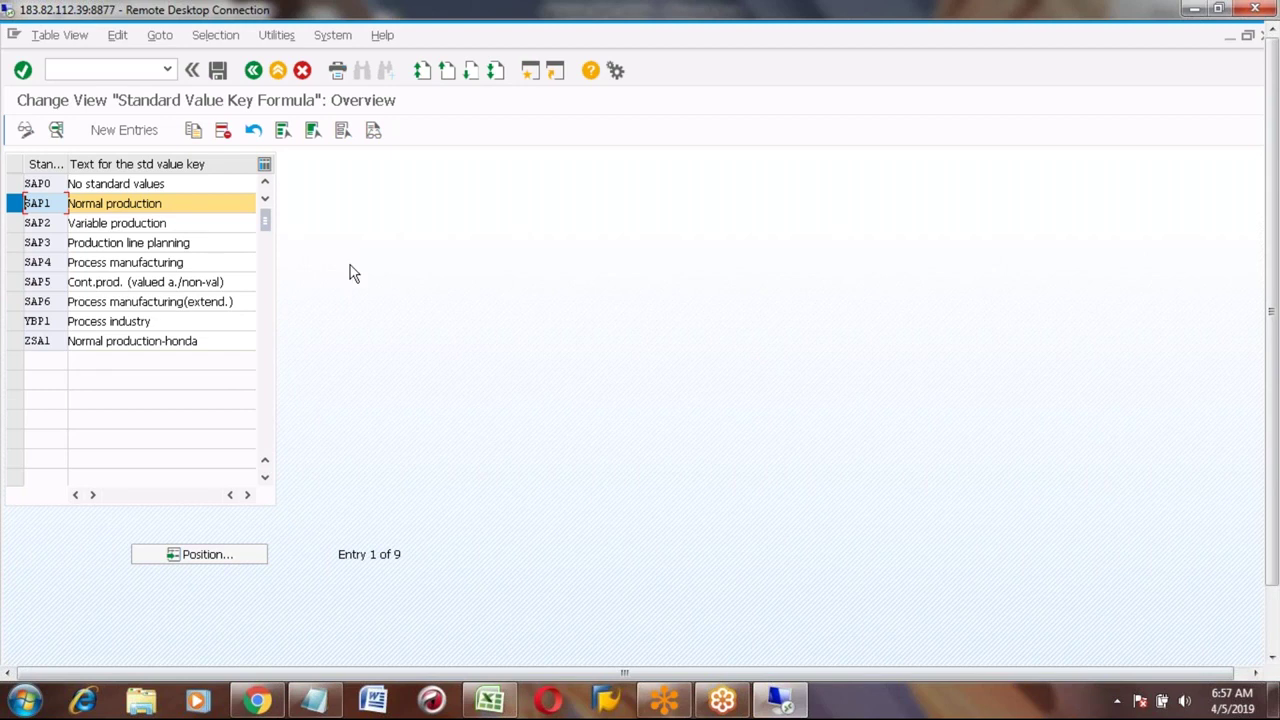
pyautogui.click(16, 341)
pyautogui.click(16, 341)
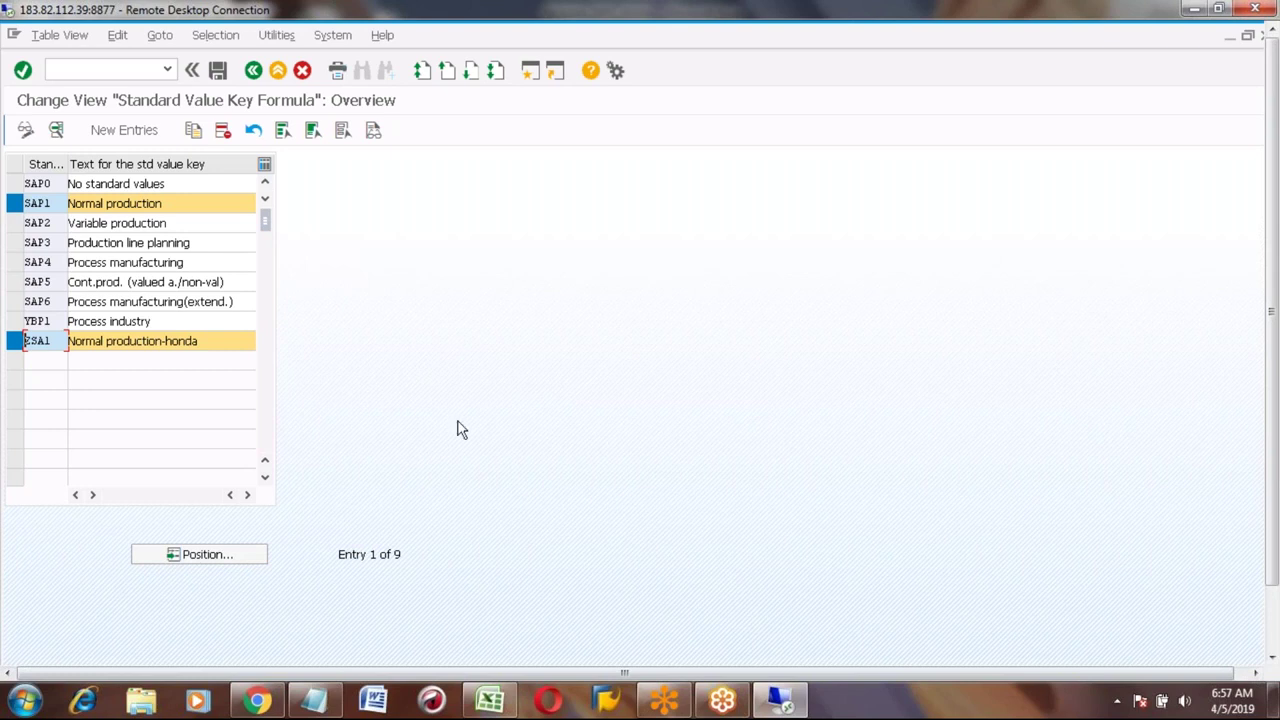
# Return to work center WC001 and set its standard value key to ZSA1.
pyautogui.click(254, 71)
pyautogui.click(253, 70)
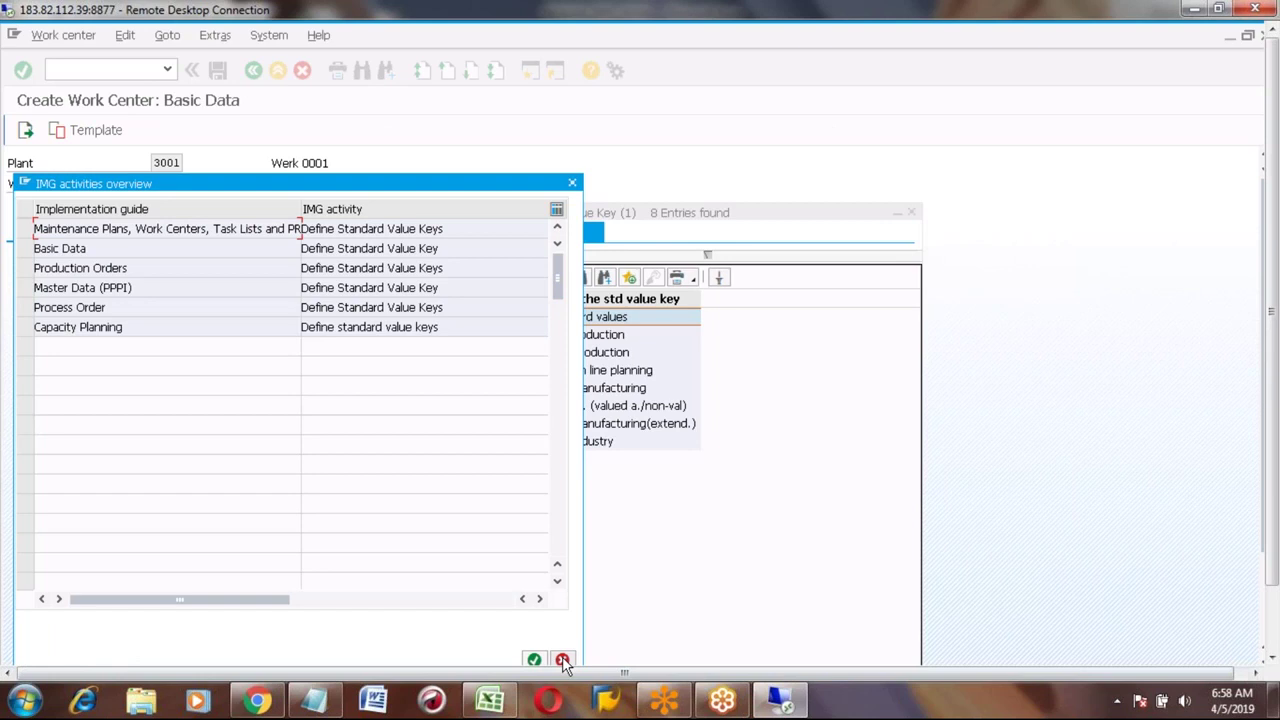
pyautogui.click(563, 660)
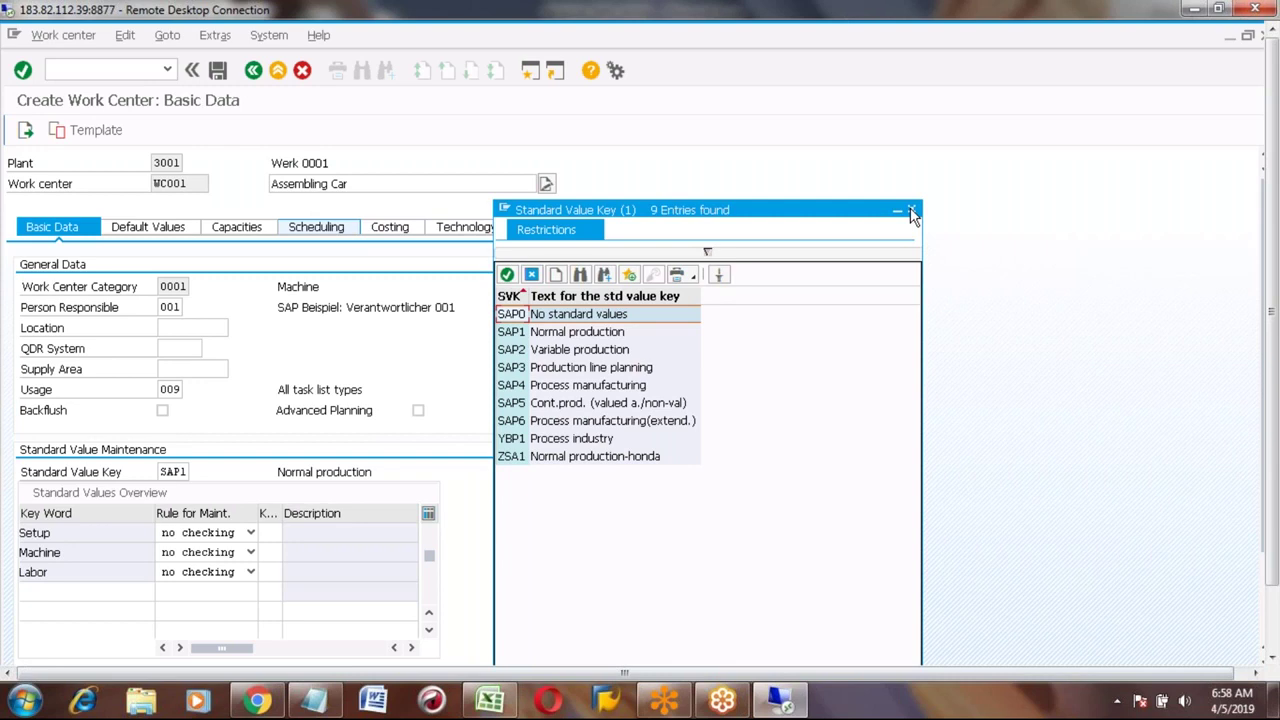
pyautogui.click(911, 211)
pyautogui.click(195, 471)
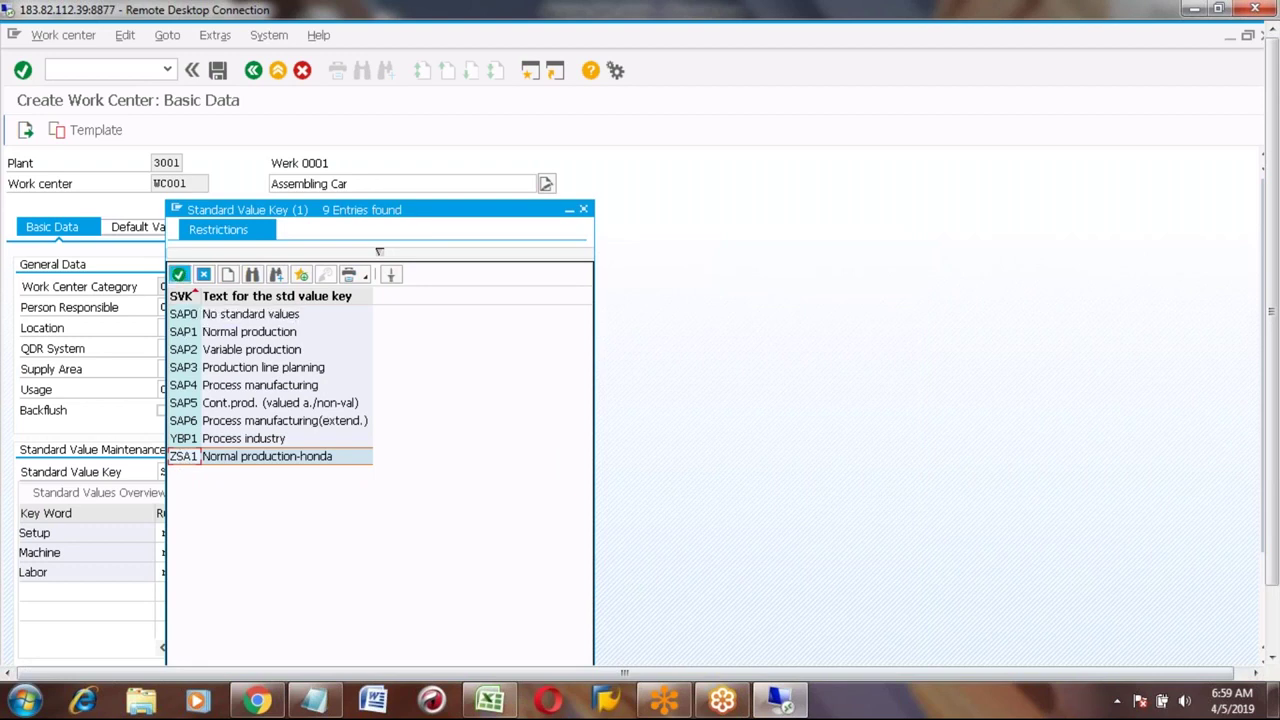
pyautogui.click(179, 274)
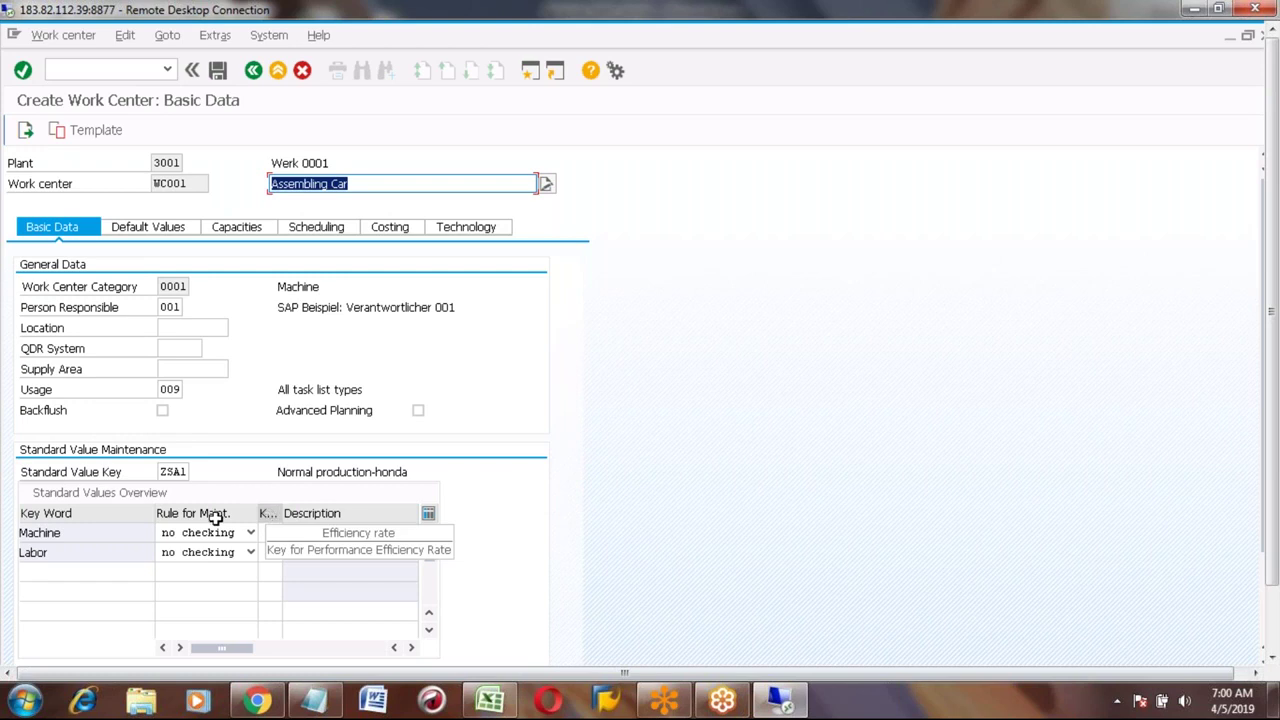
# Examine the performance efficiency rate keys offered for the Machine parameter and the remaining columns of the standard values overview.
pyautogui.click(85, 534)
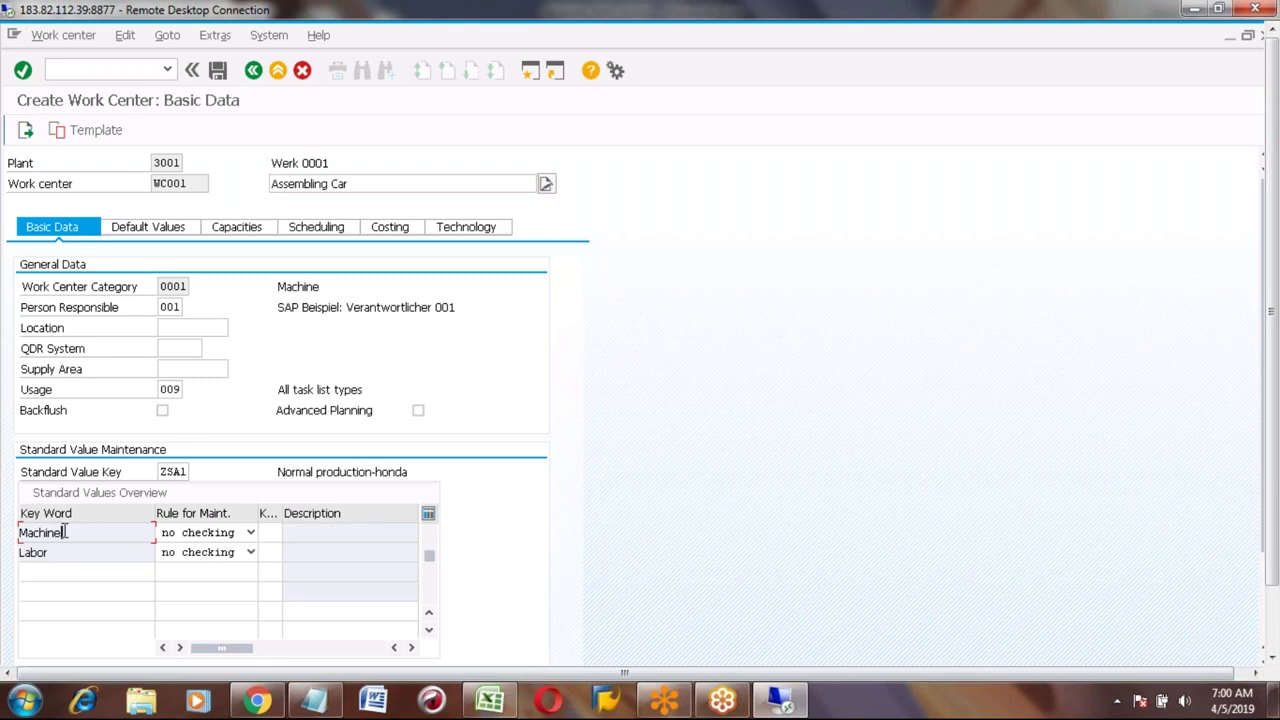
pyautogui.click(267, 535)
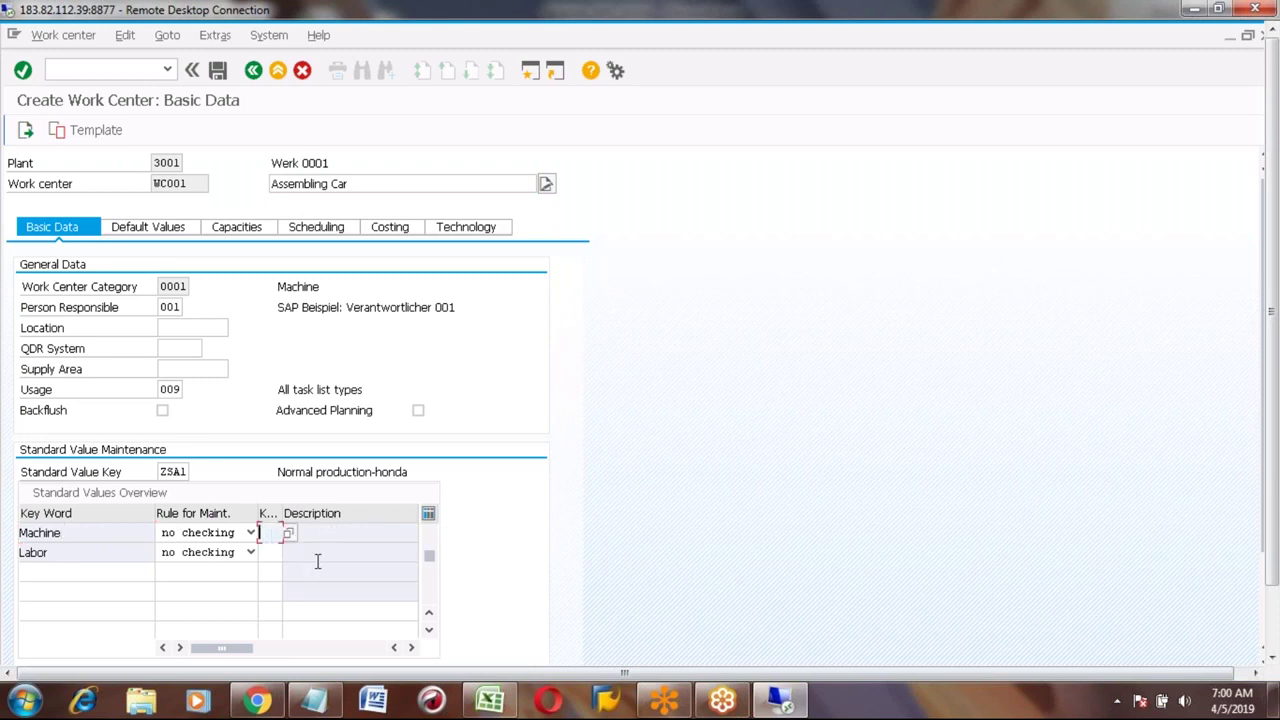
pyautogui.click(289, 537)
pyautogui.press('F4')
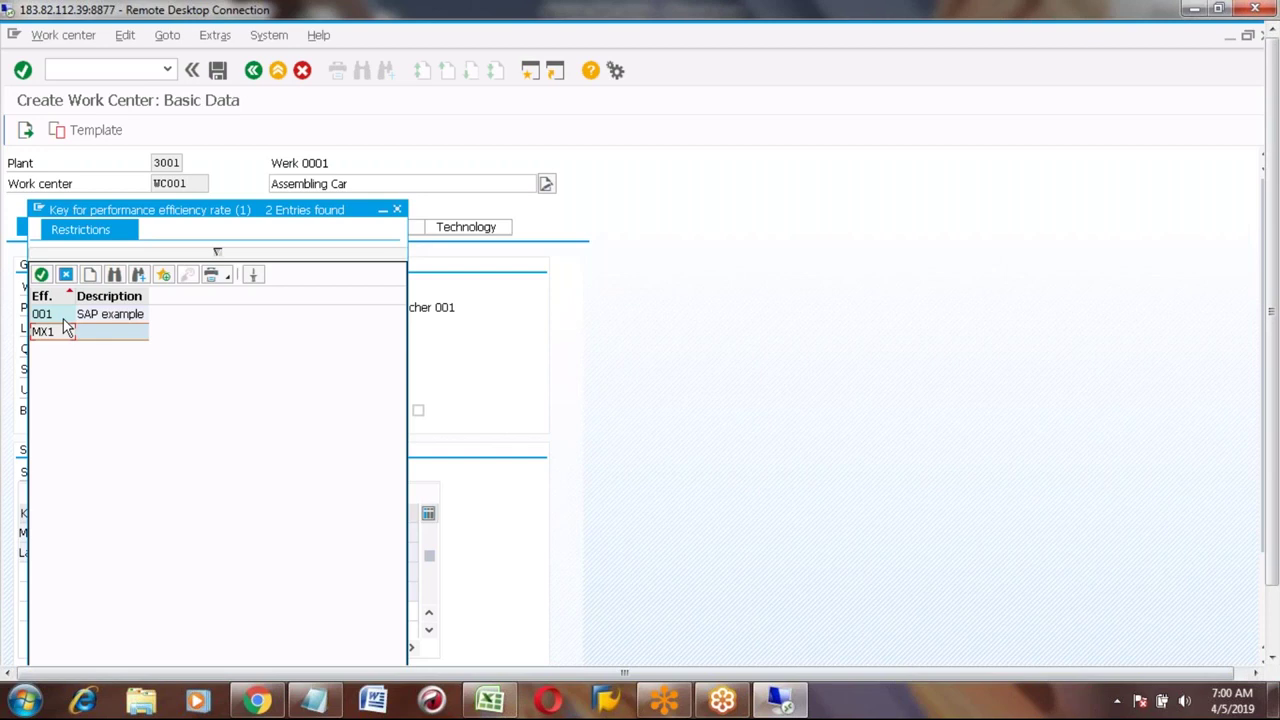
pyautogui.click(397, 210)
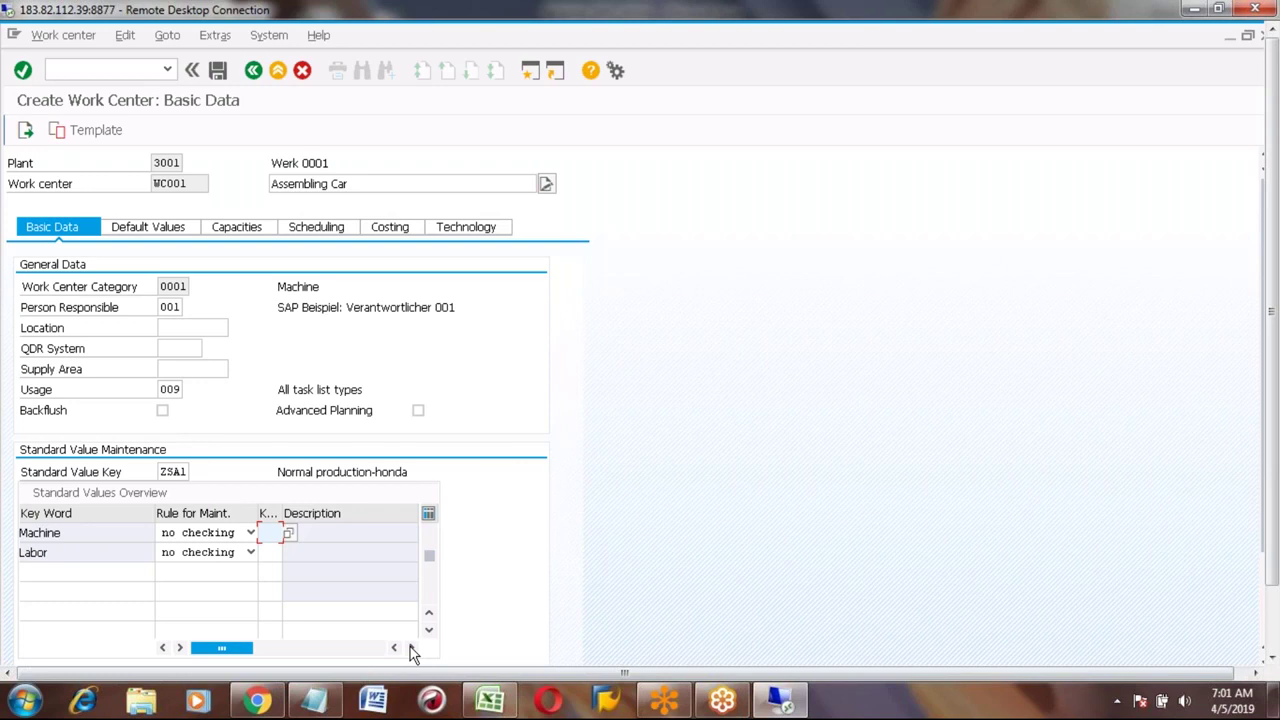
pyautogui.click(411, 648)
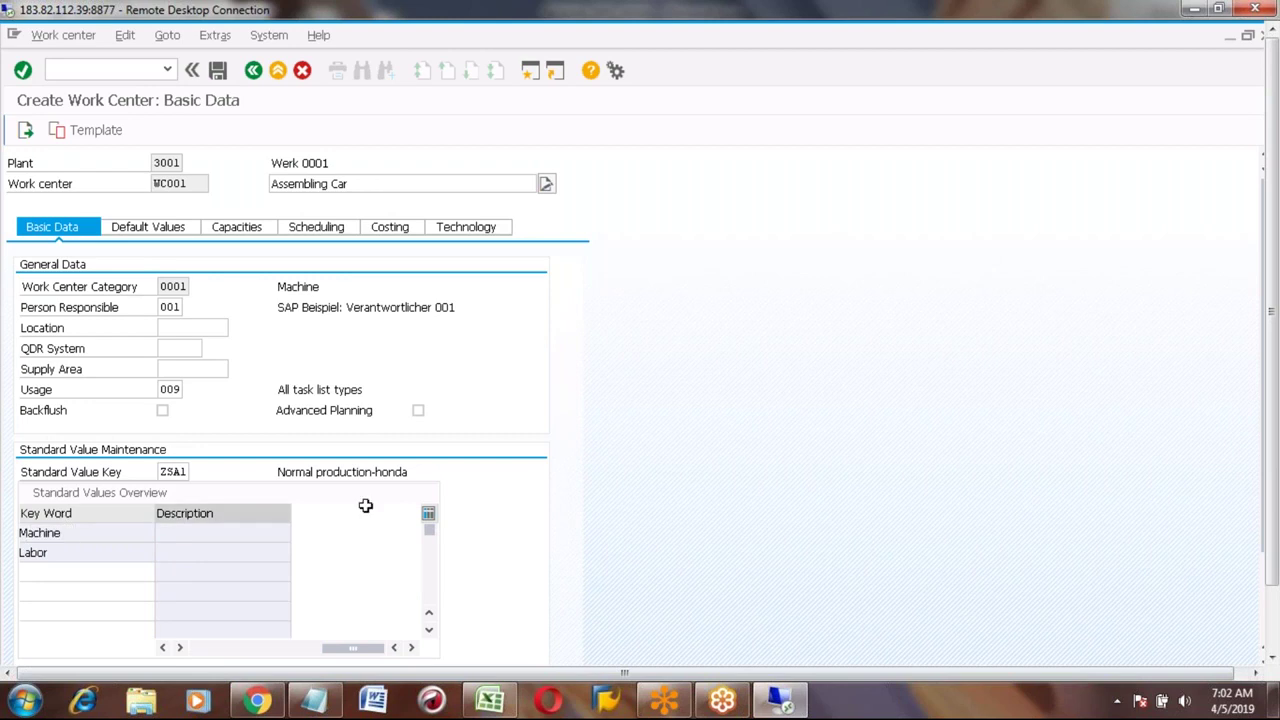
pyautogui.click(163, 649)
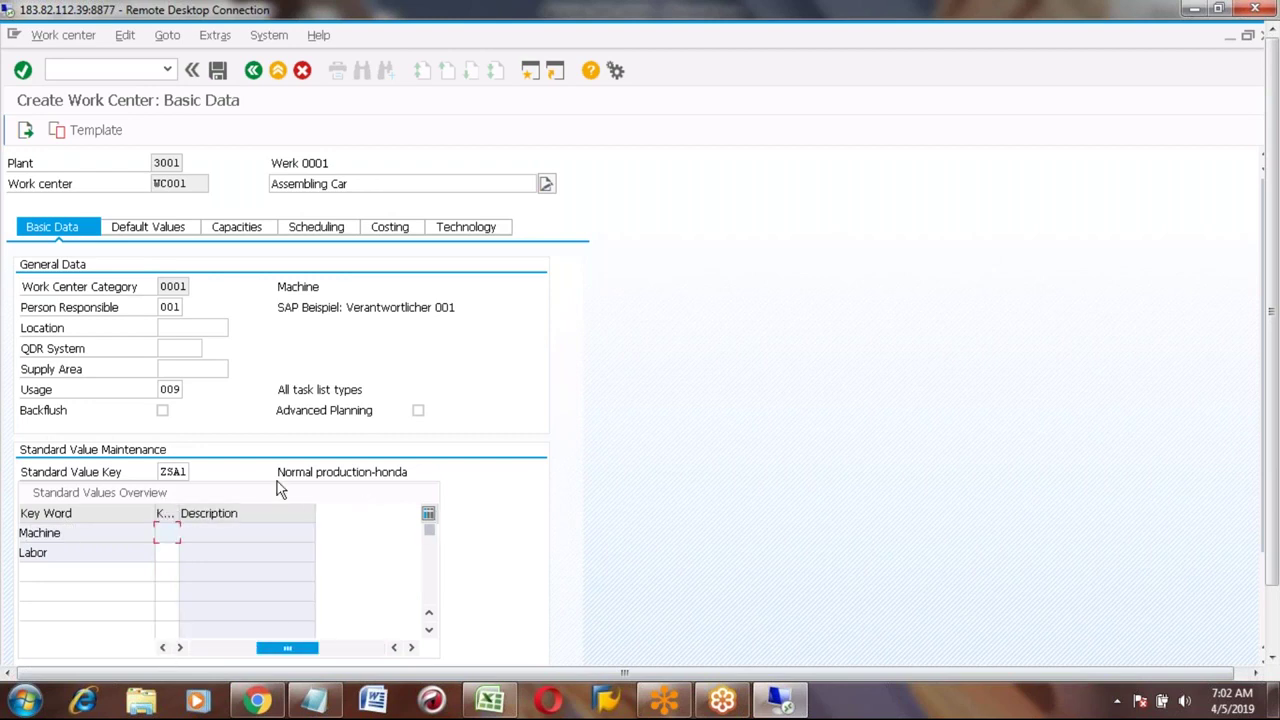
pyautogui.click(428, 514)
pyautogui.click(434, 413)
# In the work center's default values, set the unit of measurement to HR for both the Machine and Labor parameters.
pyautogui.click(145, 228)
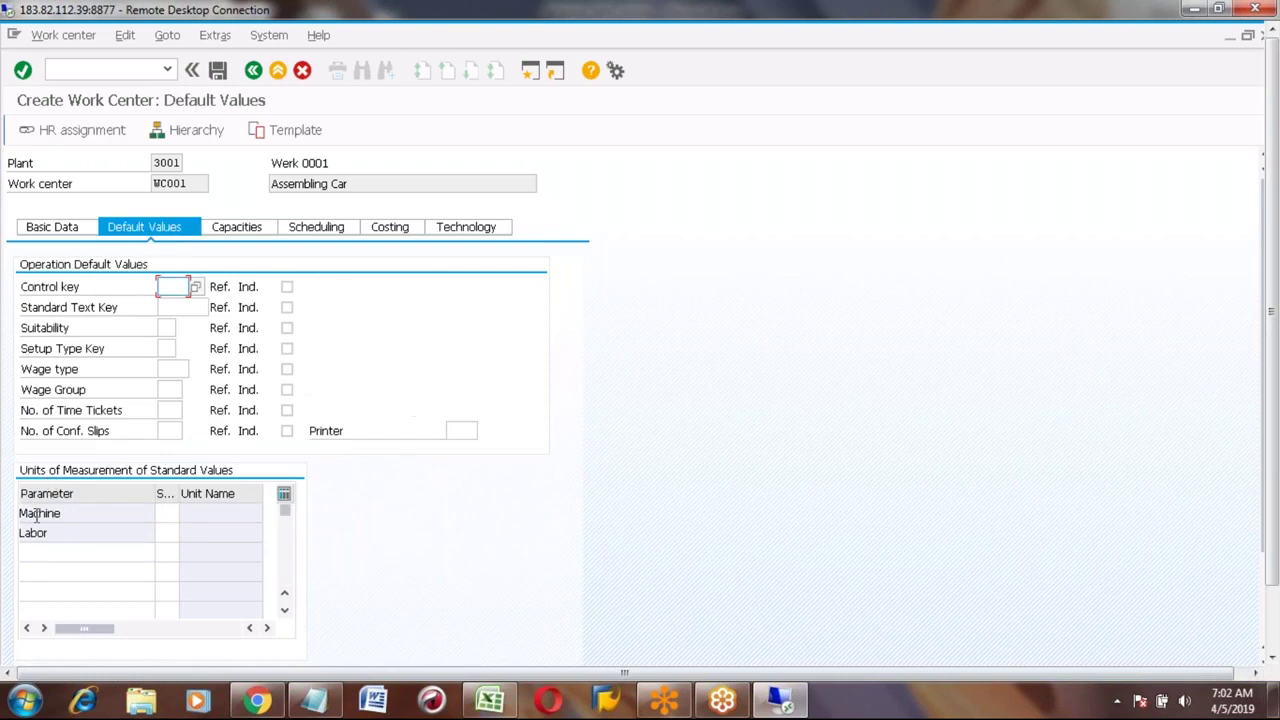
pyautogui.click(46, 533)
pyautogui.click(35, 507)
pyautogui.click(47, 536)
pyautogui.click(169, 516)
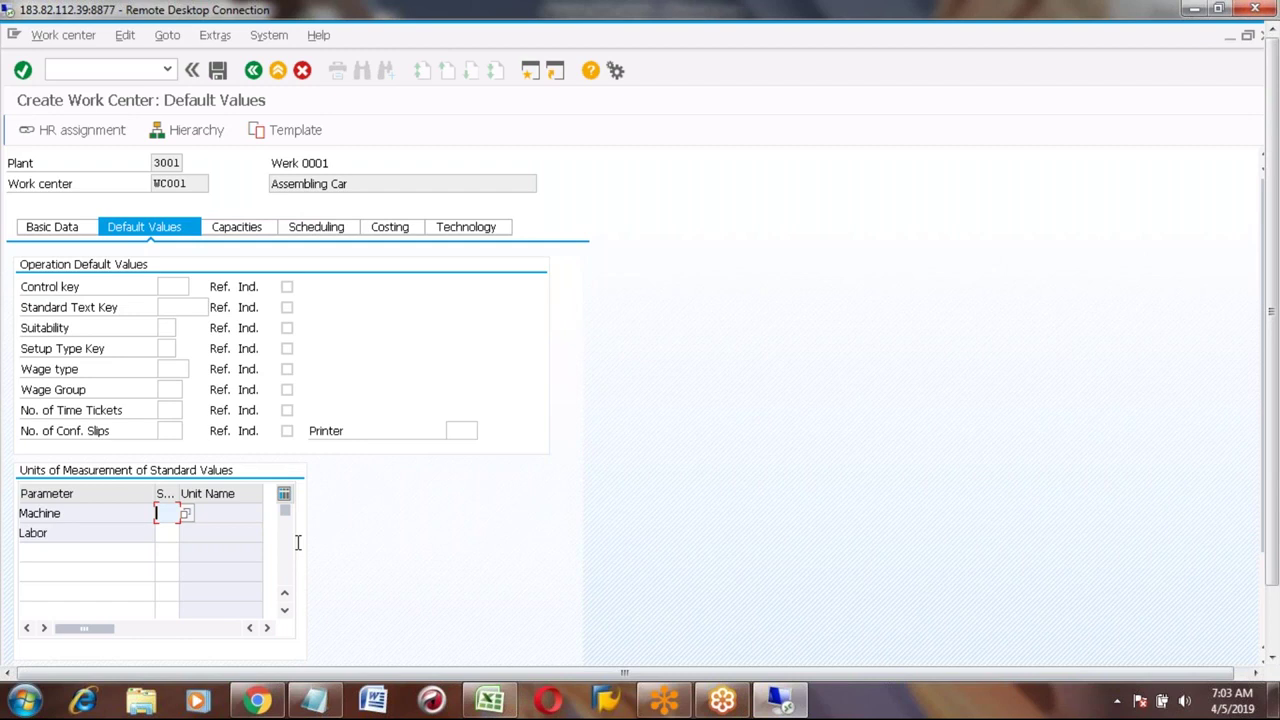
pyautogui.click(166, 533)
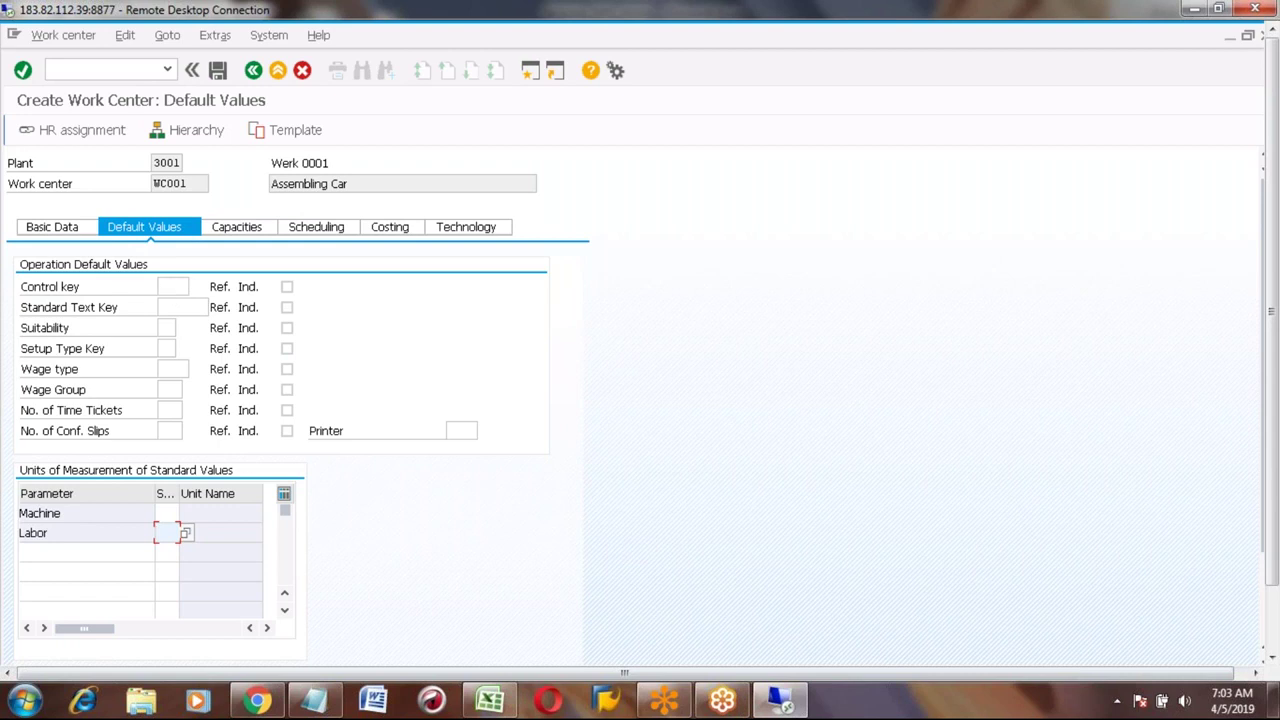
pyautogui.click(171, 287)
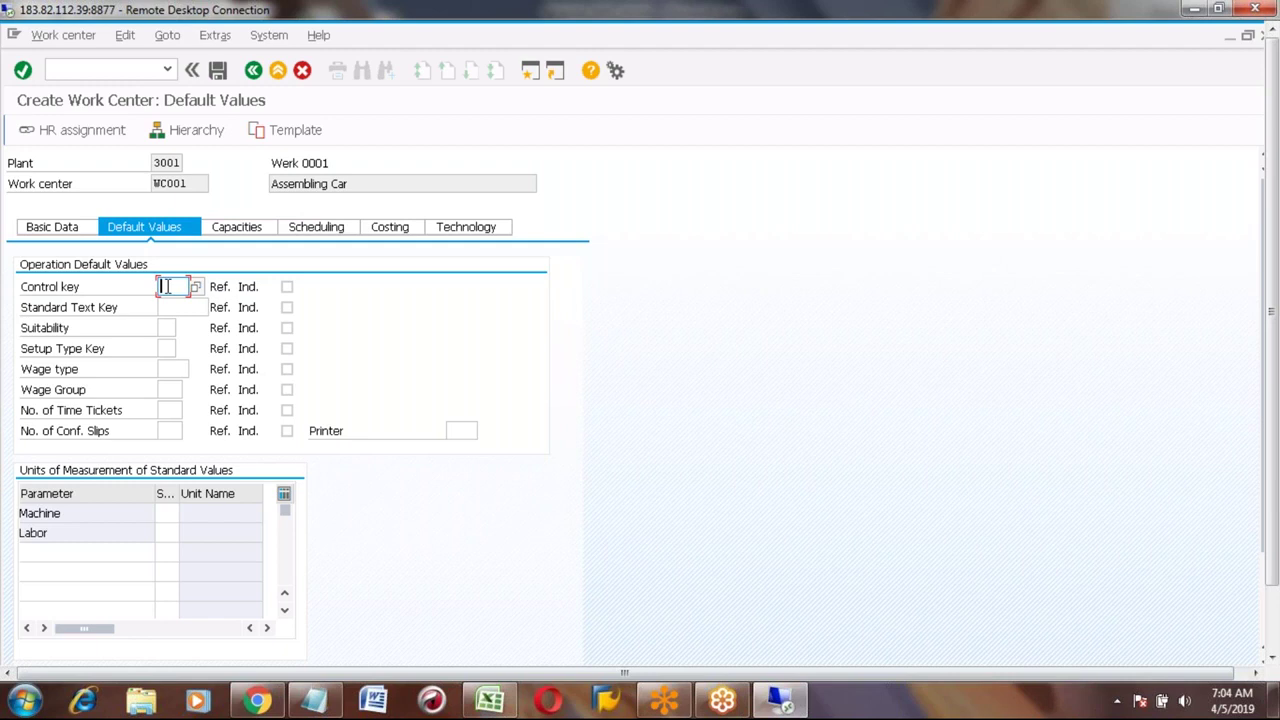
pyautogui.click(166, 514)
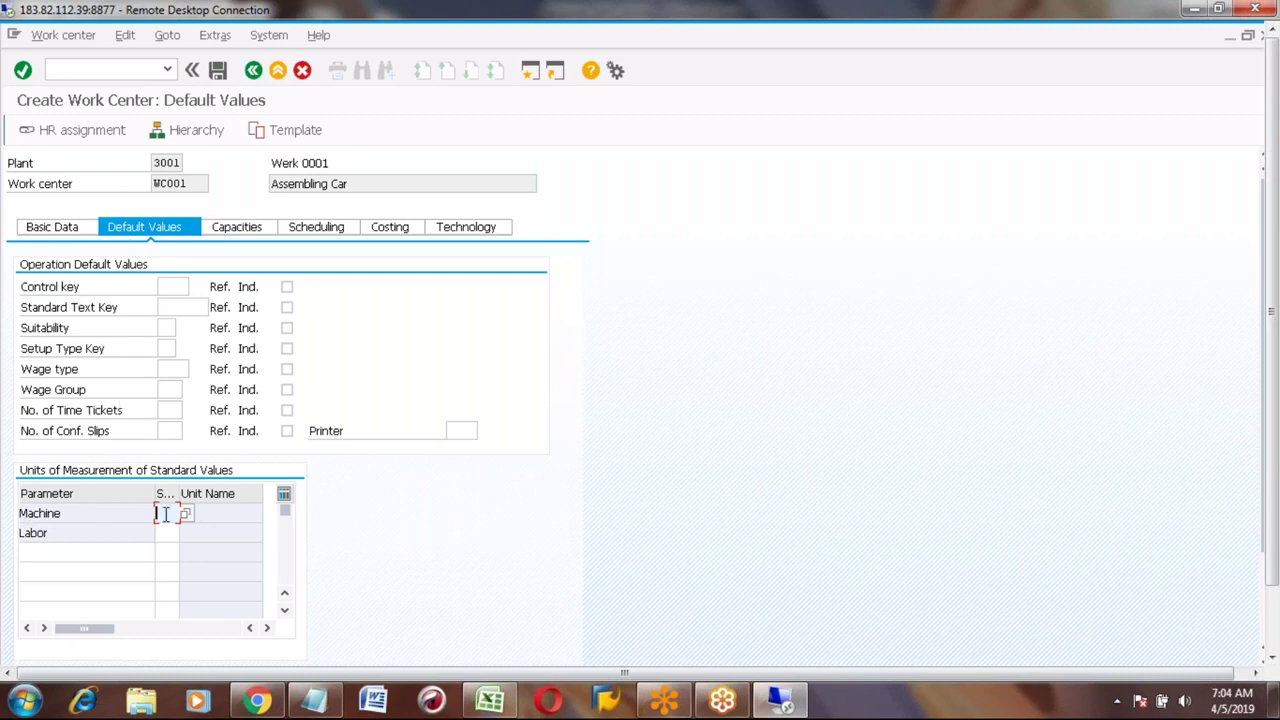
pyautogui.write('HR')
pyautogui.click(166, 533)
pyautogui.write('HR')
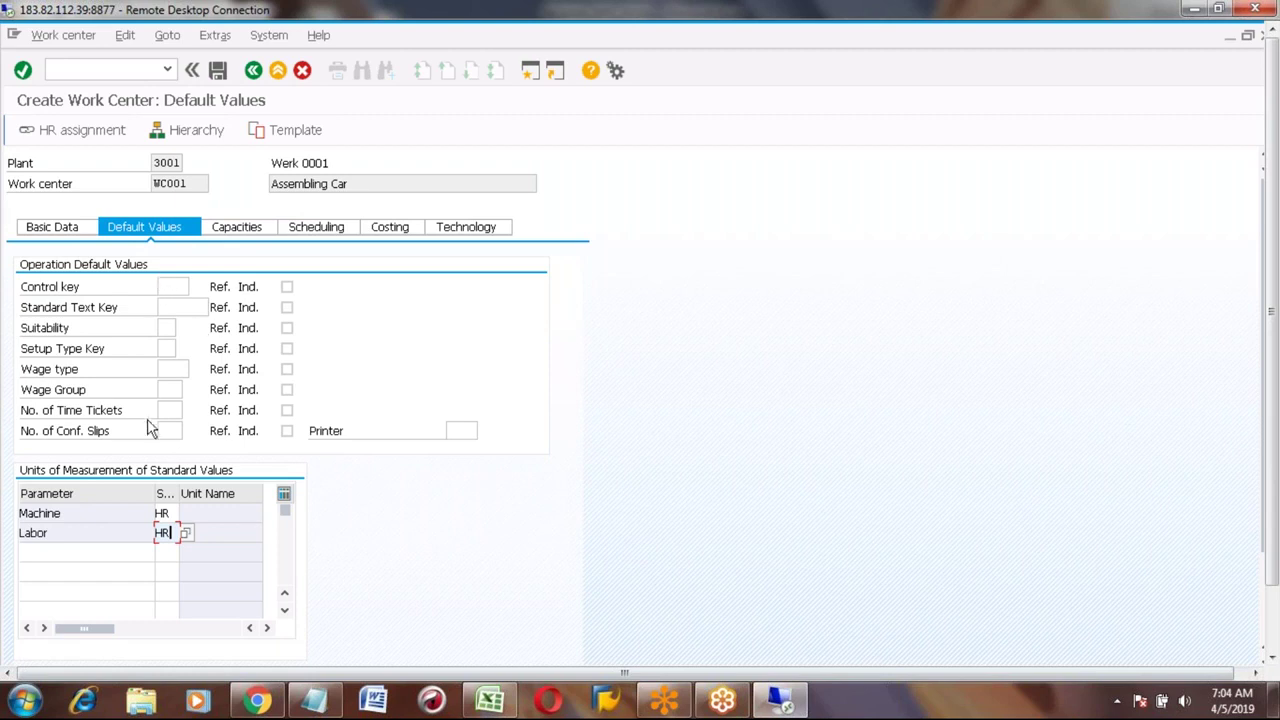
# Choose PP01, routing with internal processing, as the default control key and try its reference indicator.
pyautogui.click(171, 285)
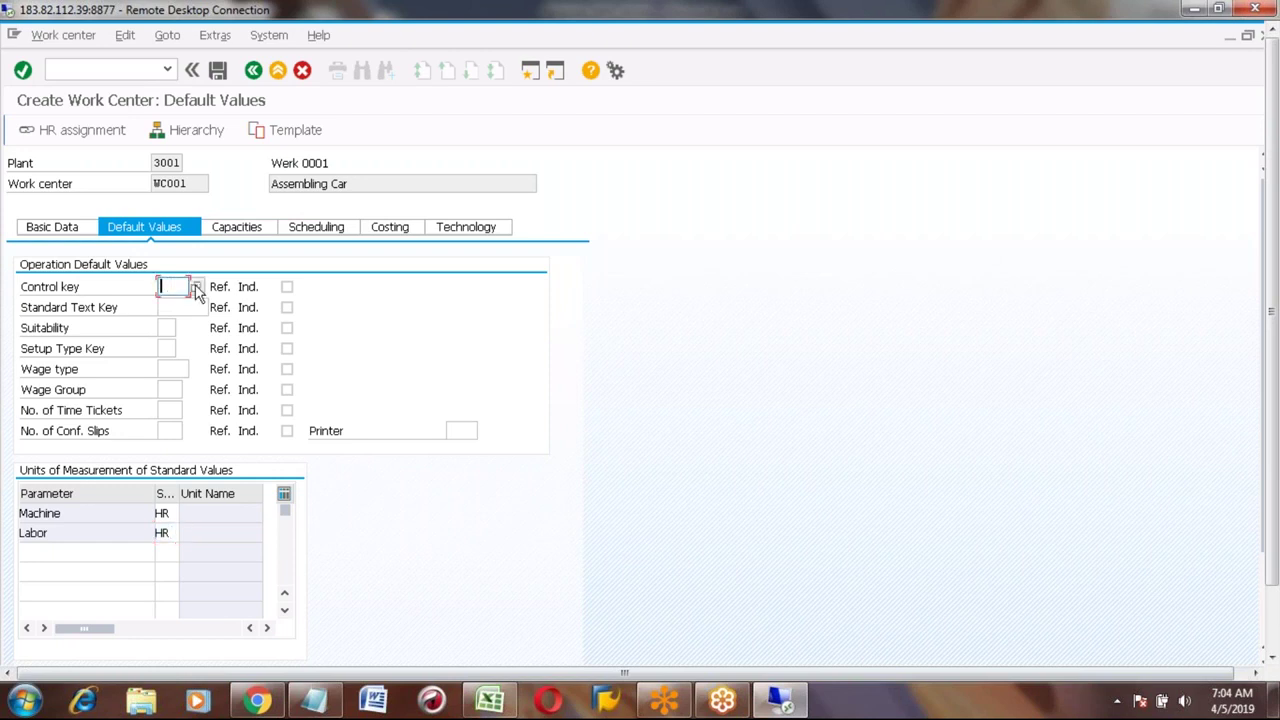
pyautogui.click(197, 288)
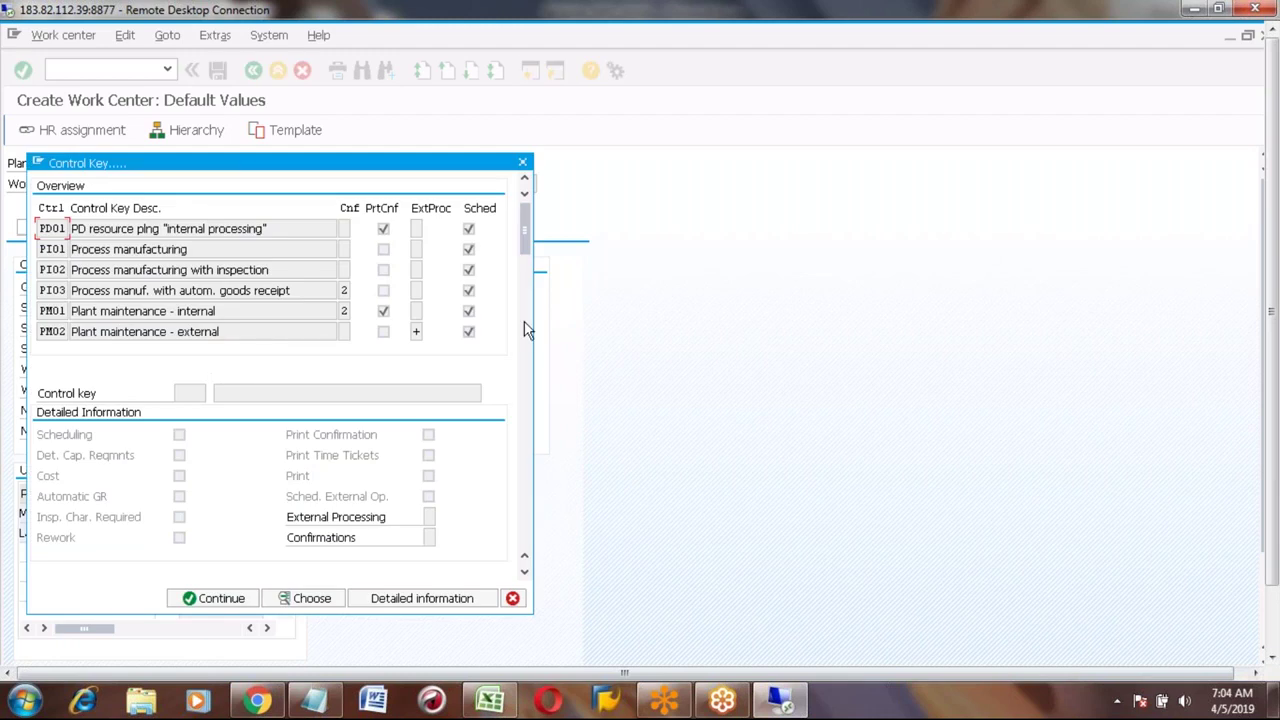
pyautogui.click(524, 323)
pyautogui.click(53, 291)
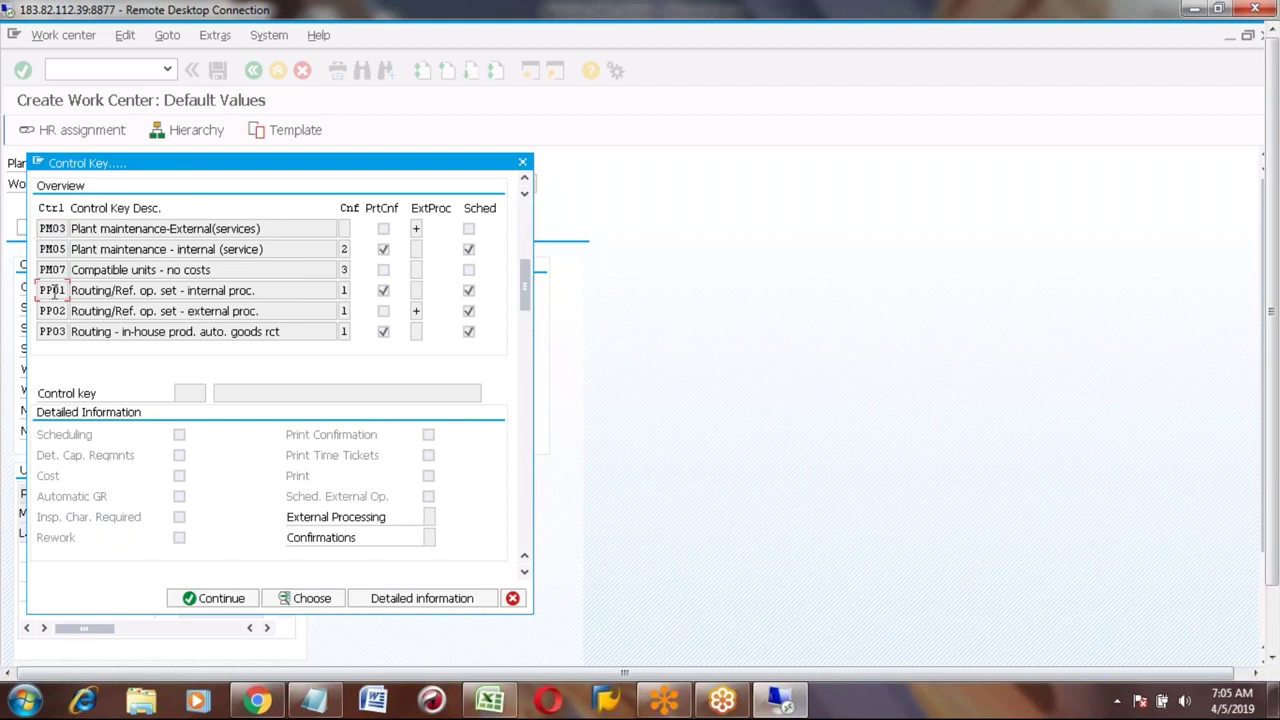
pyautogui.doubleClick(53, 291)
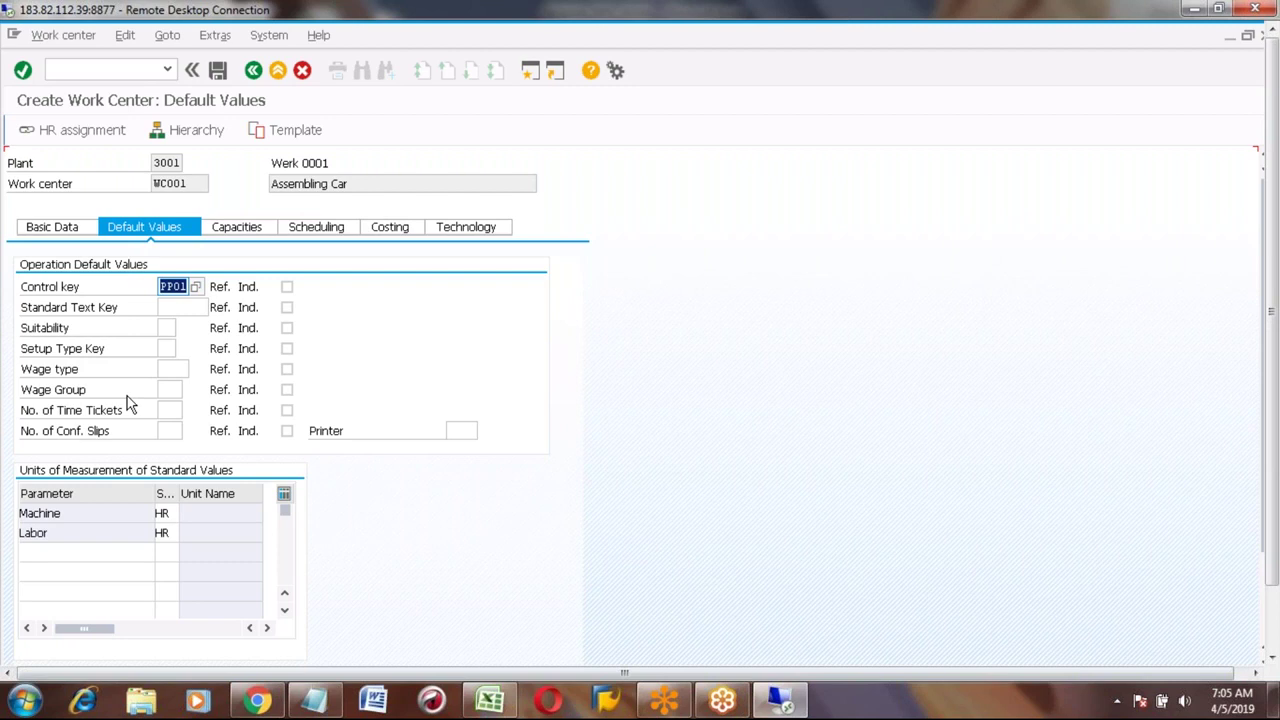
pyautogui.click(287, 288)
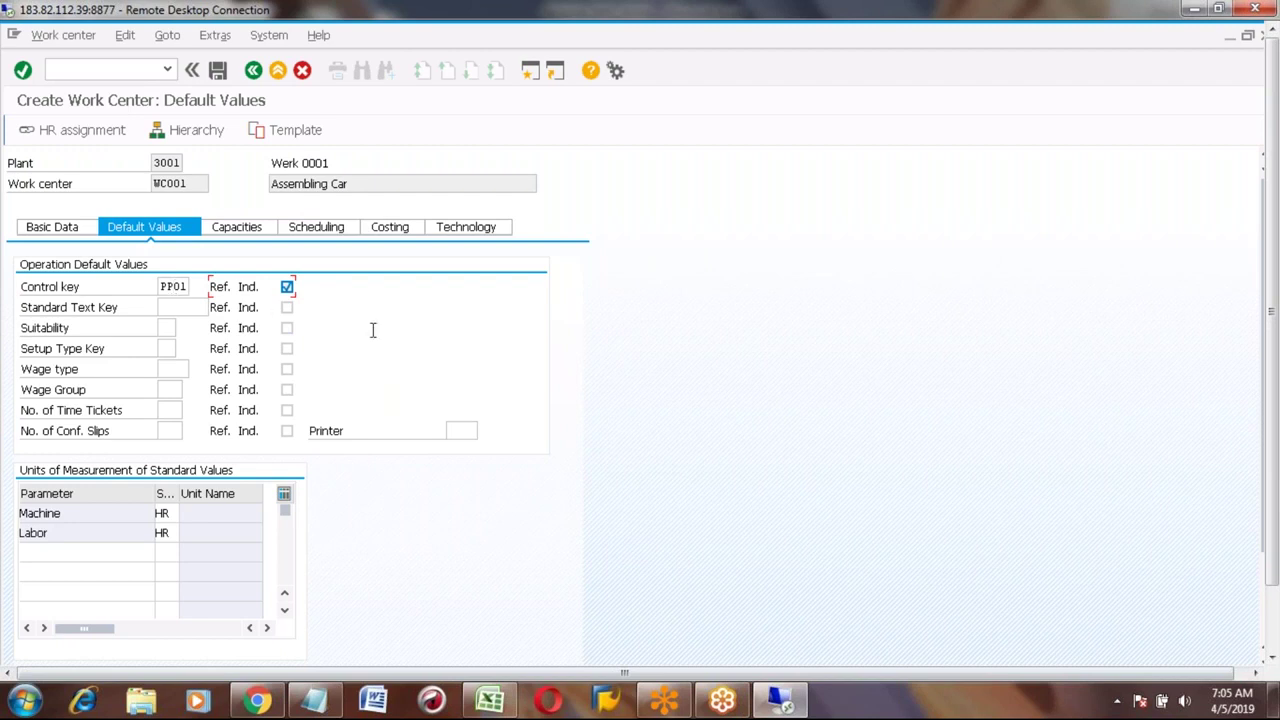
pyautogui.click(287, 287)
# Assign capacity category 001 to the work center in its first capacity block and open that capacity's header data.
pyautogui.click(240, 228)
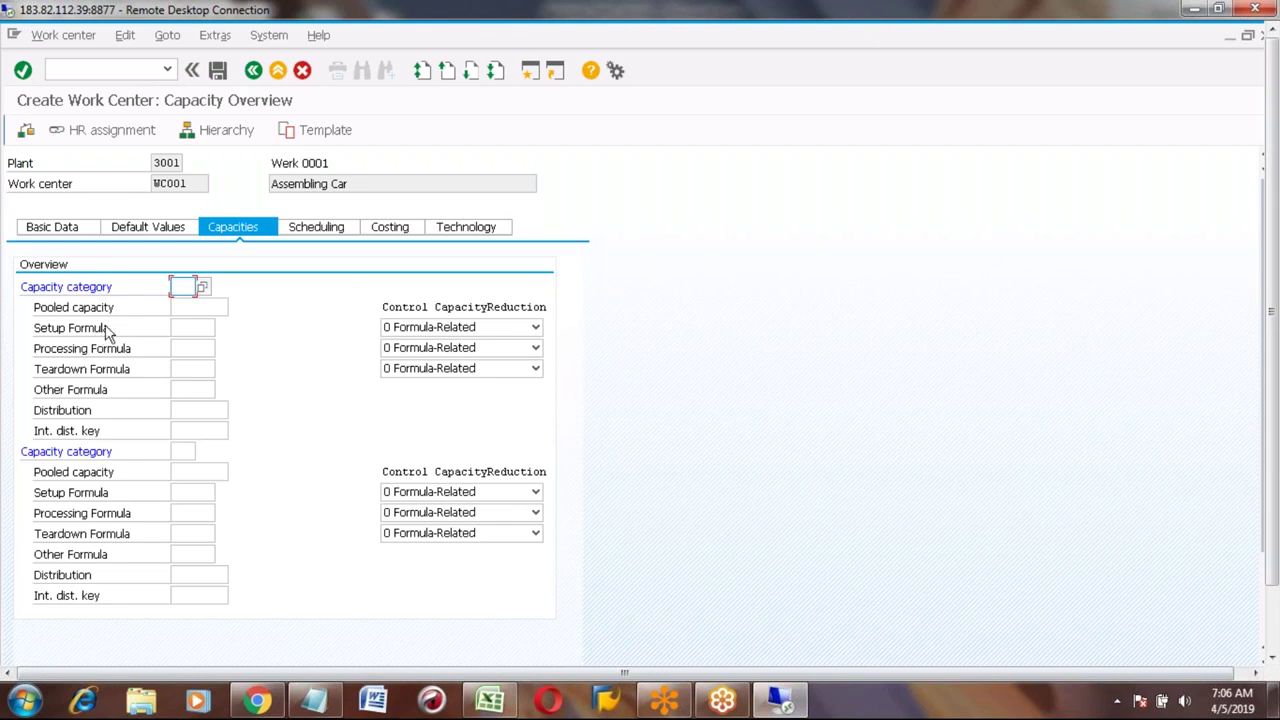
pyautogui.click(196, 330)
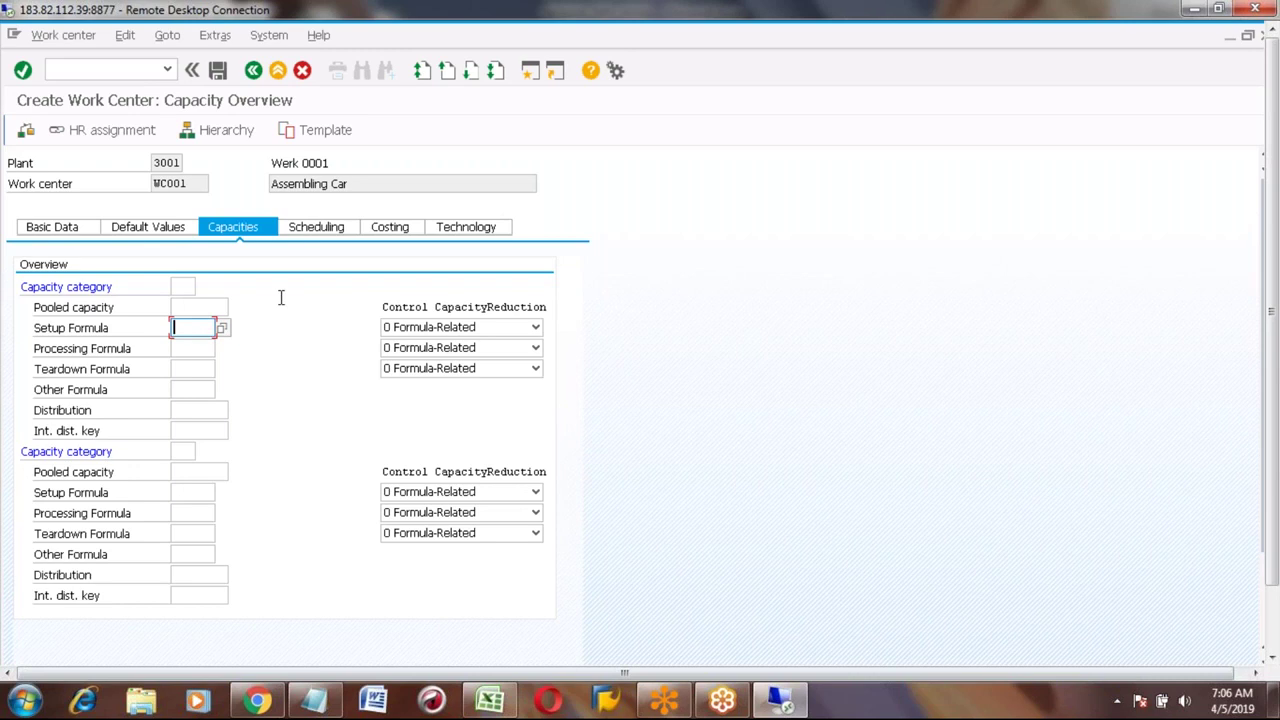
pyautogui.click(182, 286)
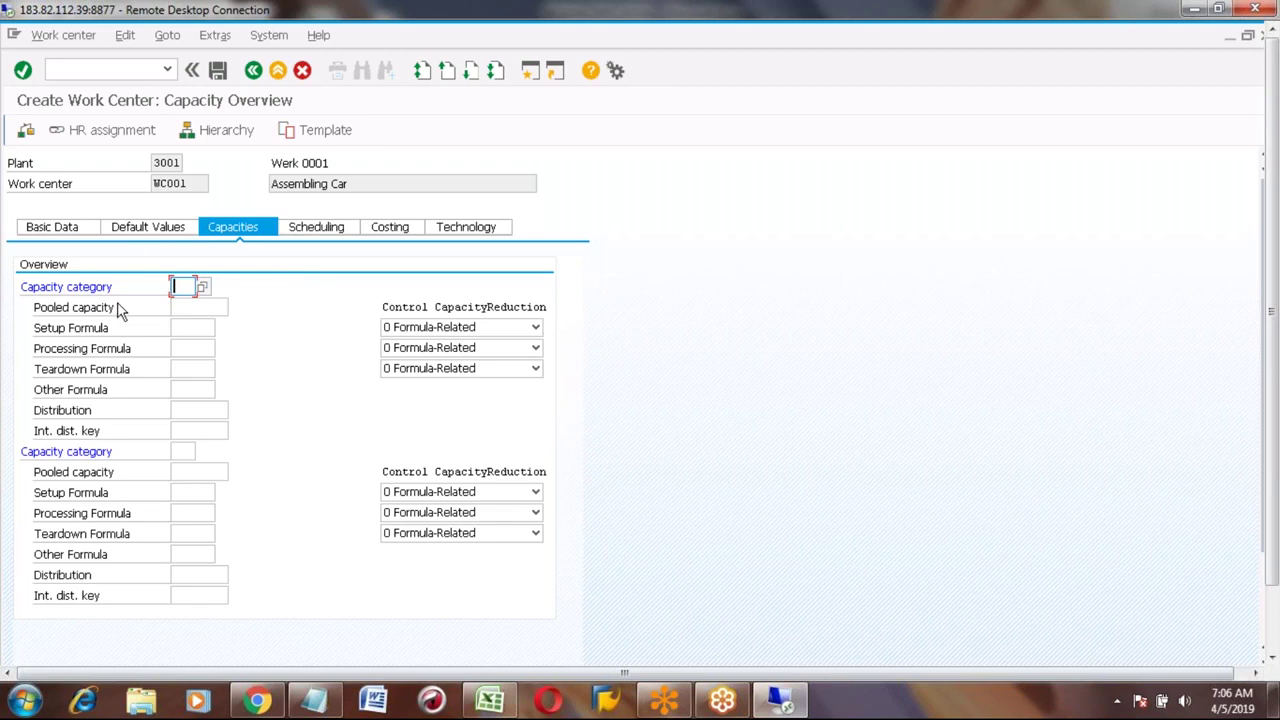
pyautogui.click(203, 288)
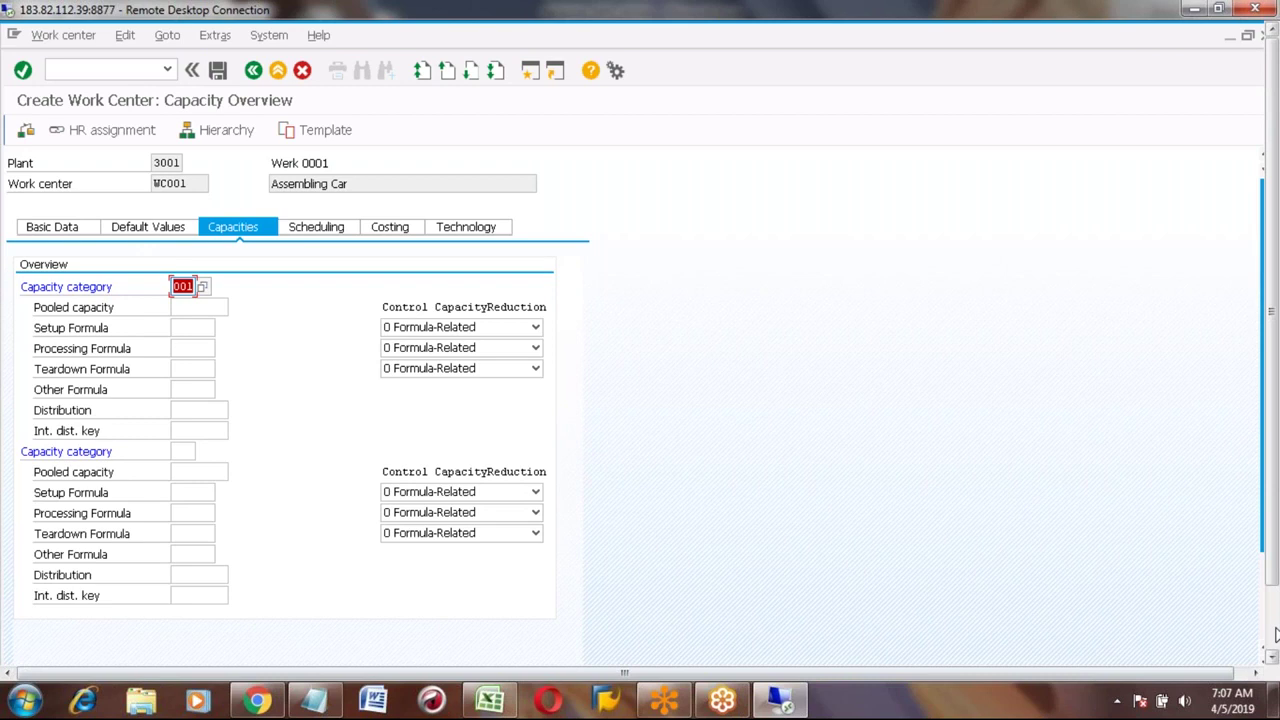
pyautogui.click(1275, 635)
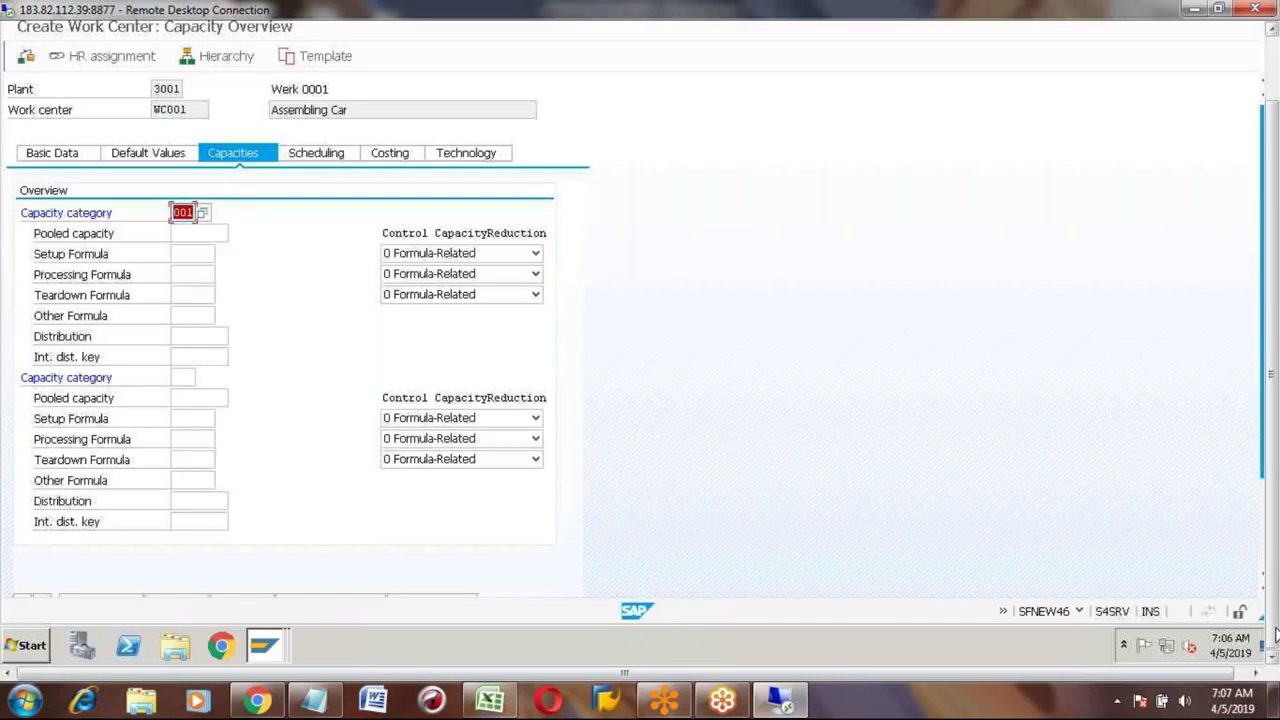
pyautogui.click(1265, 595)
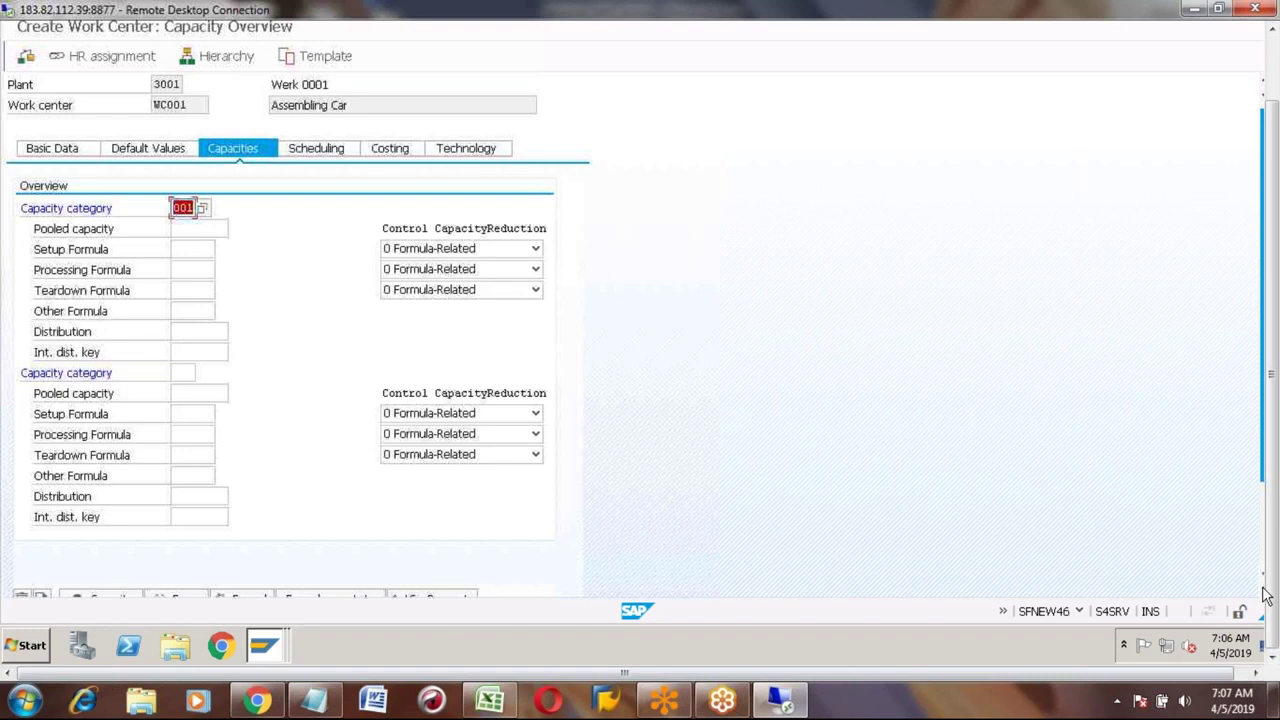
pyautogui.click(1263, 594)
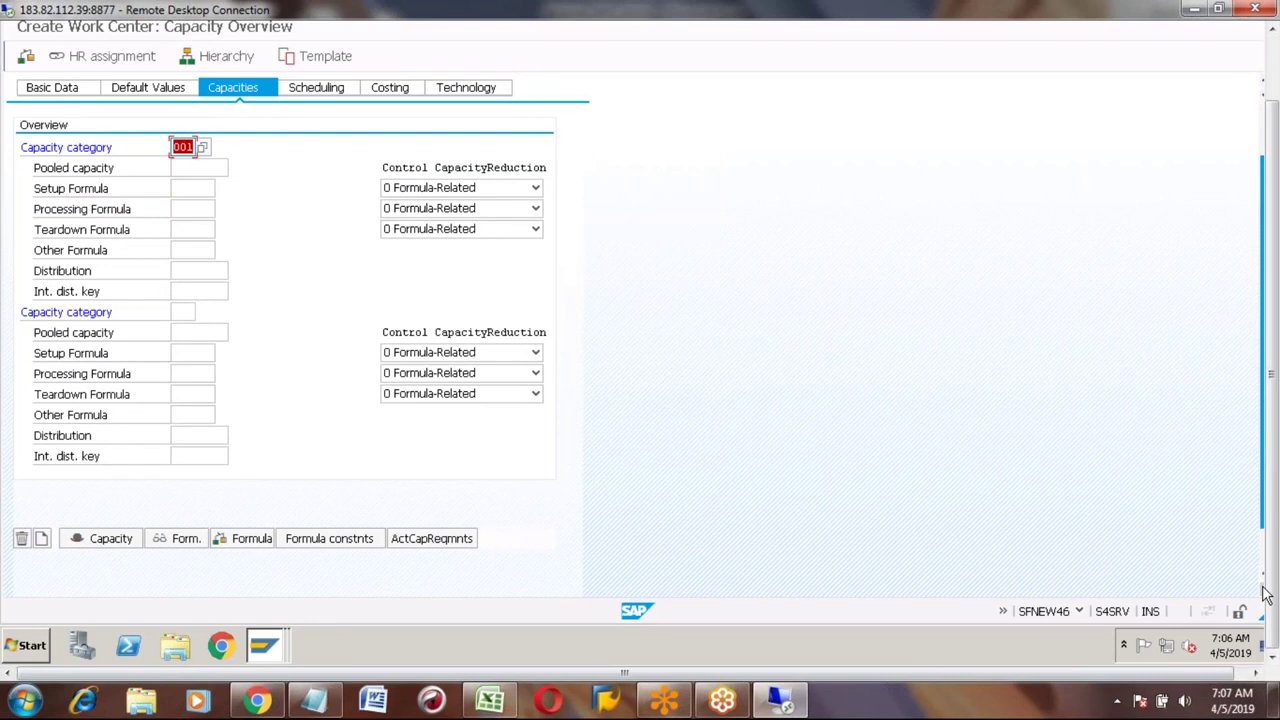
pyautogui.click(1263, 594)
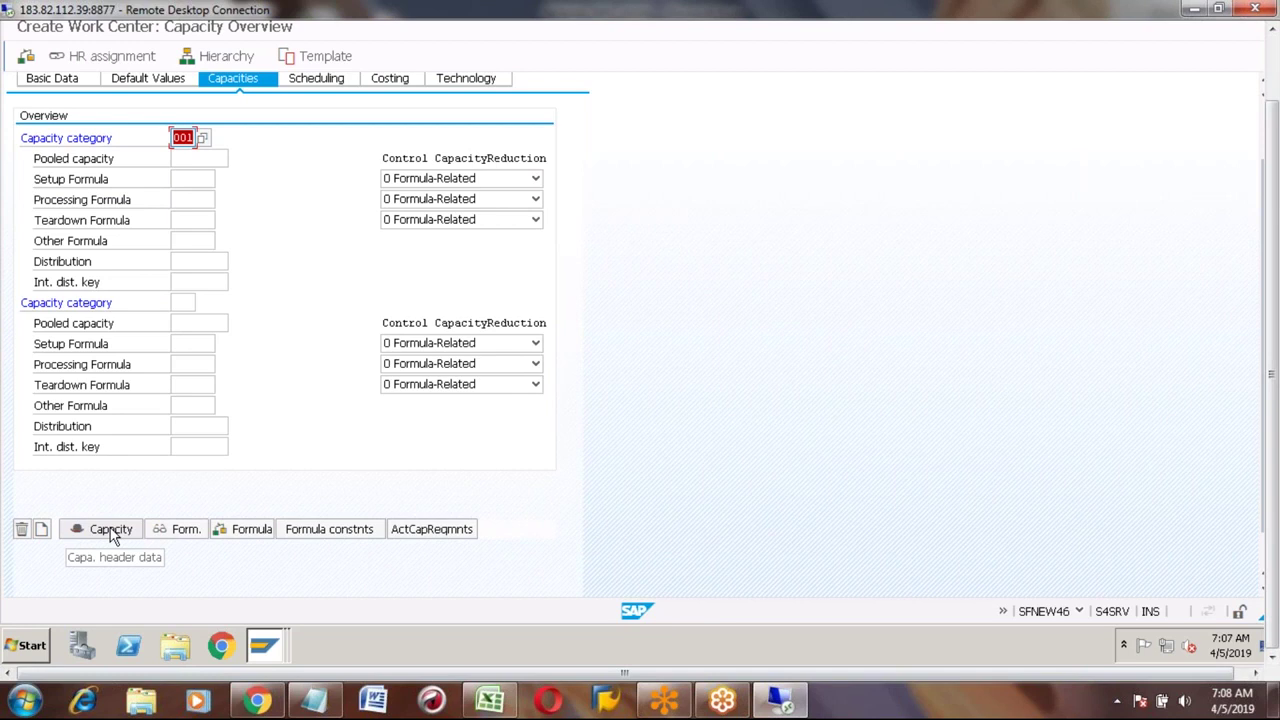
pyautogui.click(111, 530)
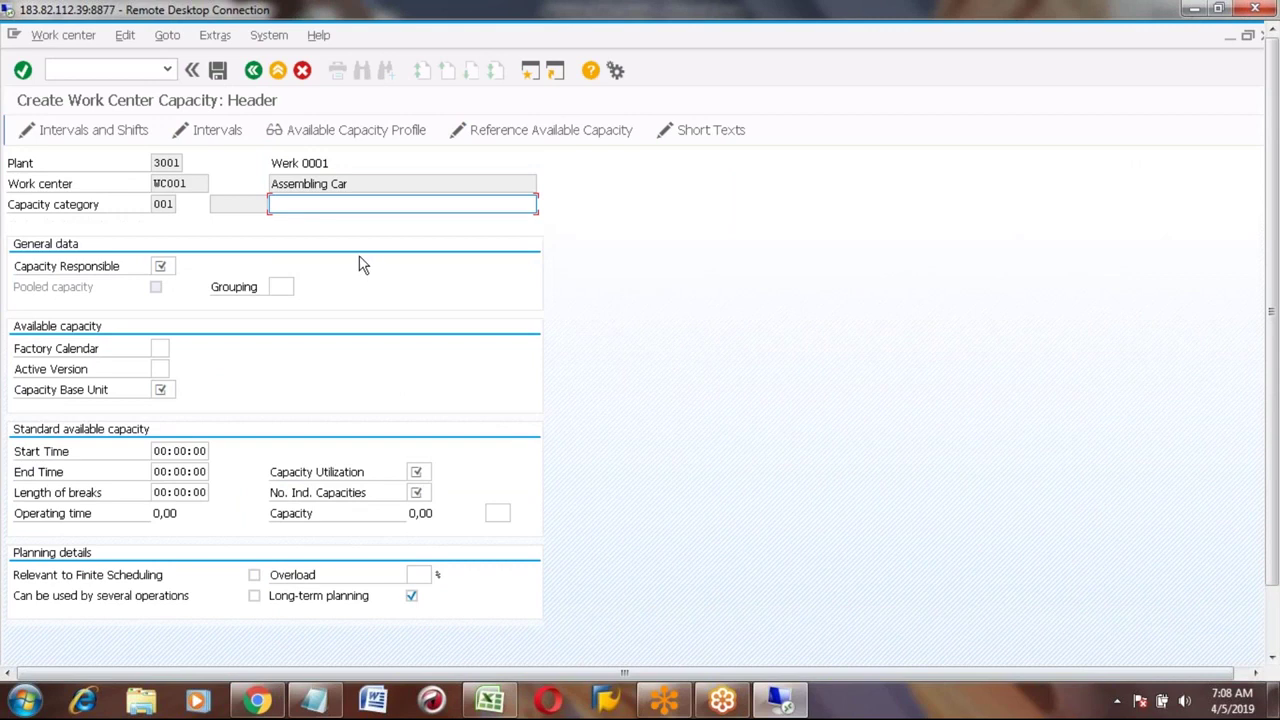
# Describe the capacity as "Capacity of Machine" and set the capacity responsible to 001.
pyautogui.click(277, 203)
pyautogui.write('cap')
pyautogui.press('BackSpace')
pyautogui.press('BackSpace')
pyautogui.press('BackSpace')
pyautogui.write('C')
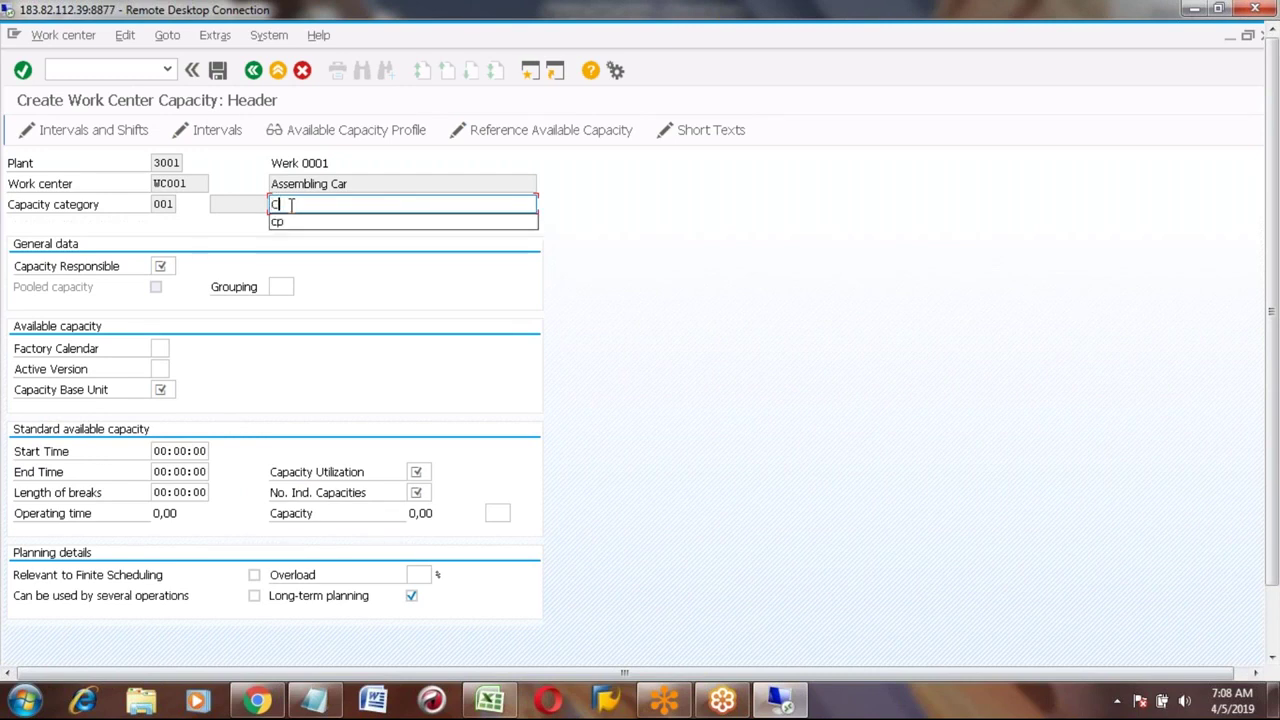
pyautogui.write('apacity')
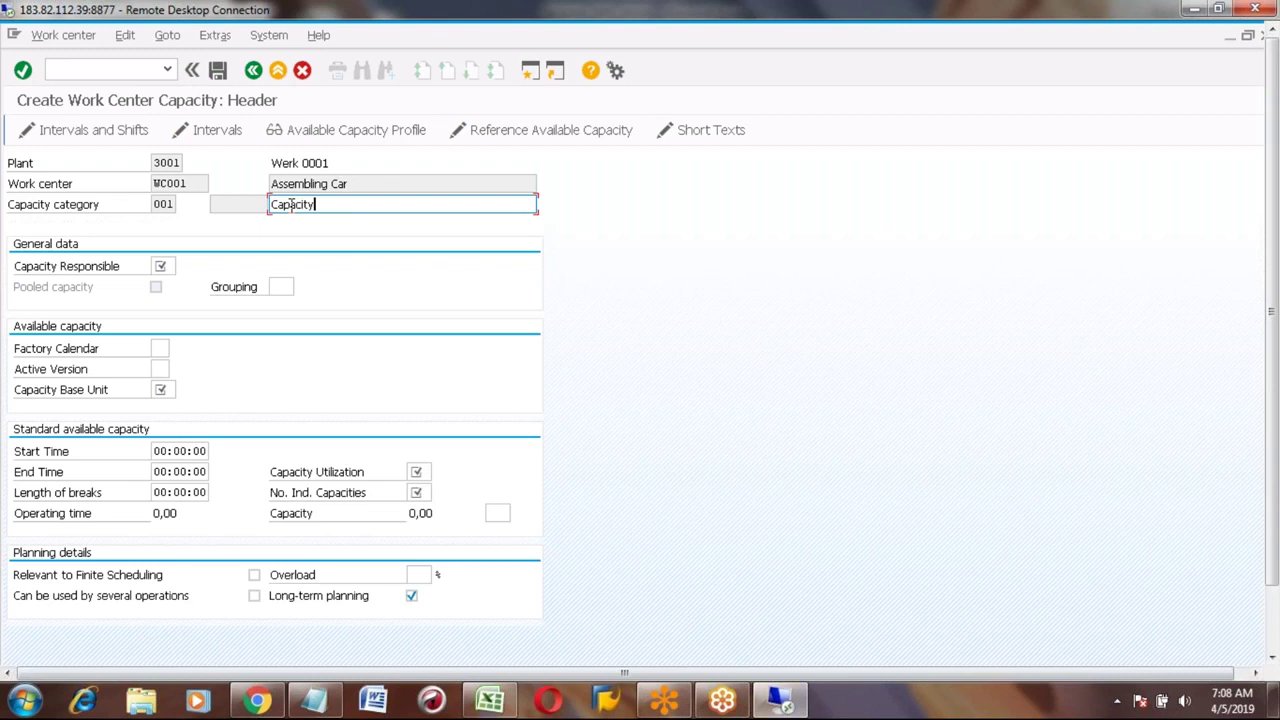
pyautogui.write(' of Machine')
pyautogui.click(162, 267)
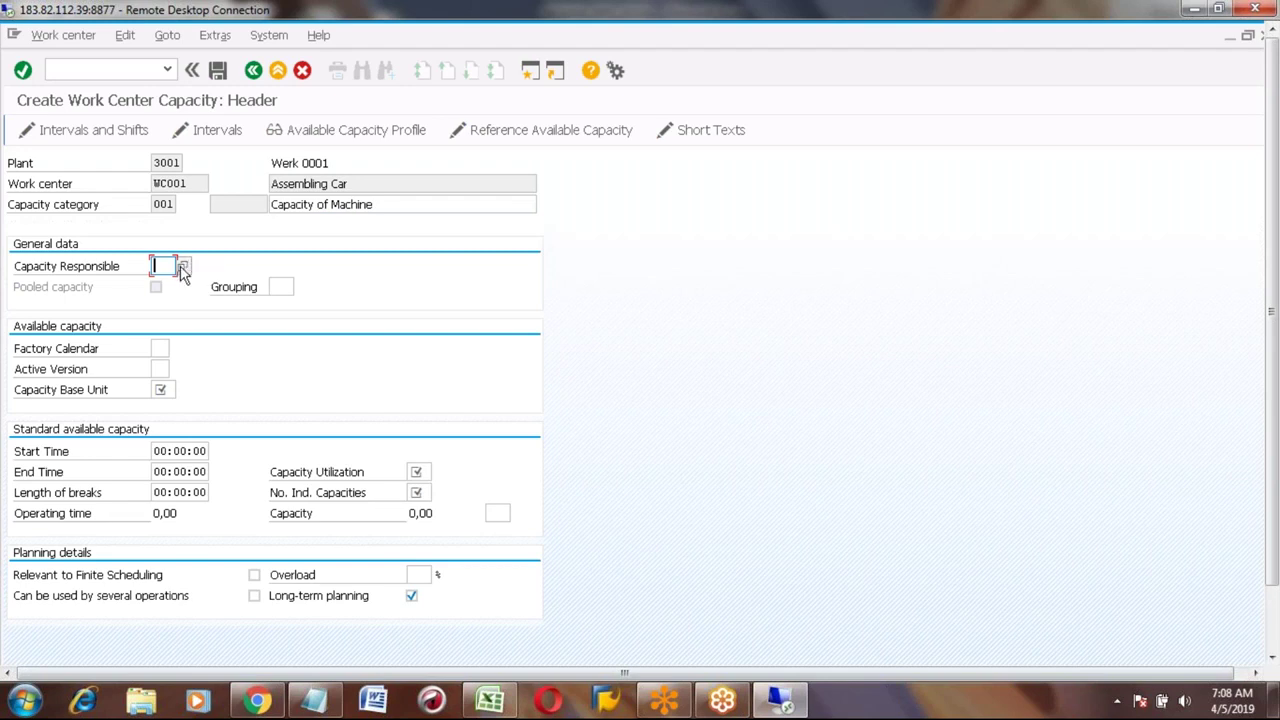
pyautogui.click(183, 267)
# Set the capacity base unit to HR and the standard available times to 06:00:00 through 18:00:00 with 02:00:00 of breaks.
pyautogui.click(160, 349)
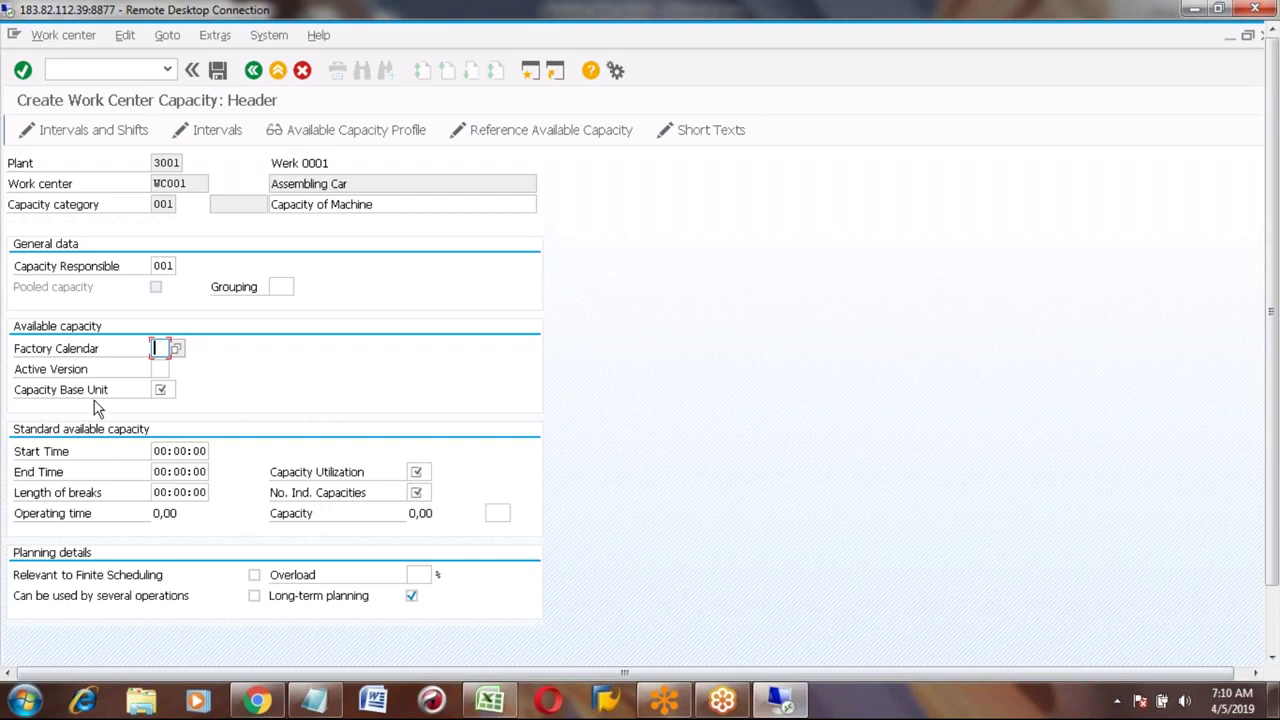
pyautogui.click(168, 451)
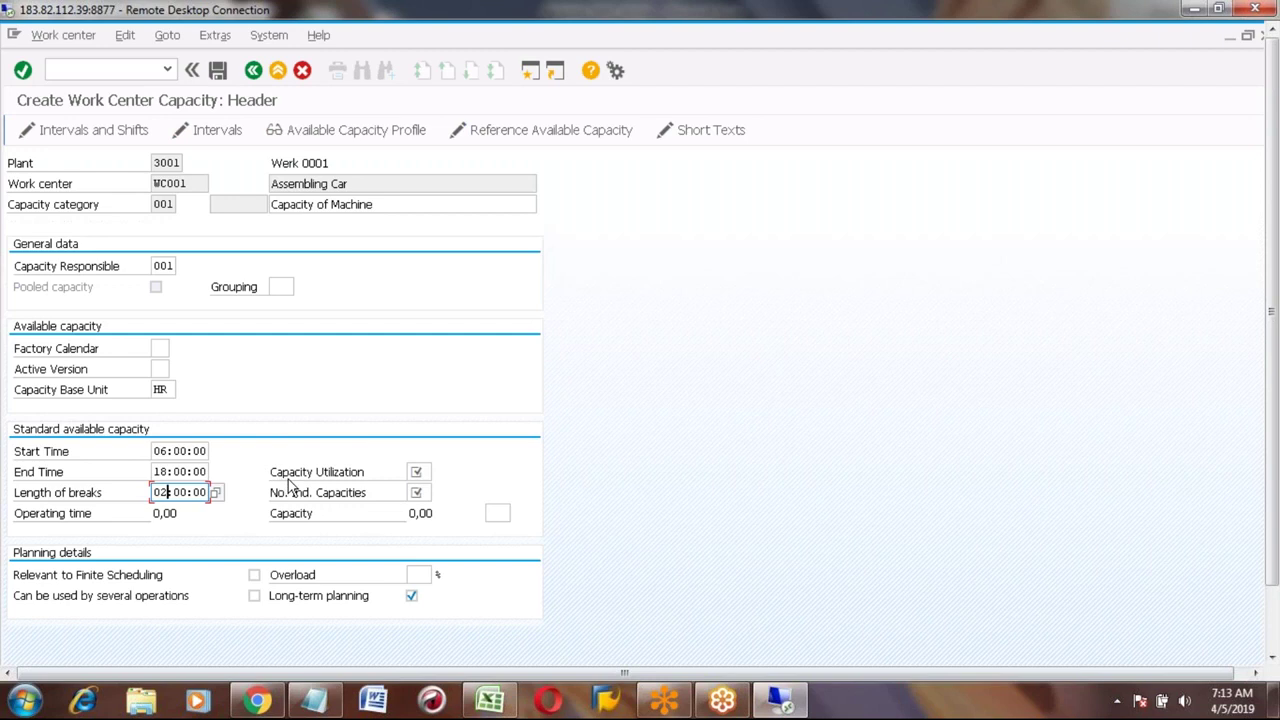
# Set the capacity utilization to 80 and the number of individual capacities to 1.
pyautogui.click(418, 472)
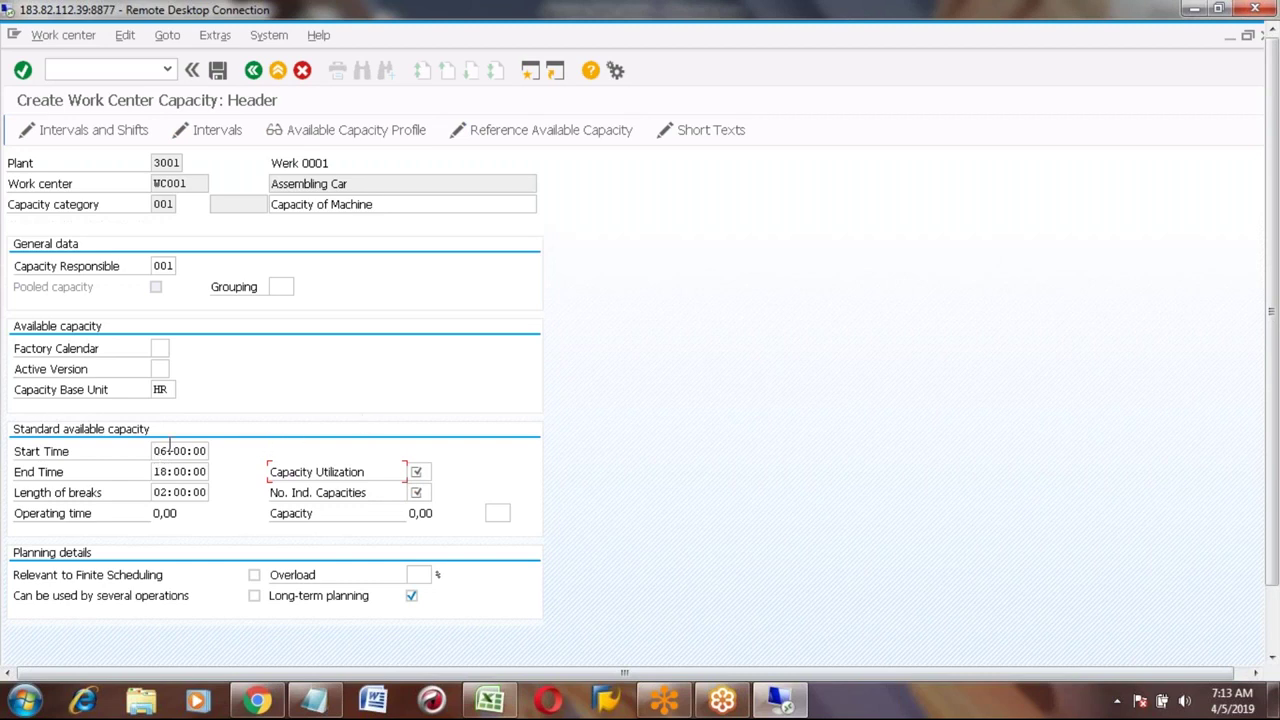
pyautogui.press('Down')
pyautogui.click(420, 472)
pyautogui.write('80')
pyautogui.click(414, 492)
pyautogui.write('1')
# Change the end time to 22:00:00 and the capacity utilization to 100.
pyautogui.click(168, 475)
pyautogui.press('BackSpace')
pyautogui.press('BackSpace')
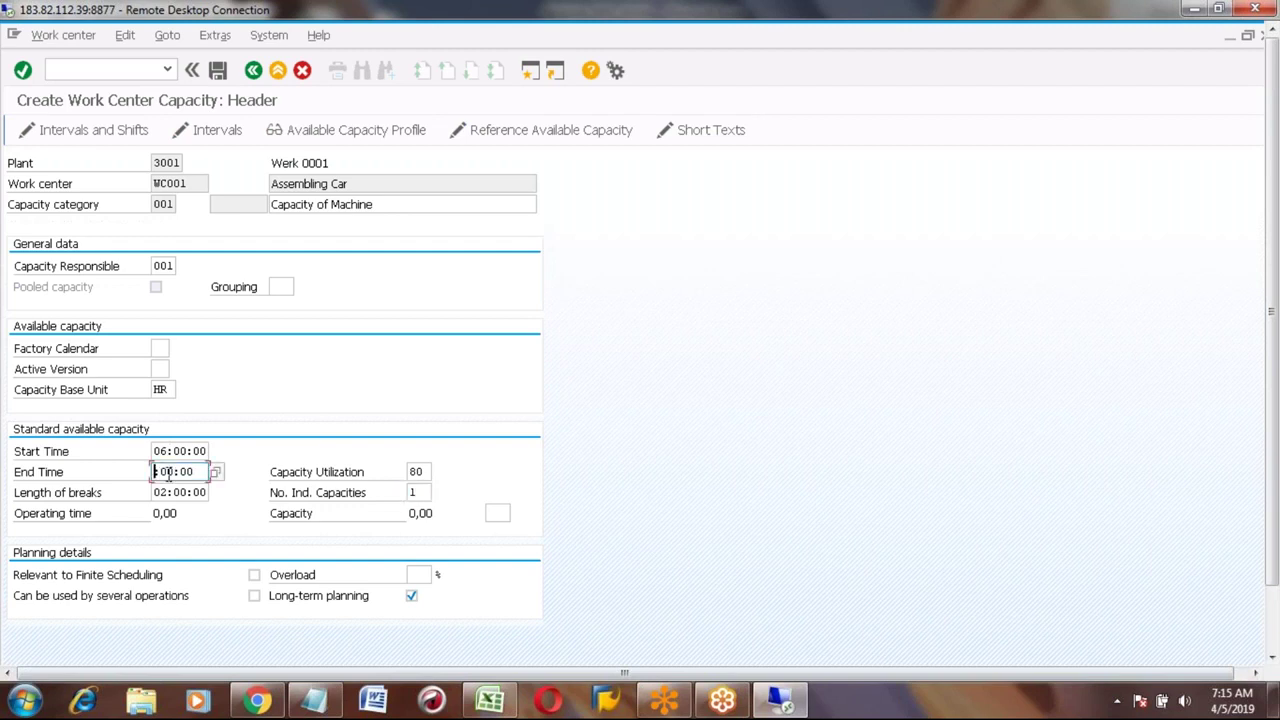
pyautogui.write('22')
pyautogui.click(424, 472)
pyautogui.press('BackSpace')
pyautogui.press('BackSpace')
pyautogui.write('100')
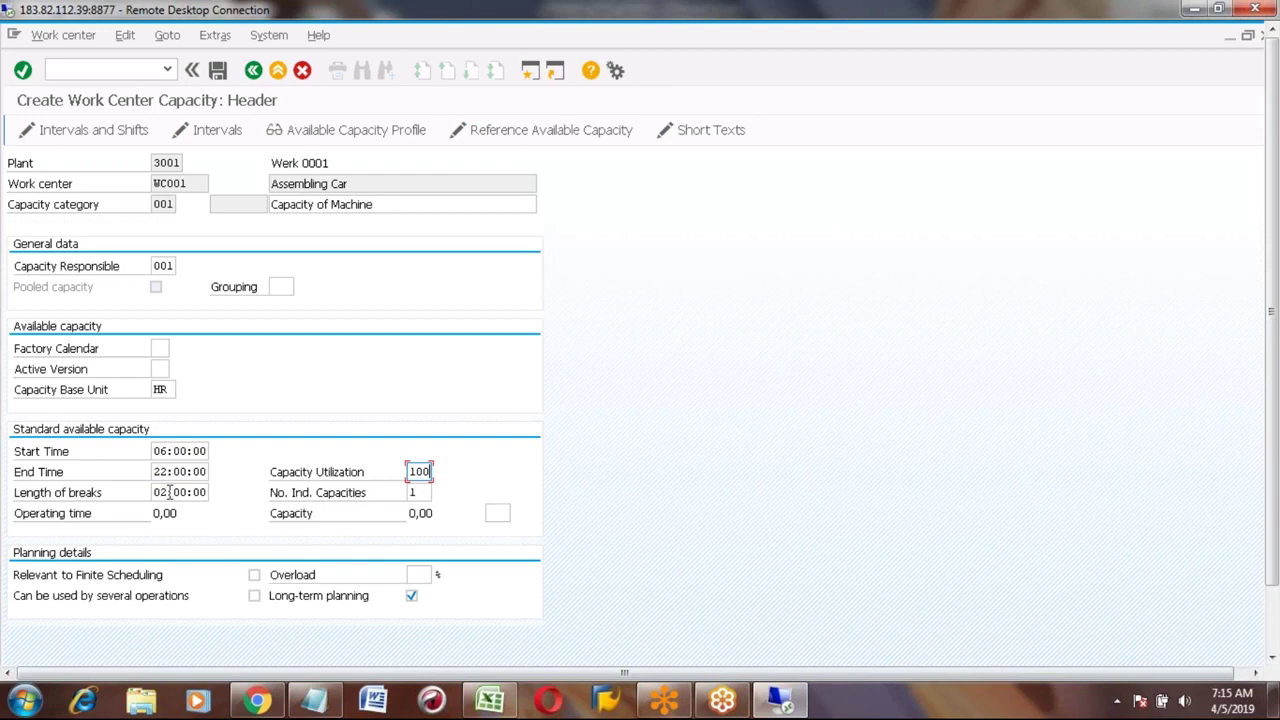
pyautogui.click(168, 492)
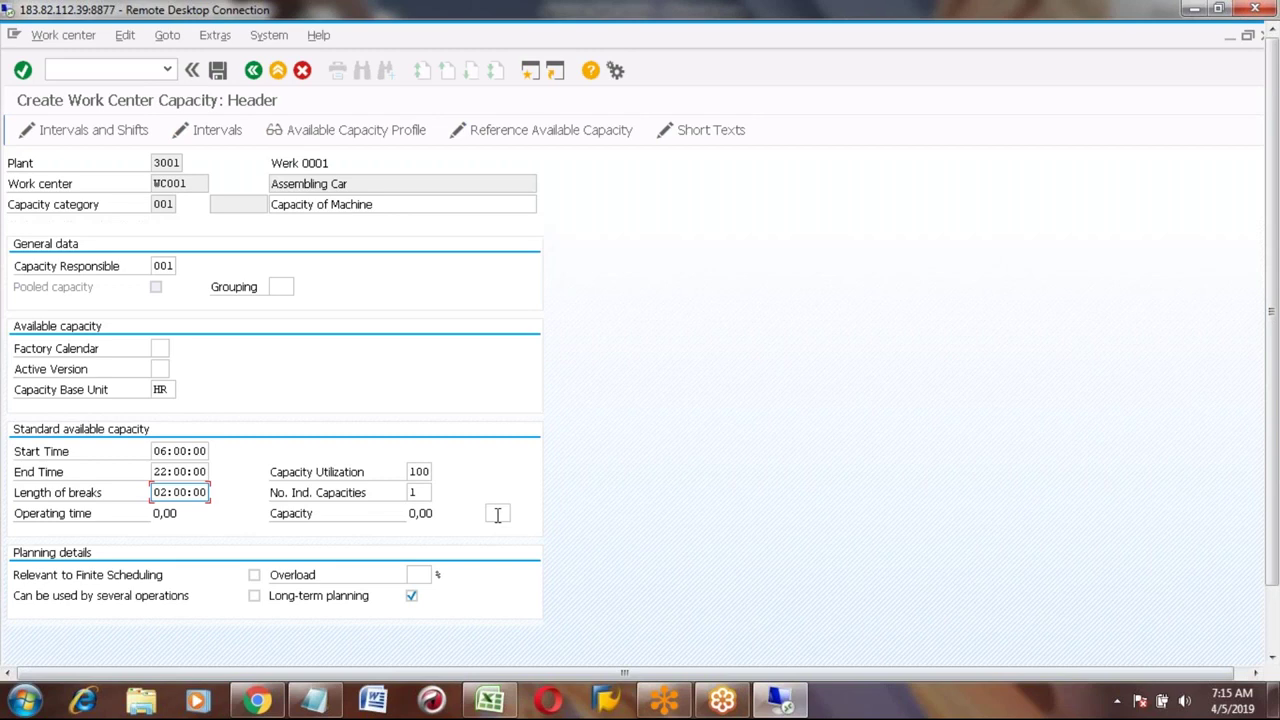
# Calculate the machine capacity, and recalculate it with the number of individual capacities set to 2.
pyautogui.press('Return')
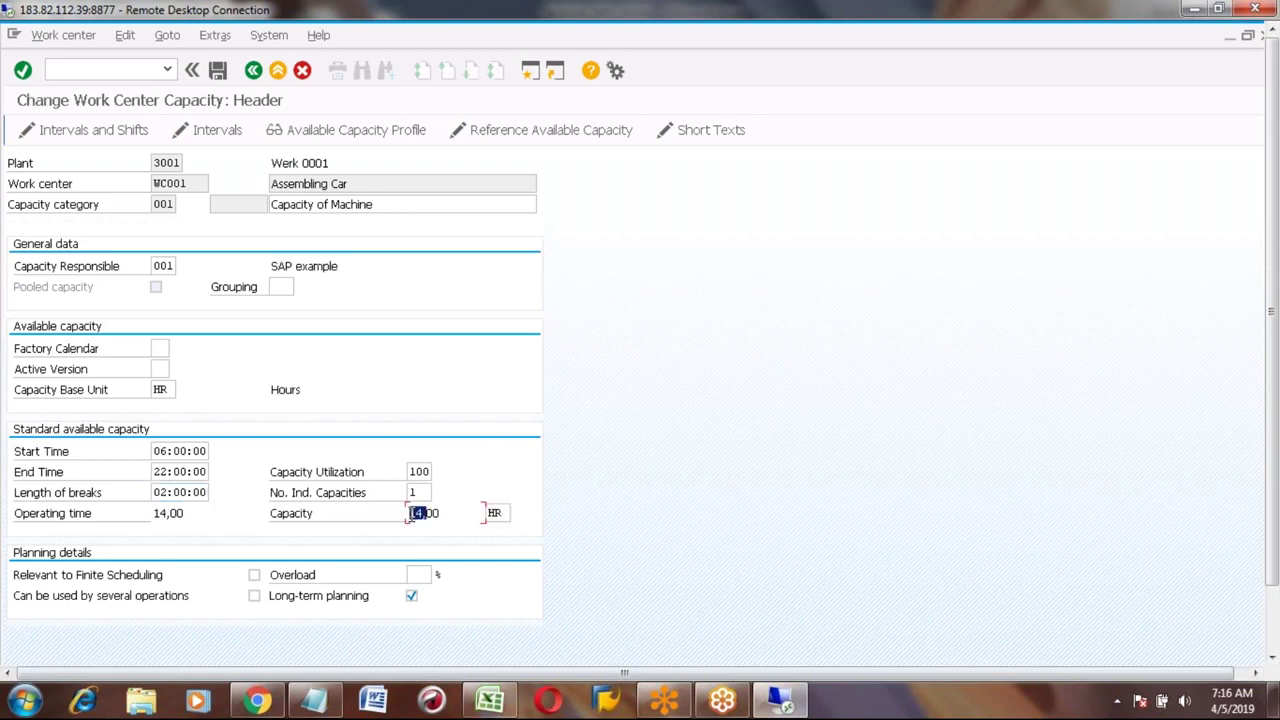
pyautogui.click(169, 452)
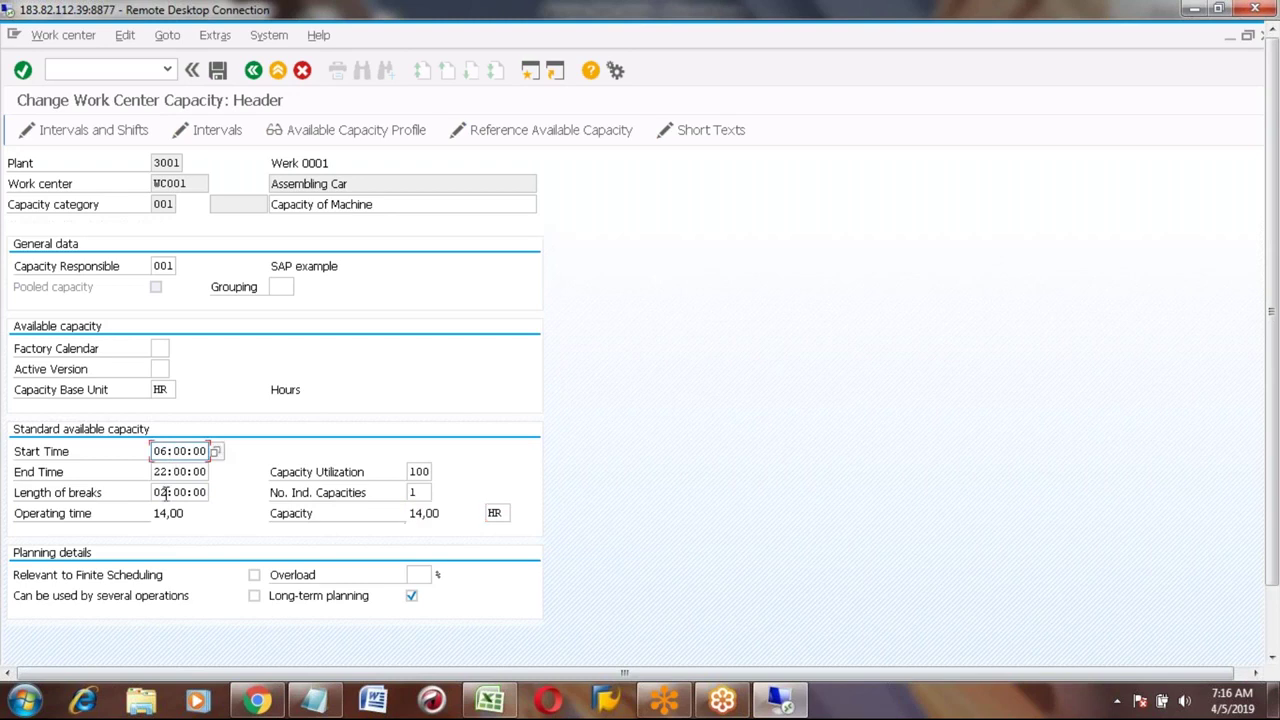
pyautogui.click(422, 492)
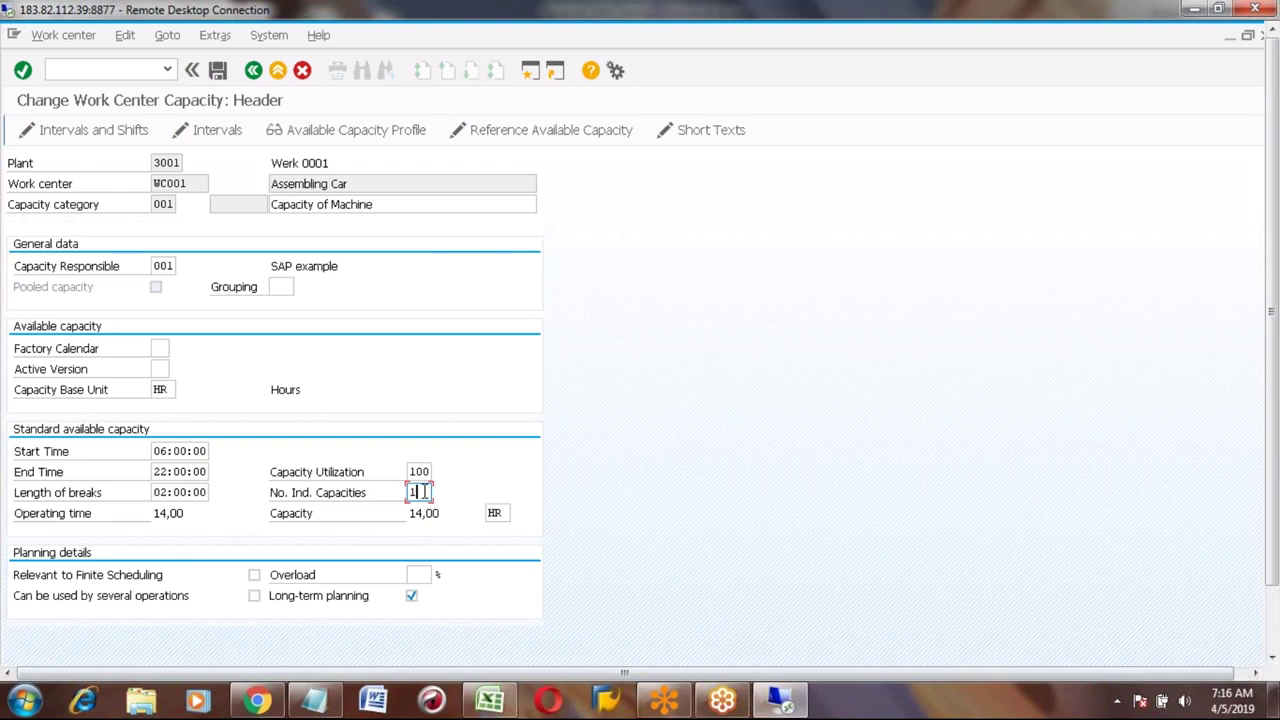
pyautogui.press('BackSpace')
pyautogui.write('2')
pyautogui.press('Return')
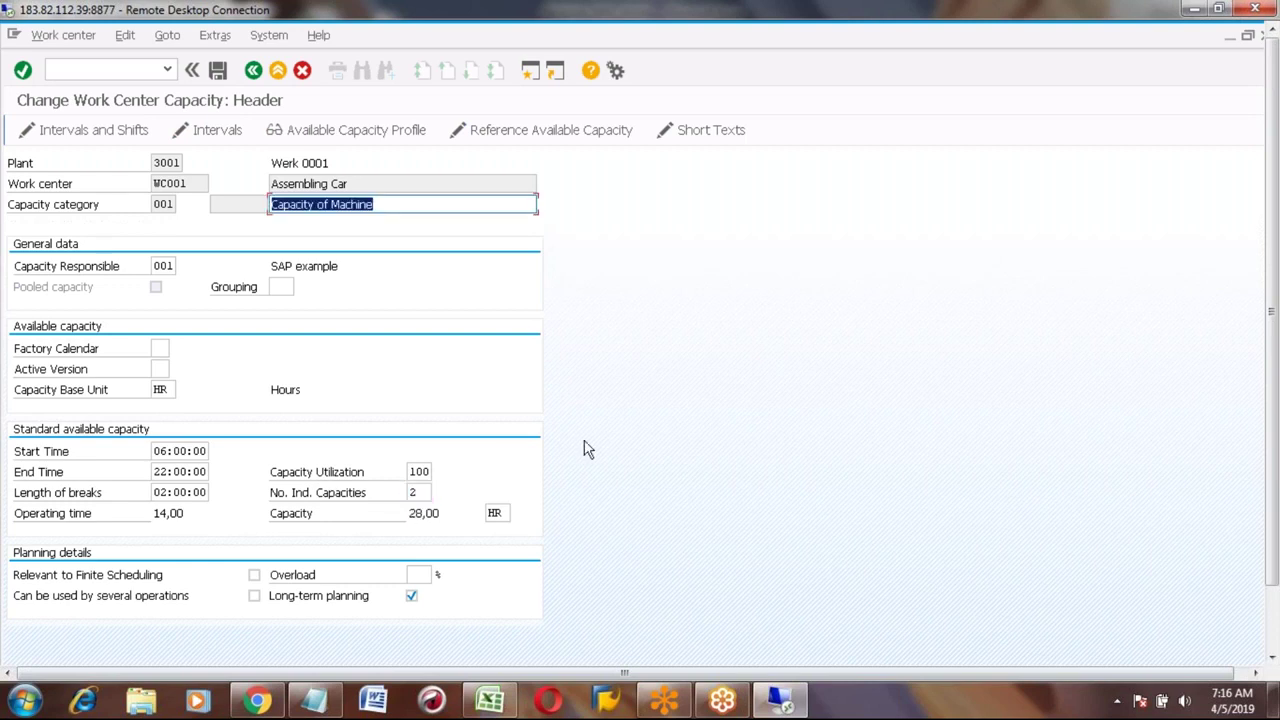
# Set the number of individual capacities back to 1 and recalculate the capacity.
pyautogui.click(421, 494)
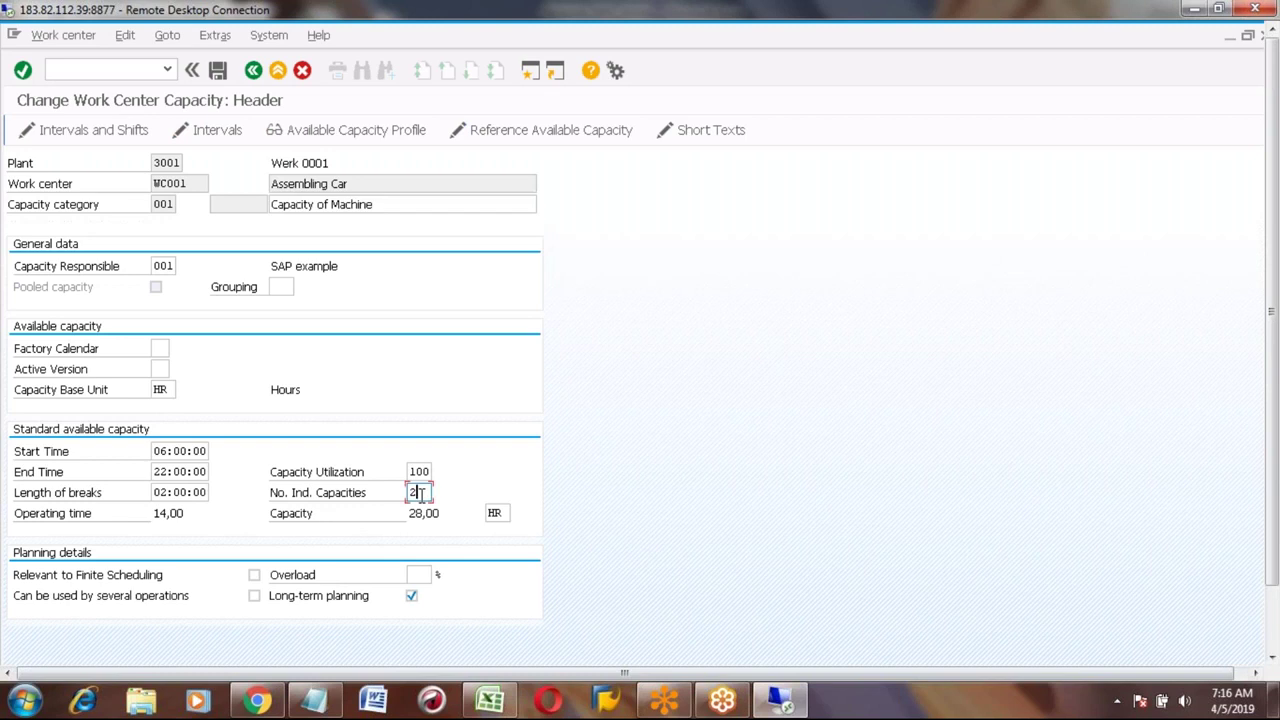
pyautogui.press('BackSpace')
pyautogui.write('1')
pyautogui.press('Return')
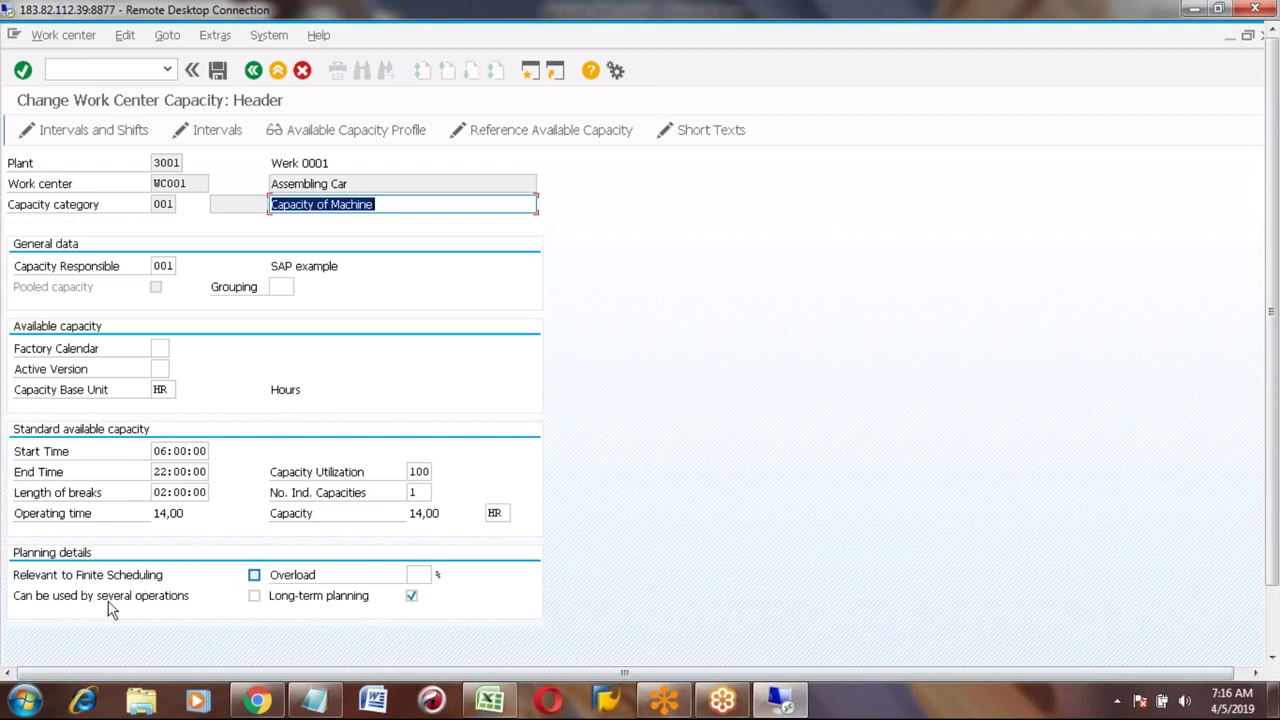
# Mark the capacity as relevant to finite scheduling and usable by several operations, leave overload blank, and return to the capacity overview.
pyautogui.click(255, 577)
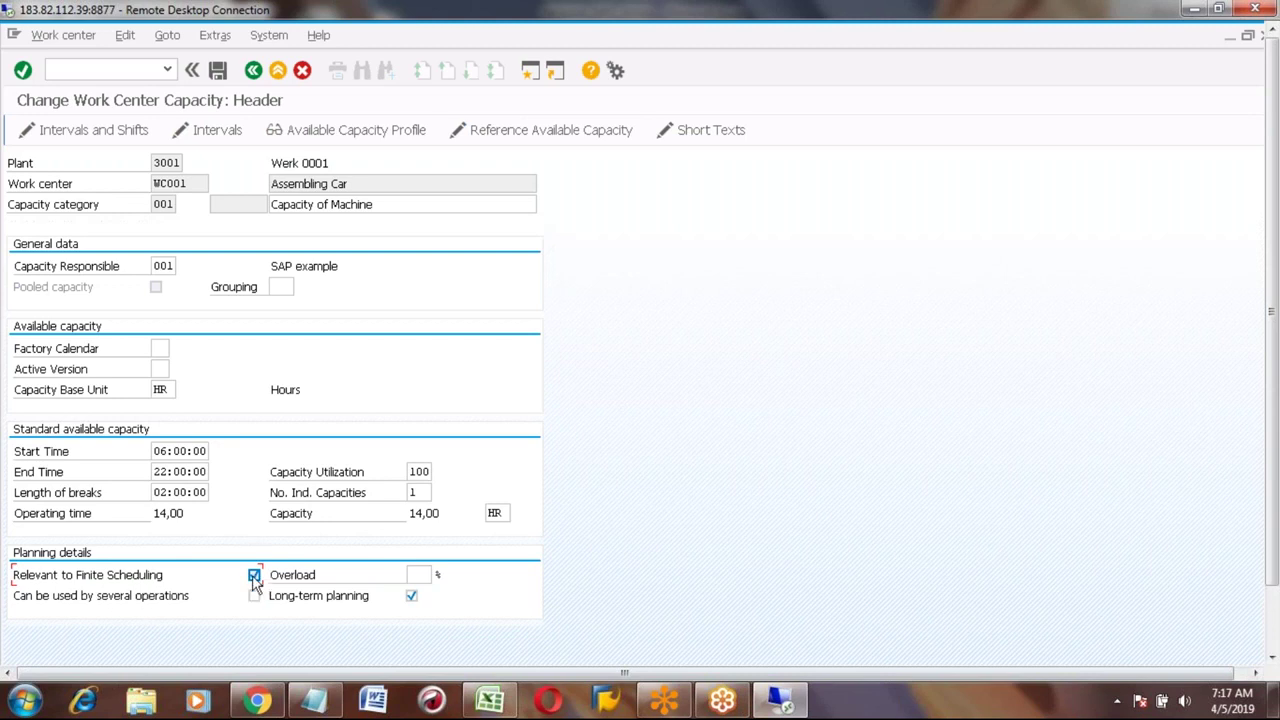
pyautogui.click(417, 576)
pyautogui.write('10')
pyautogui.press('BackSpace')
pyautogui.press('BackSpace')
pyautogui.click(256, 598)
pyautogui.click(256, 598)
pyautogui.hotkey('alt', 'Tab')
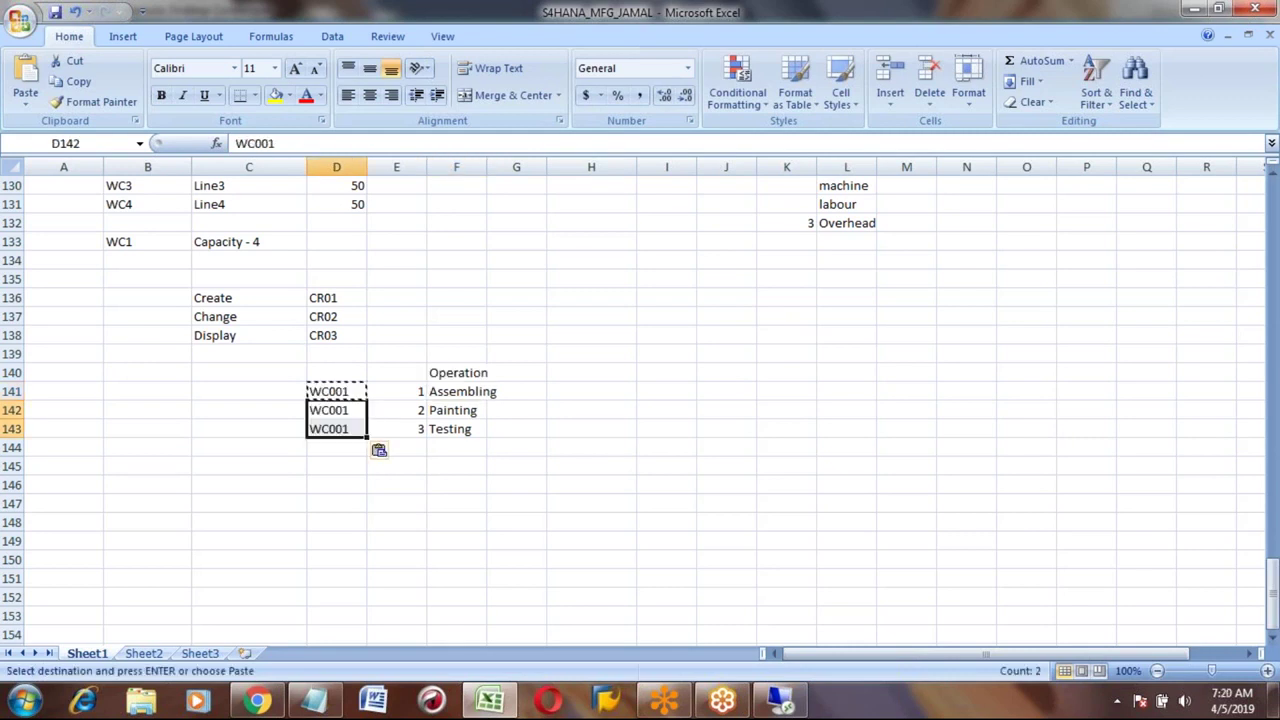
pyautogui.hotkey('alt', 'Tab')
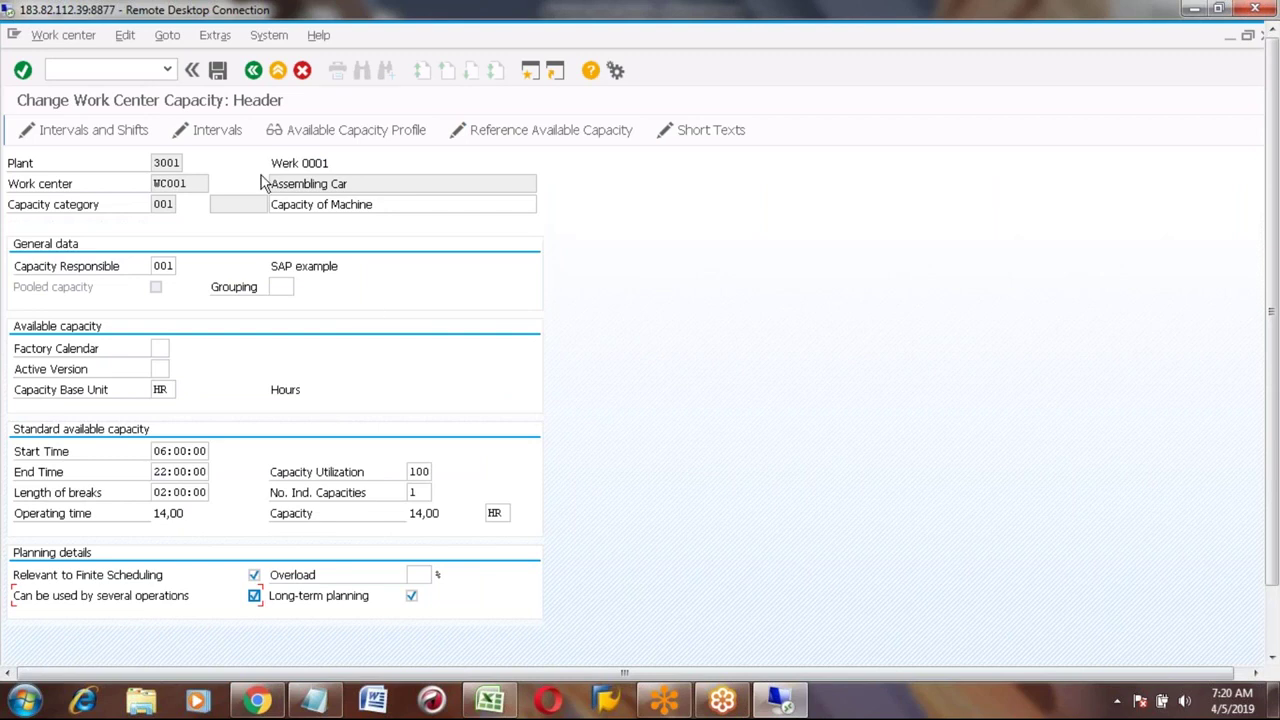
pyautogui.click(254, 71)
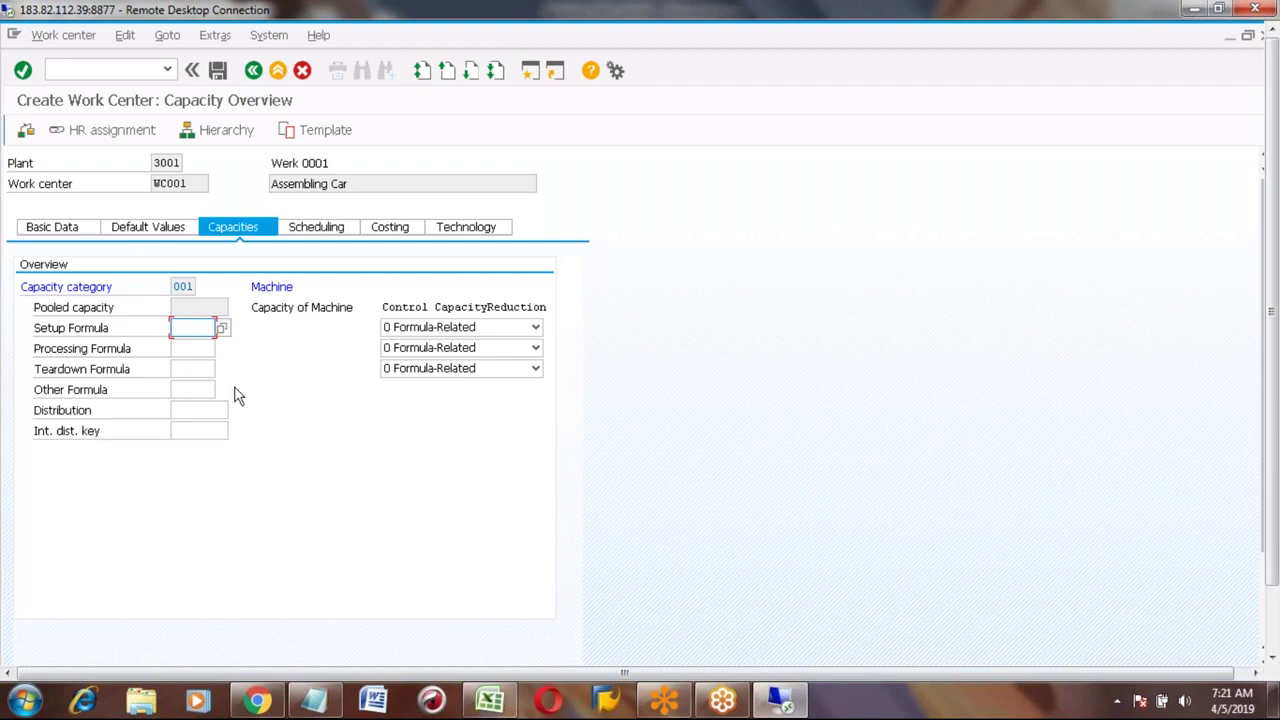
pyautogui.click(186, 347)
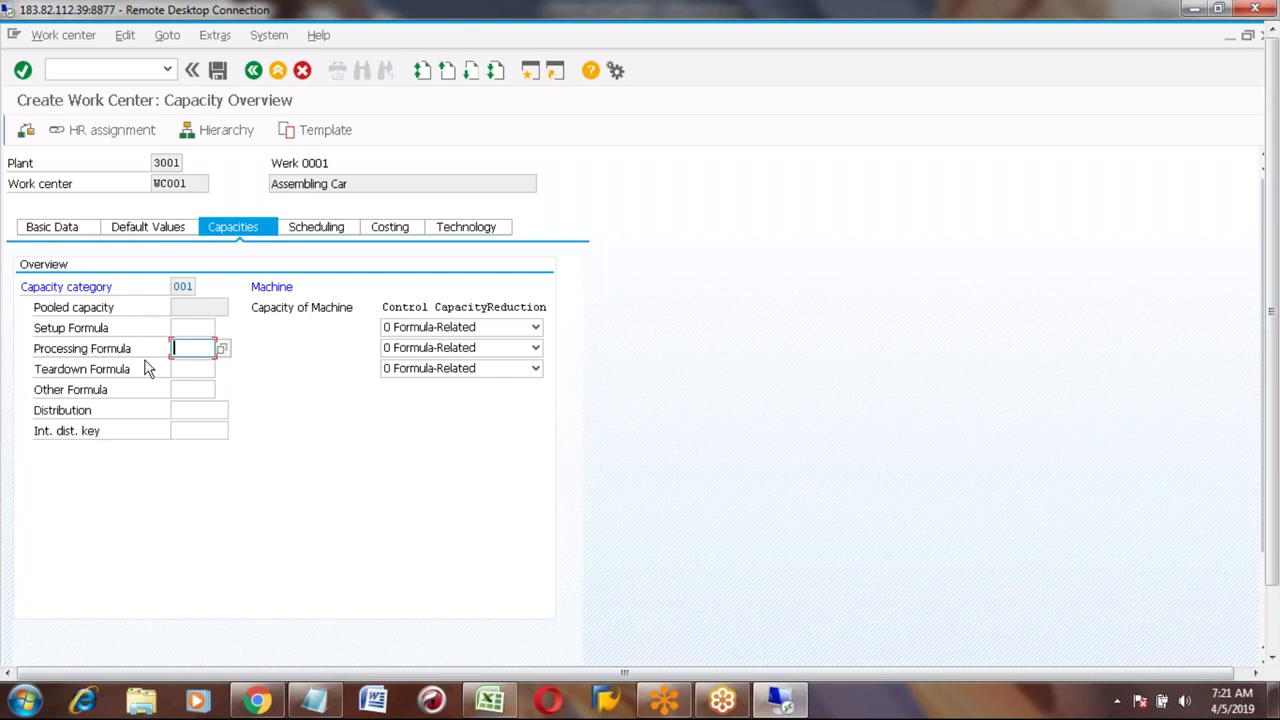
# Switch to the Excel workbook and enter "1 CAR" in D147 and "10 HR" in E147.
pyautogui.click(490, 703)
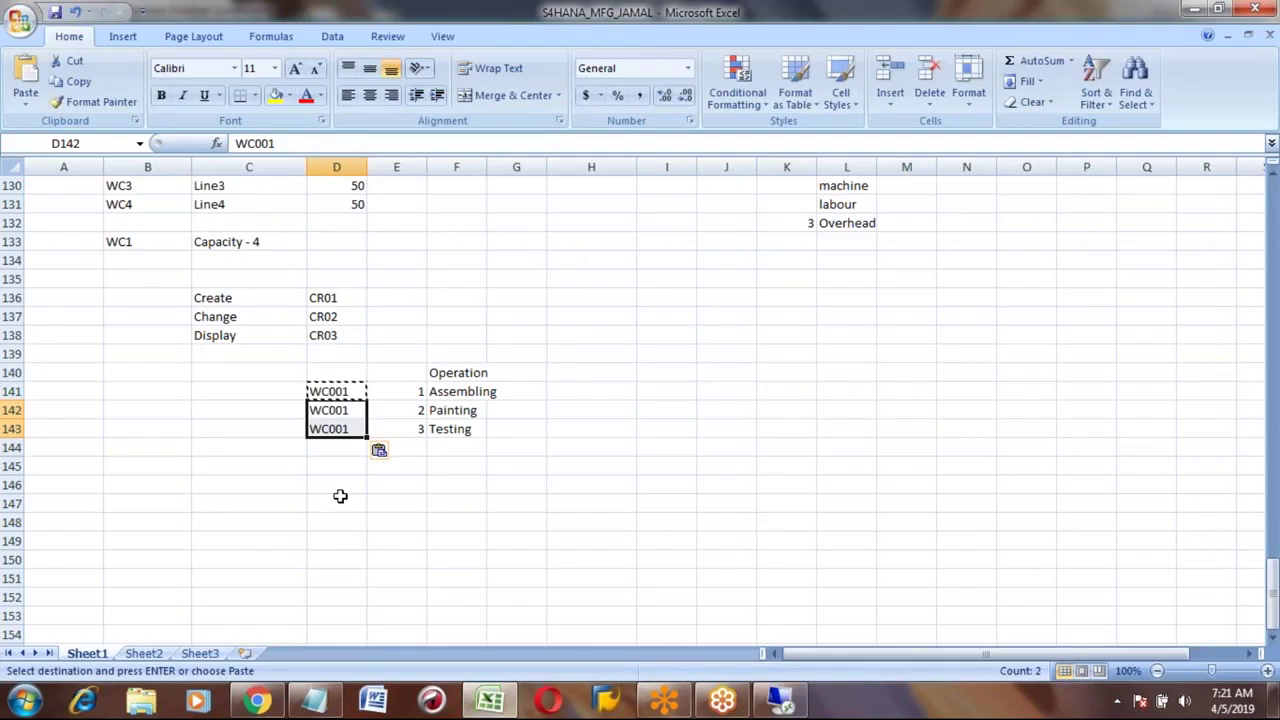
pyautogui.click(340, 496)
pyautogui.write('1 CAR')
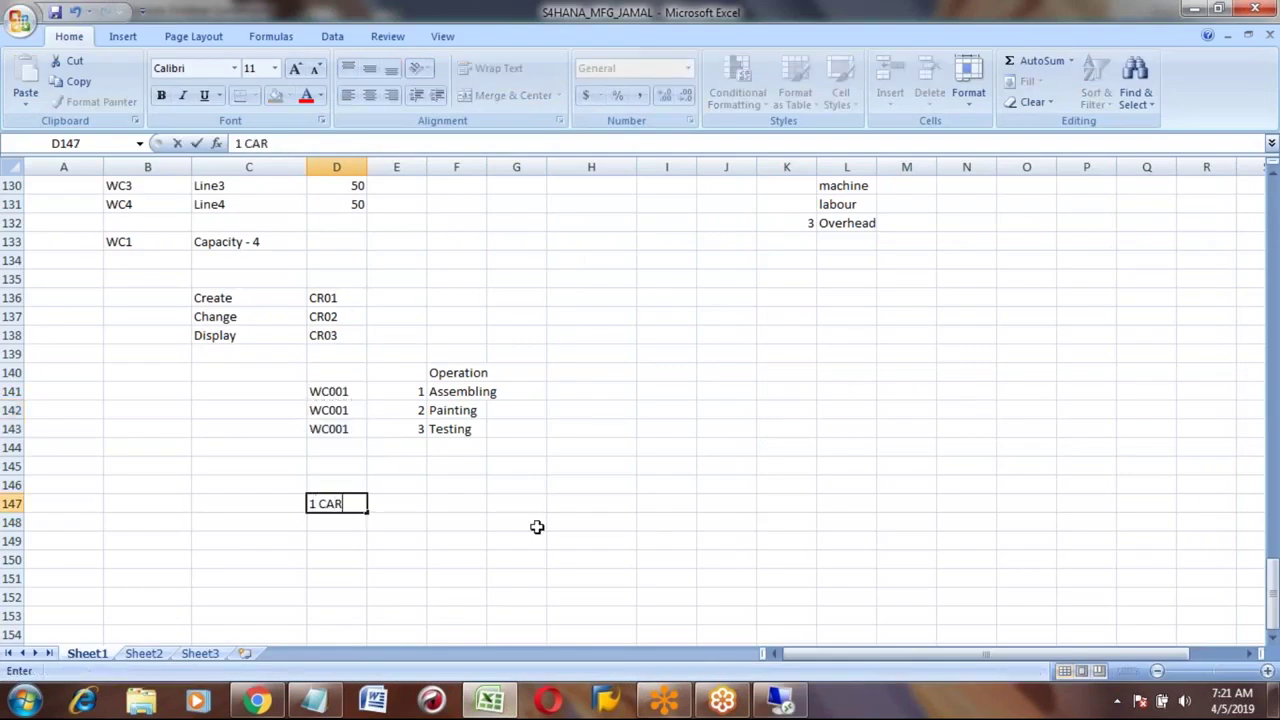
pyautogui.hotkey('ctrl', 'Return')
pyautogui.press('Right')
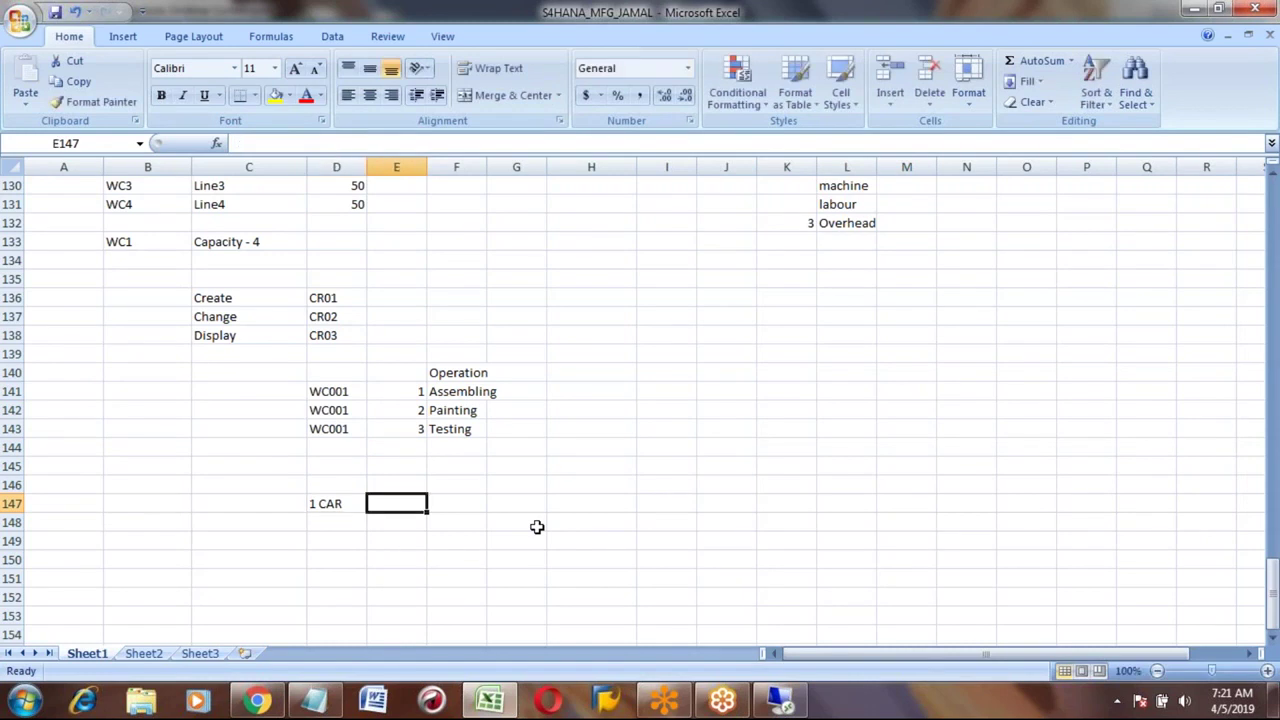
pyautogui.write('10 H')
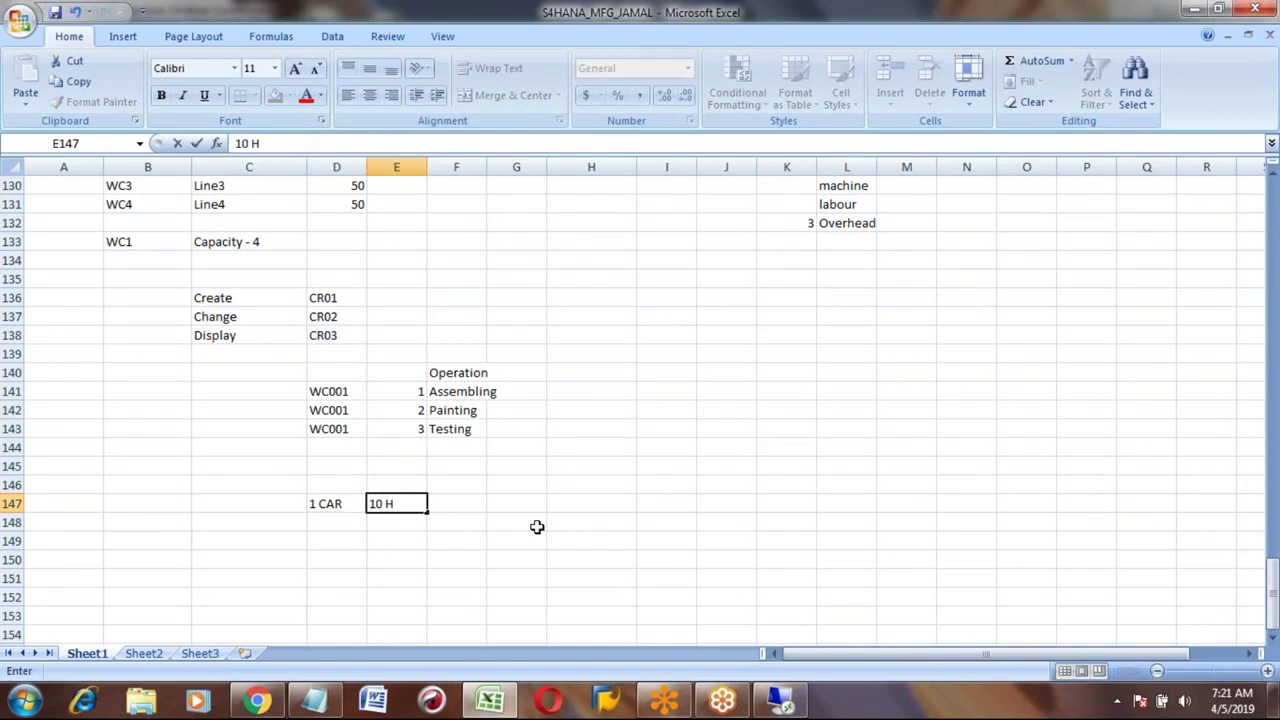
pyautogui.write('R')
pyautogui.press('Return')
pyautogui.press('Up')
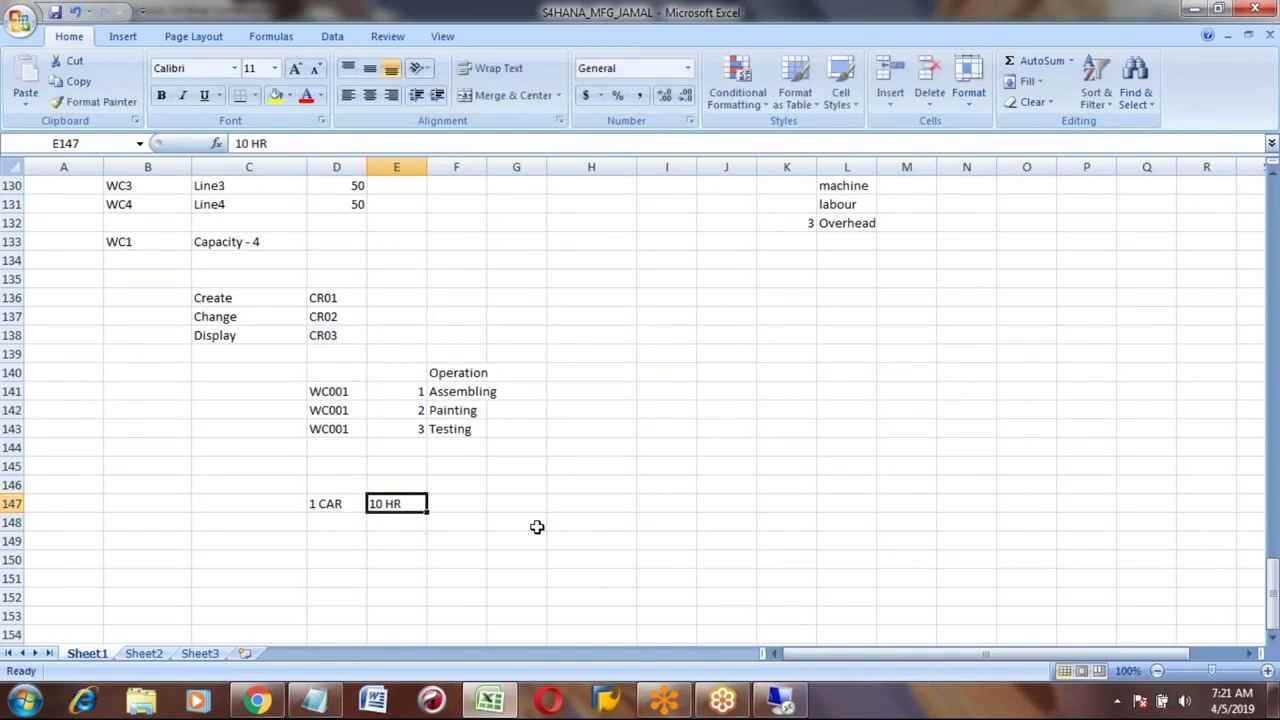
pyautogui.press('Left')
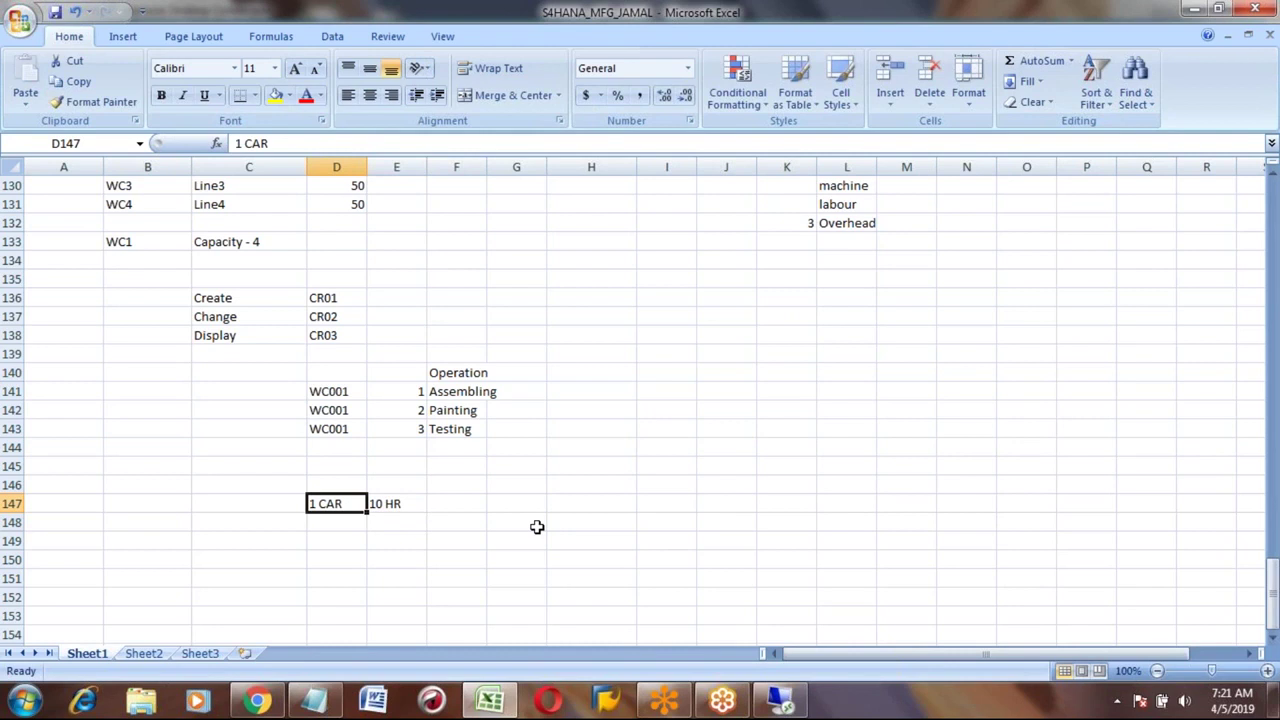
# Enter "5 CAR" in D148 and "50 HR" in E148 below the first car example.
pyautogui.press('Right')
pyautogui.press('Down')
pyautogui.press('Left')
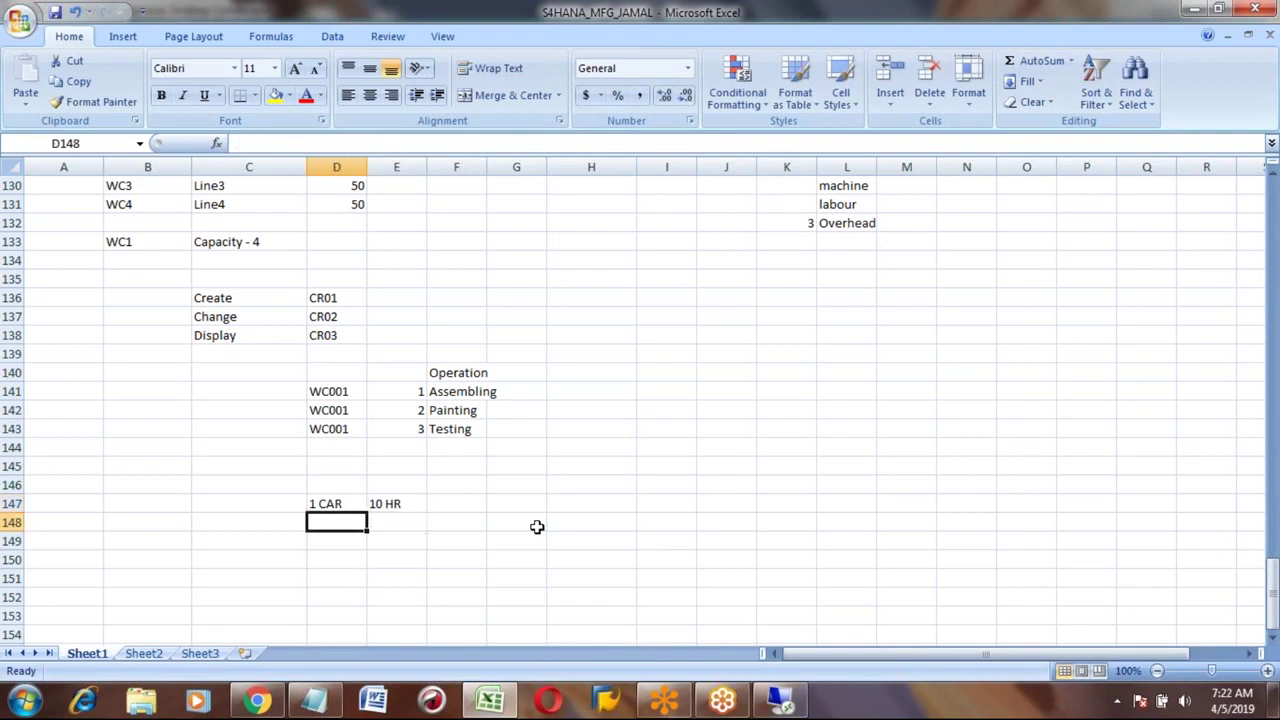
pyautogui.write('5')
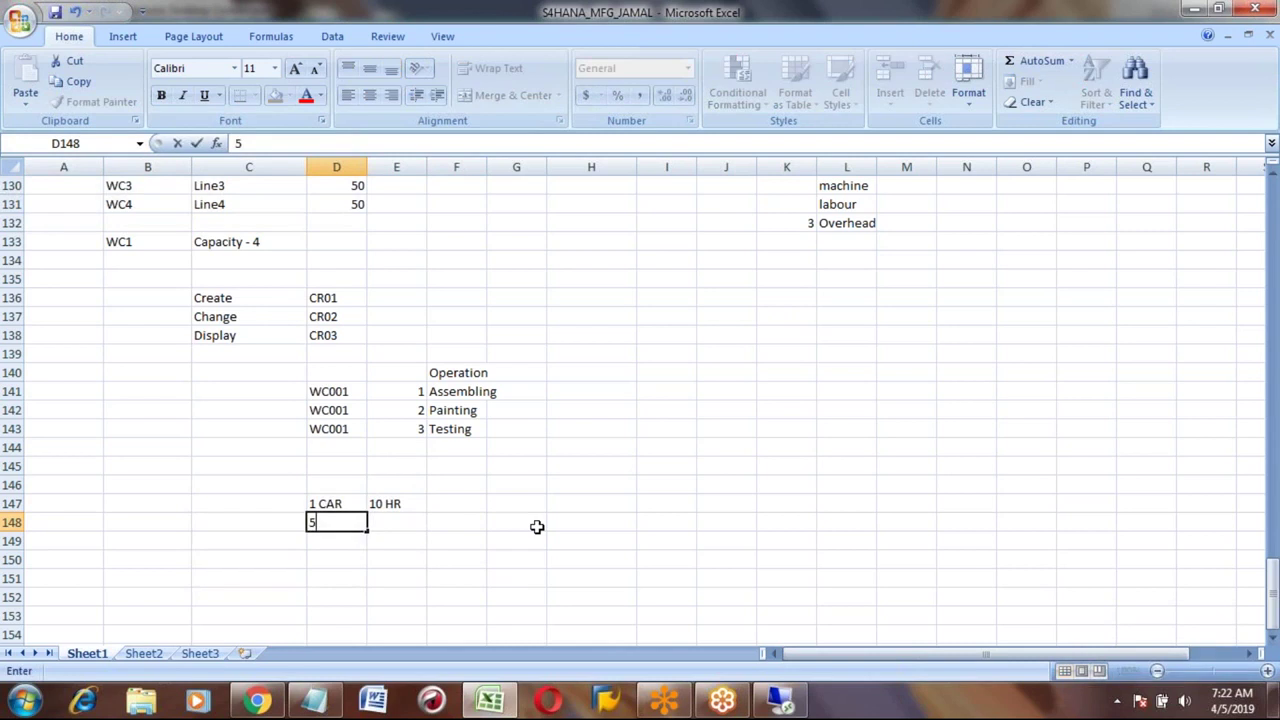
pyautogui.write(' c')
pyautogui.press('BackSpace')
pyautogui.write('CAR')
pyautogui.press('Tab')
pyautogui.write('?')
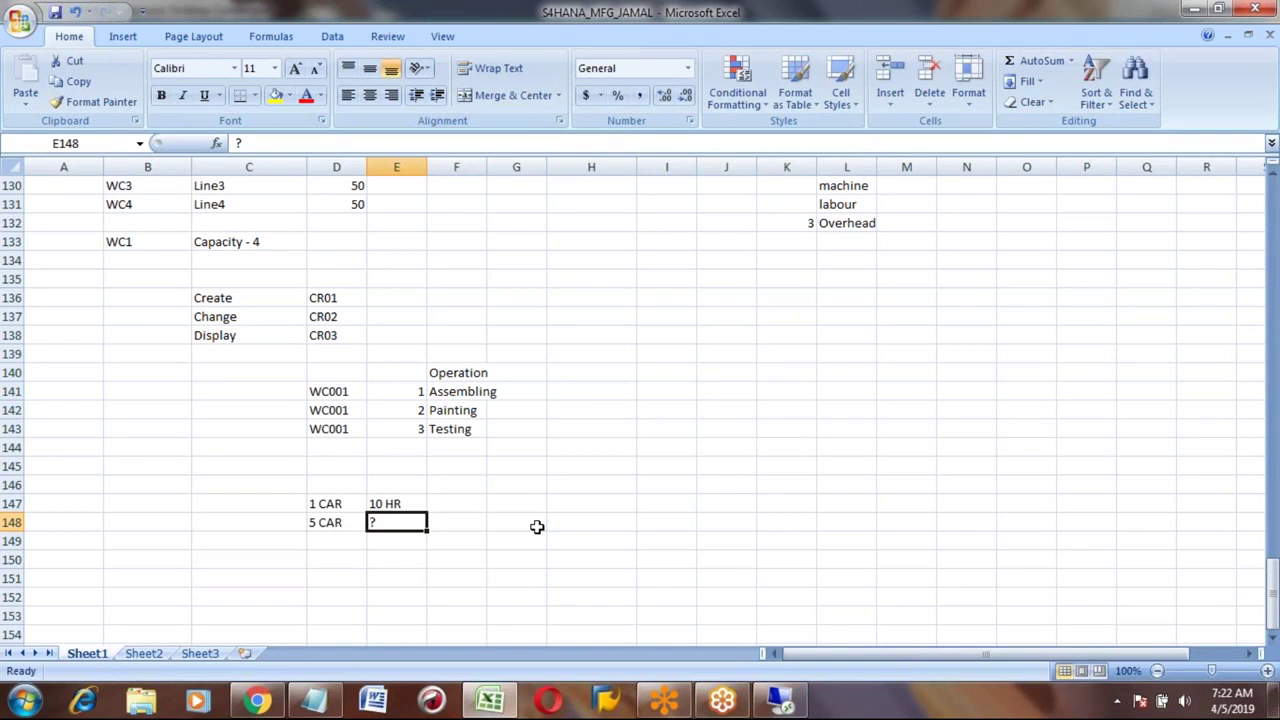
pyautogui.write('50 HR')
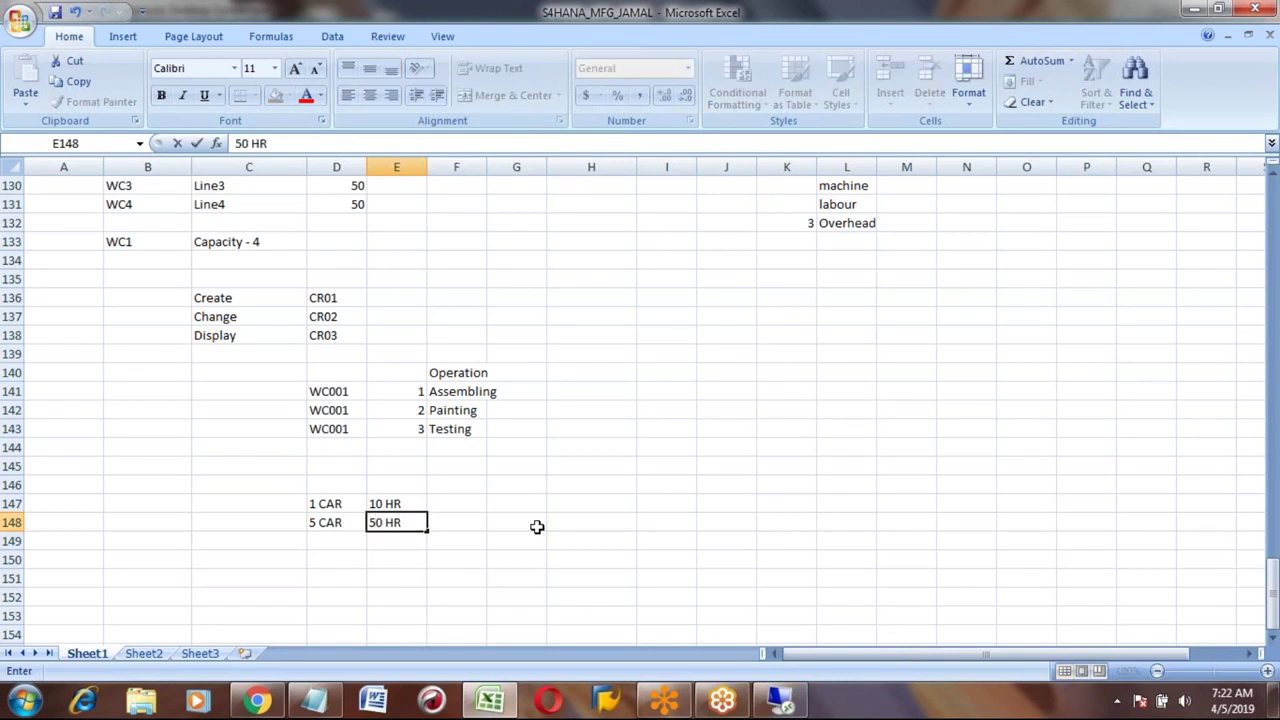
pyautogui.press('Return')
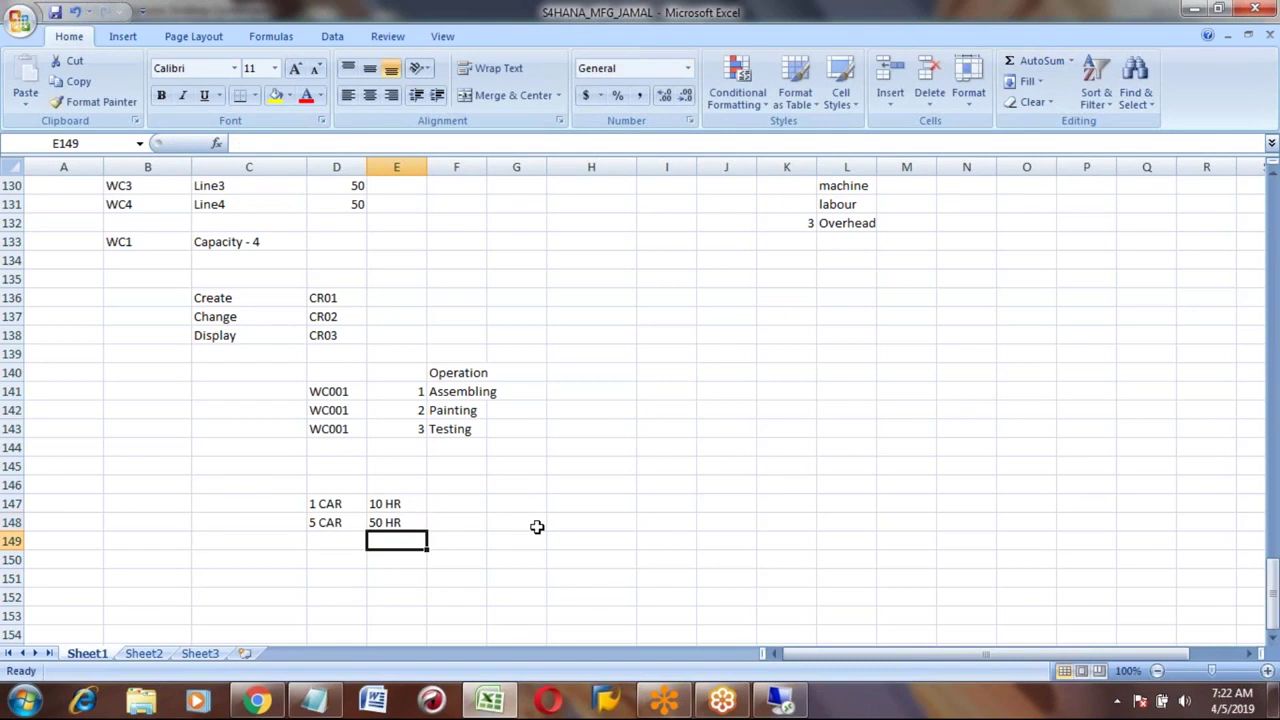
# Enter the calculation =5*10/1 as visible text in F148, beside the 50 HR entry.
pyautogui.press('Right')
pyautogui.press('Up')
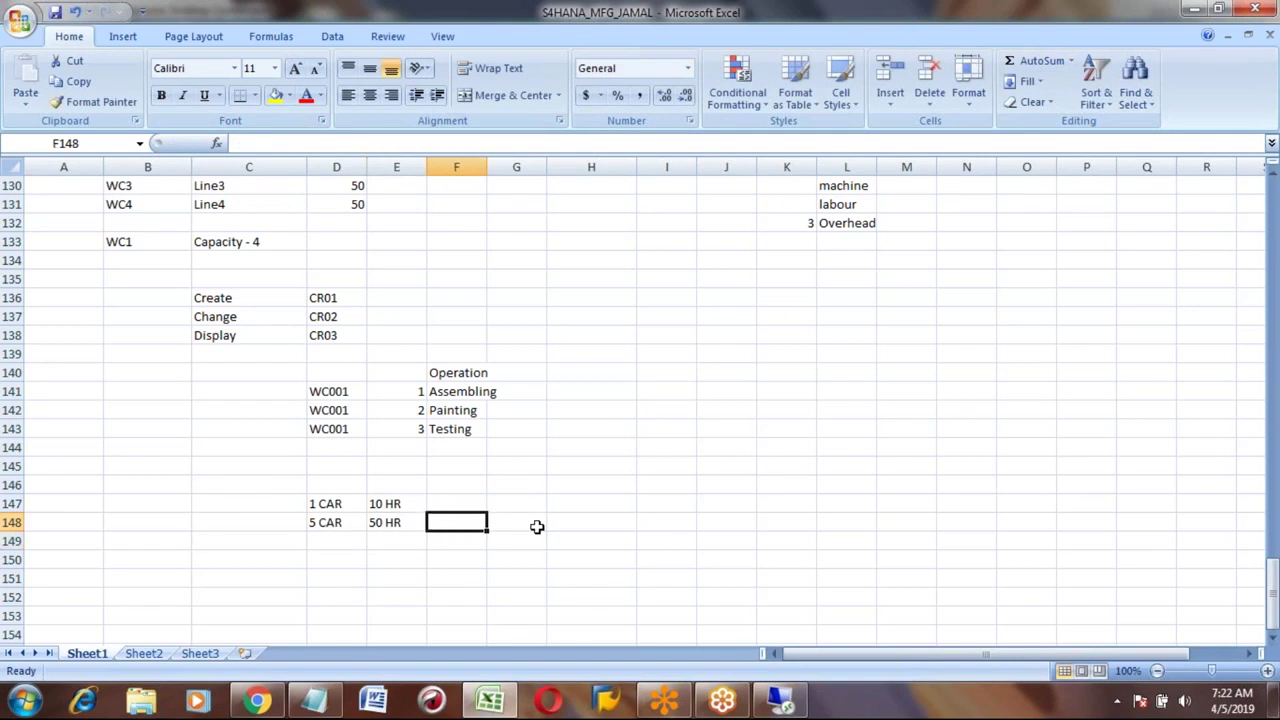
pyautogui.write('5')
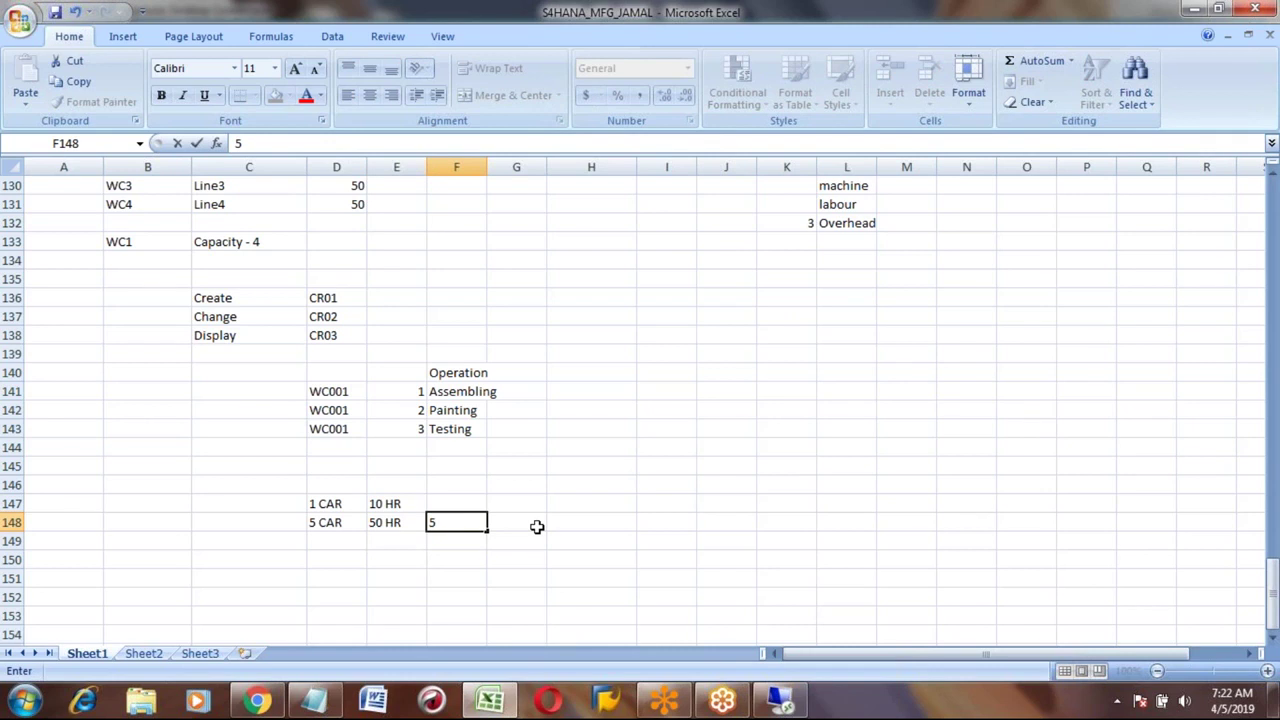
pyautogui.press('BackSpace')
pyautogui.write('=')
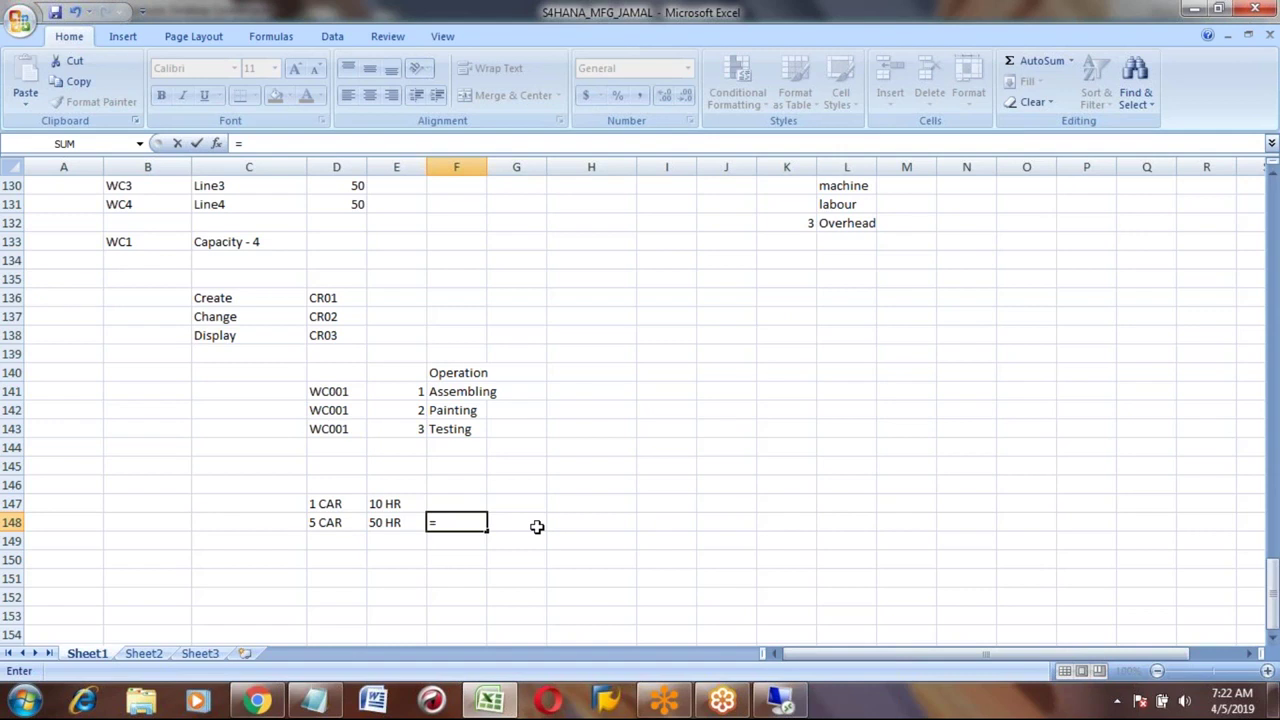
pyautogui.write('5*10/1')
pyautogui.press('Return')
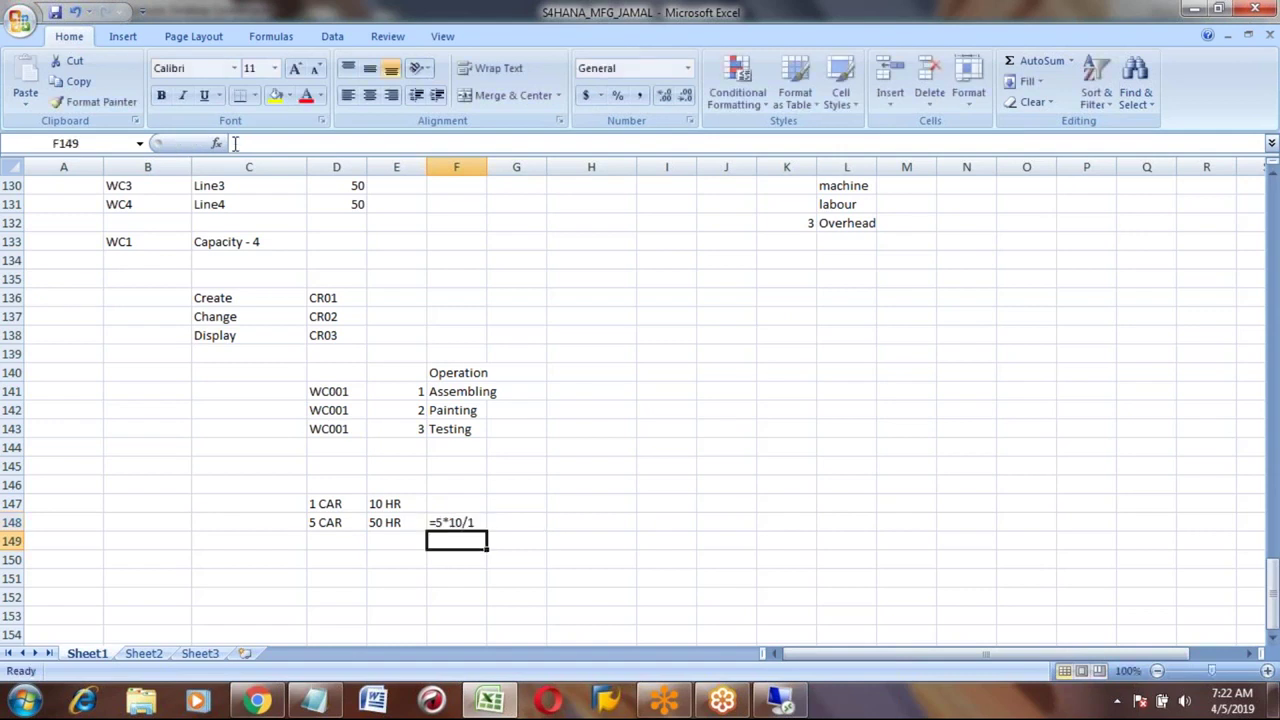
pyautogui.press('Up')
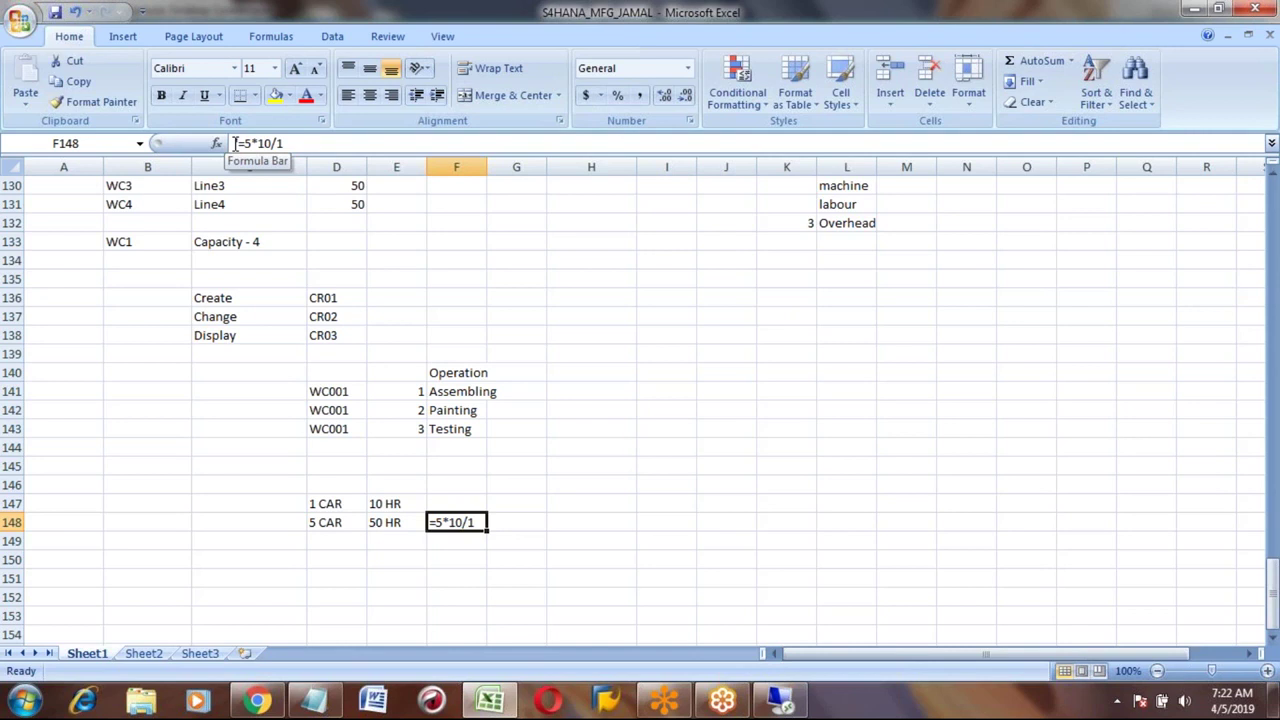
# Switch back to the SAP work center and set its processing formula to SAP006, Prod.: Machine rqmts.
pyautogui.hotkey('alt', 'Tab')
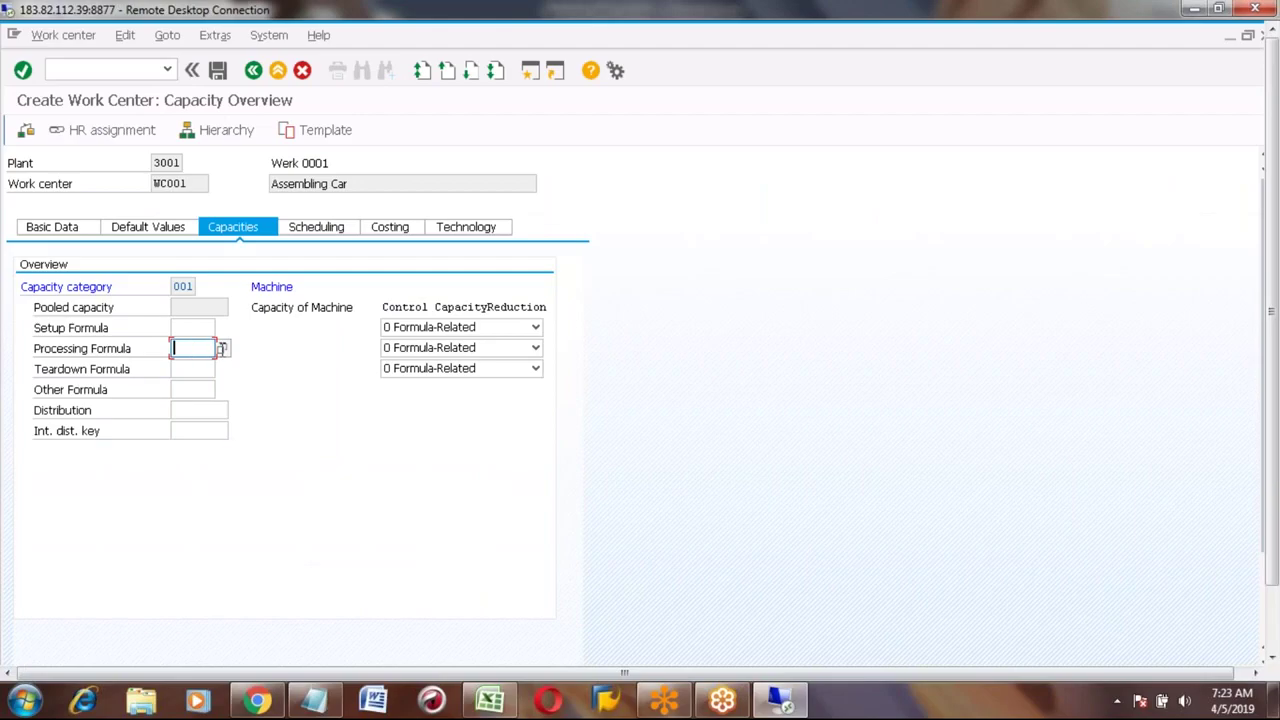
pyautogui.press('Return')
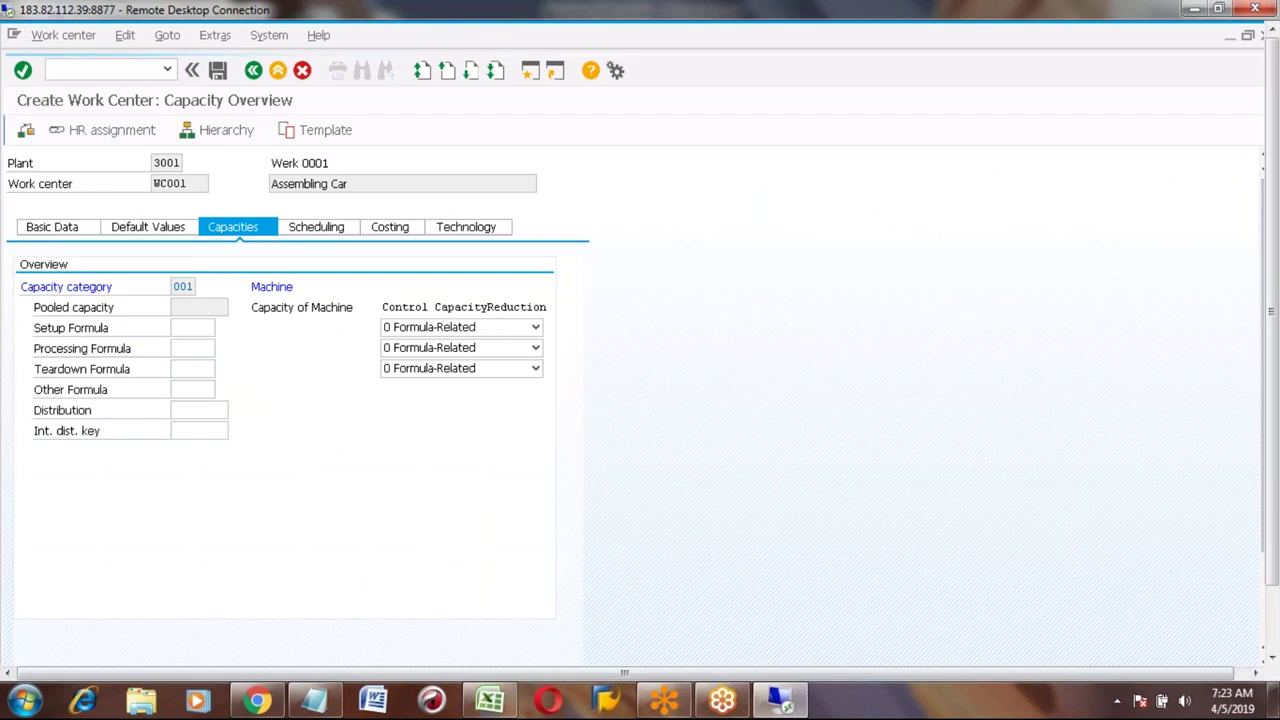
pyautogui.press('F4')
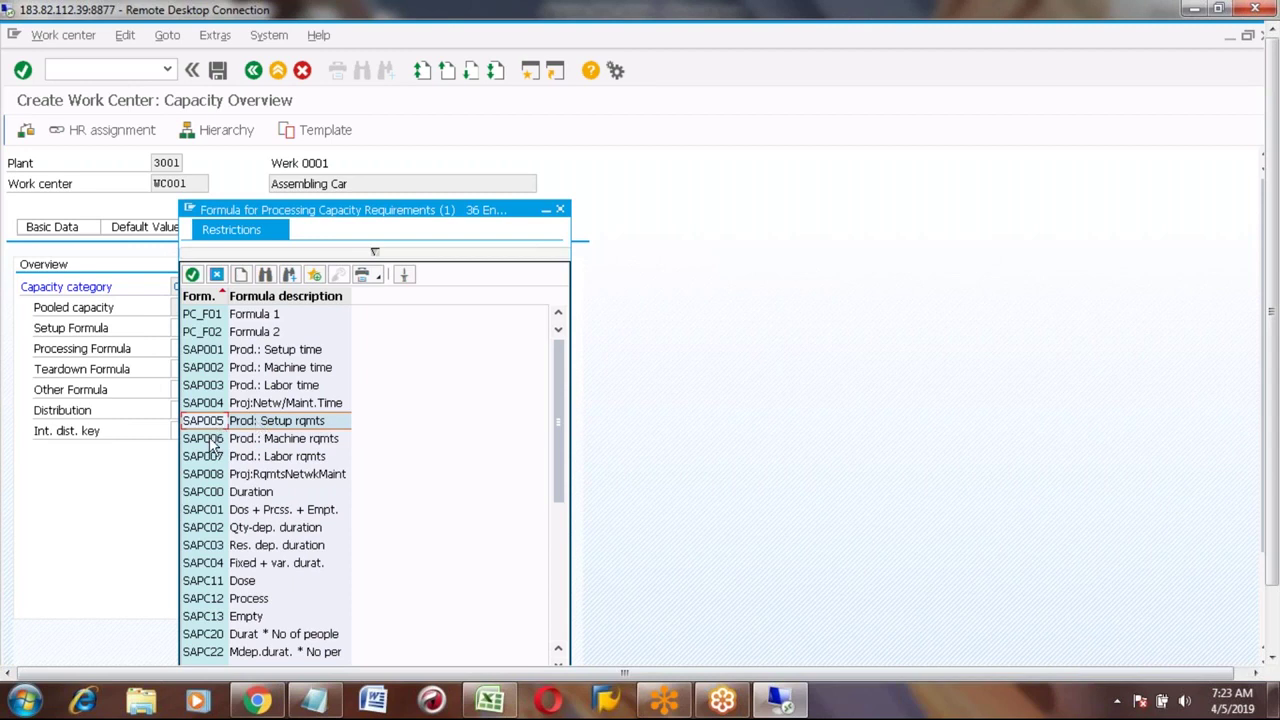
pyautogui.click(297, 440)
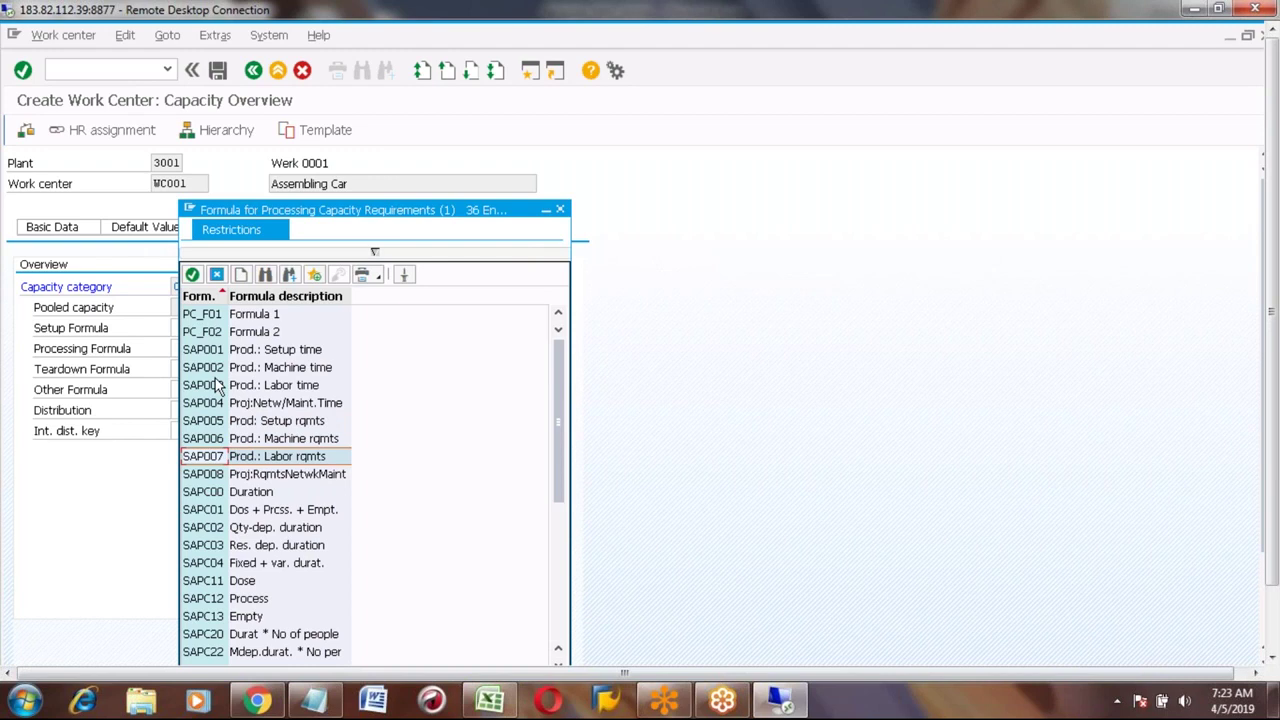
pyautogui.click(213, 441)
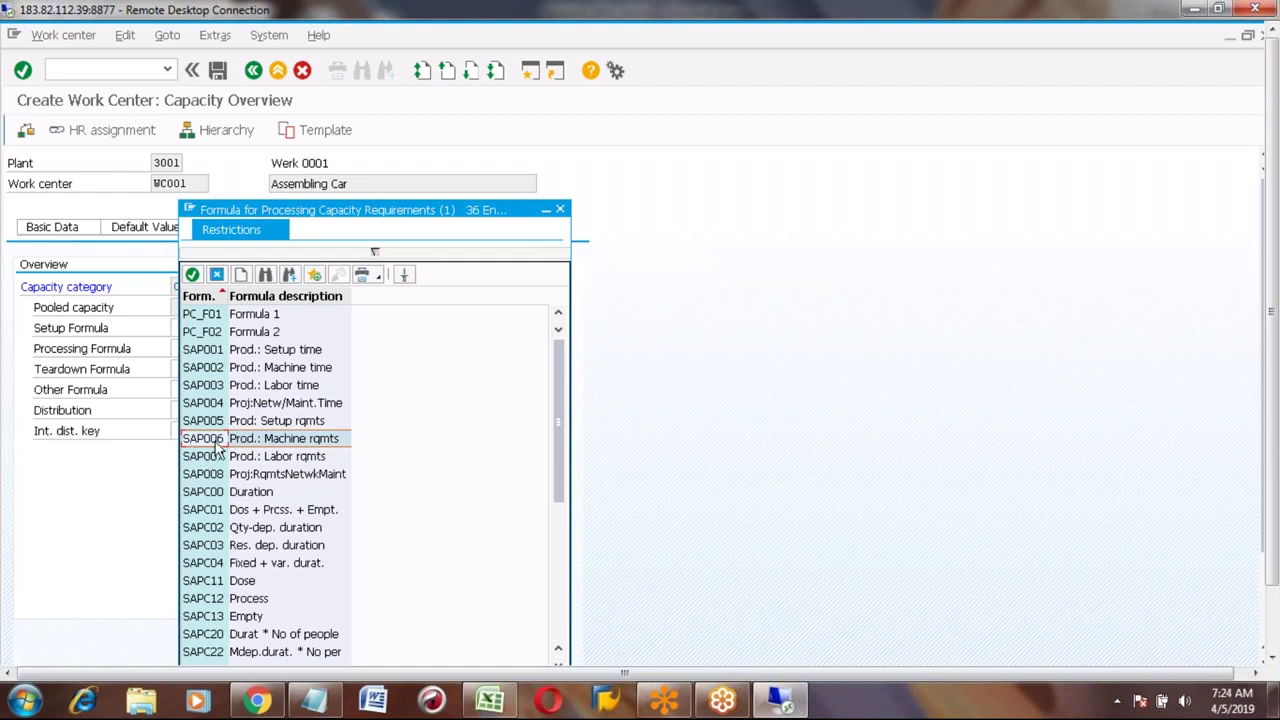
pyautogui.press('Escape')
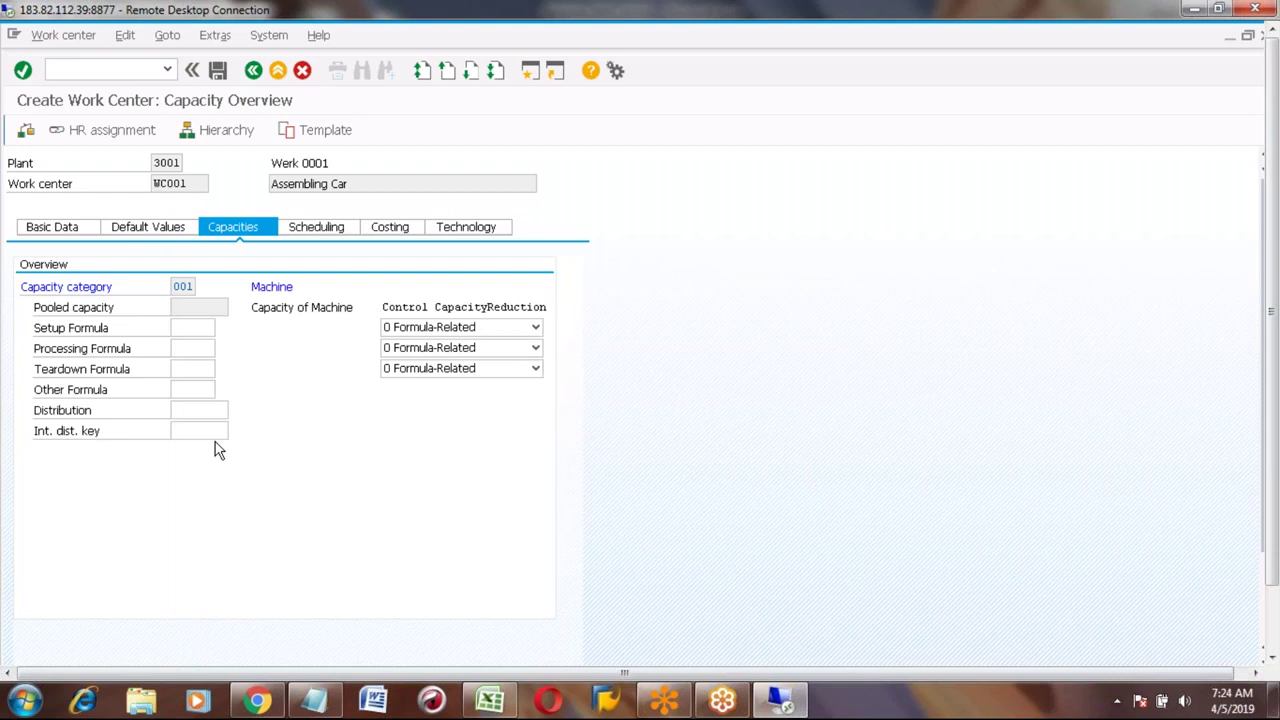
pyautogui.write('SAP006')
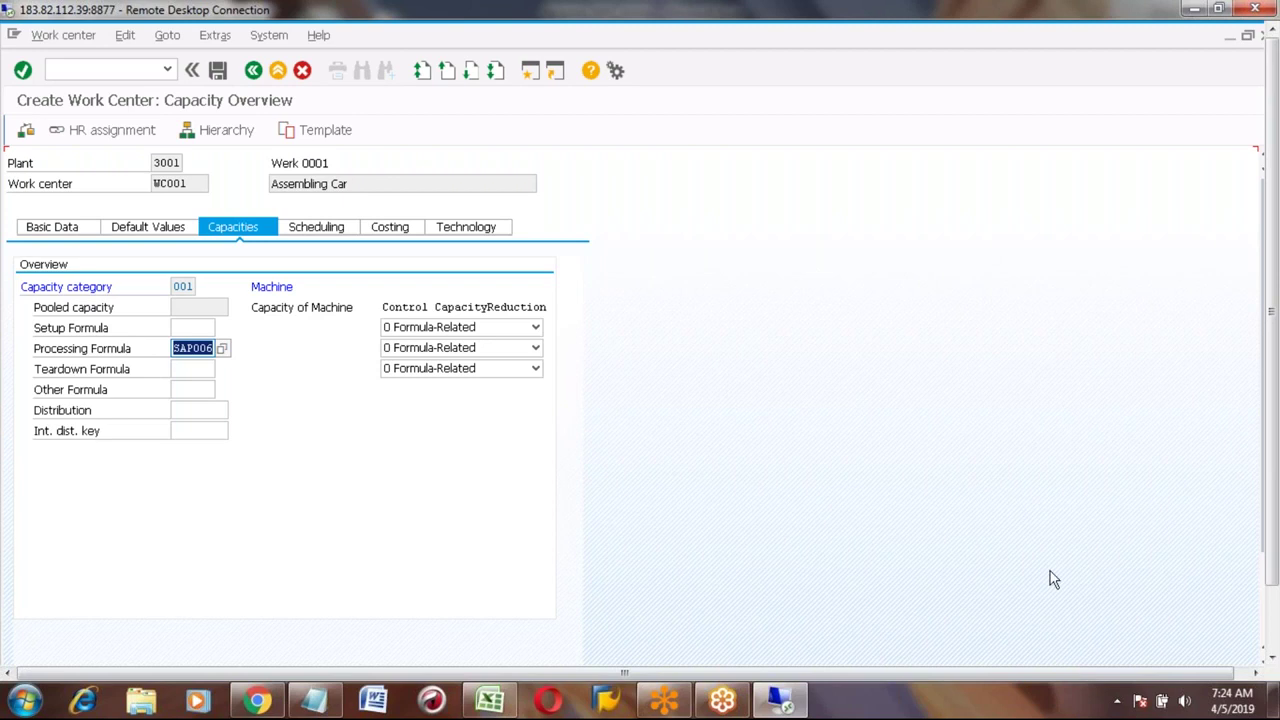
pyautogui.click(1271, 657)
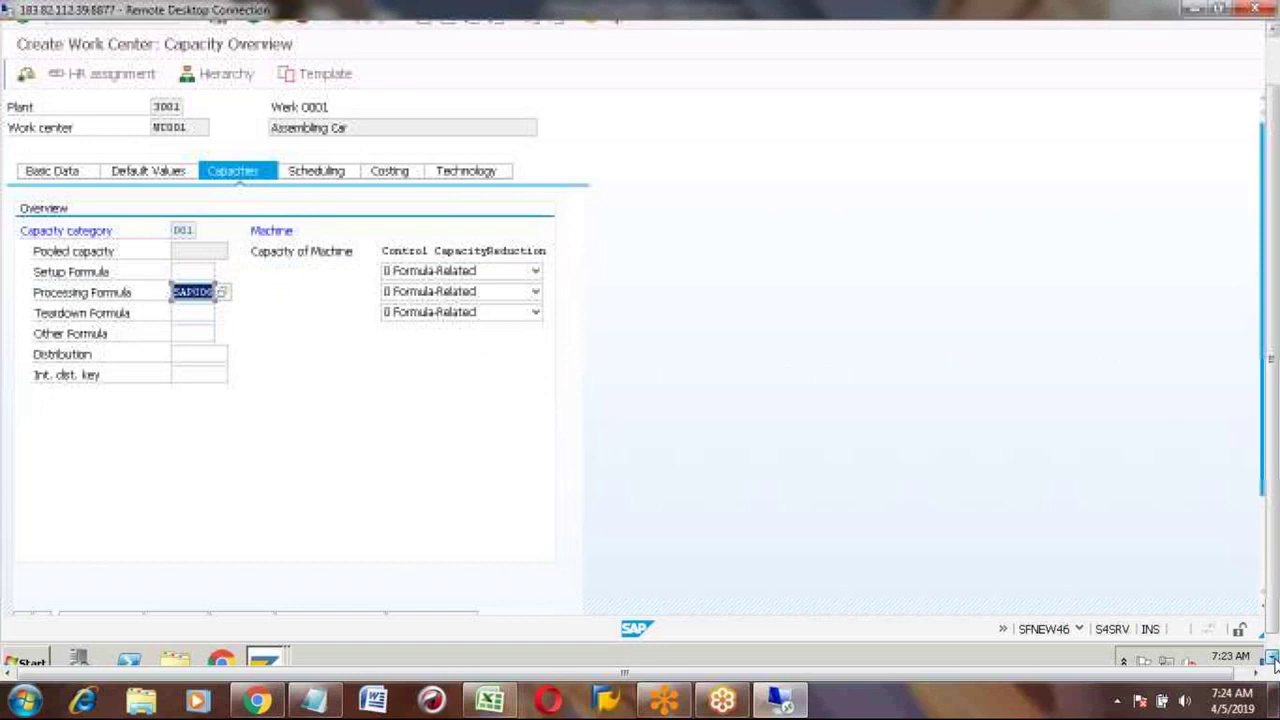
# Display the definition of processing formula SAP006, compare it with the Excel example calculation, and close it.
pyautogui.click(1271, 657)
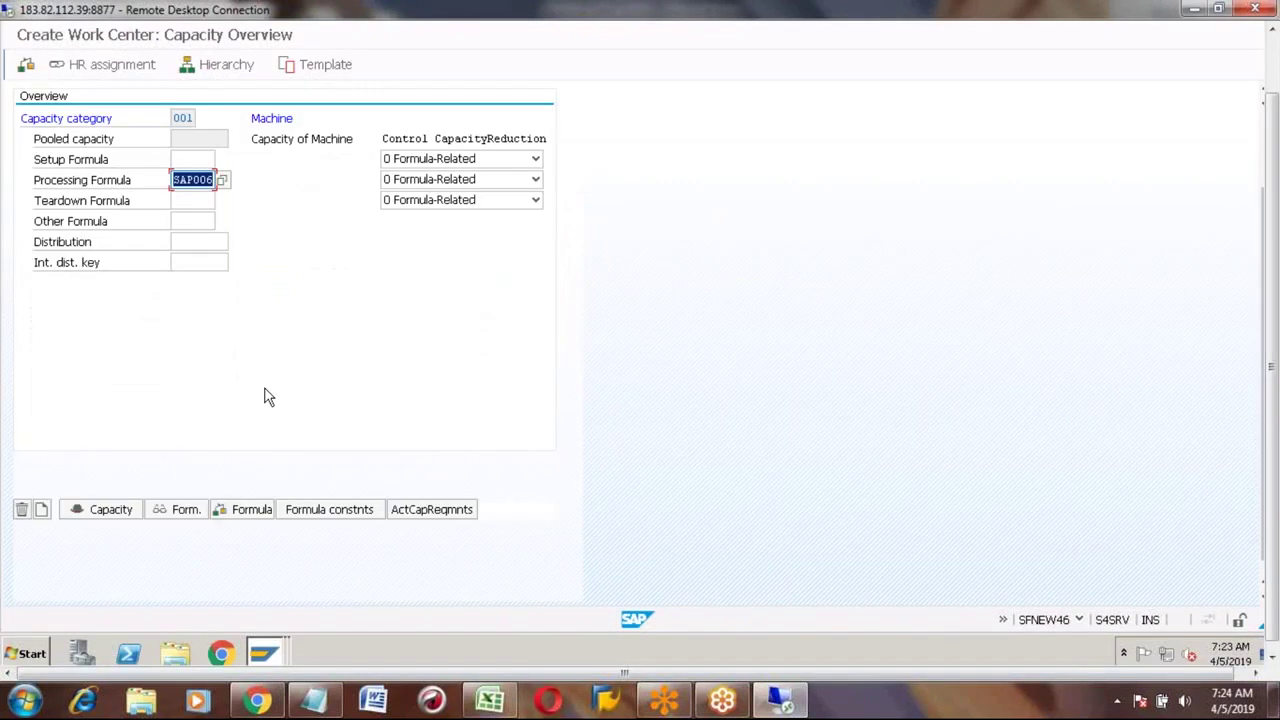
pyautogui.click(183, 512)
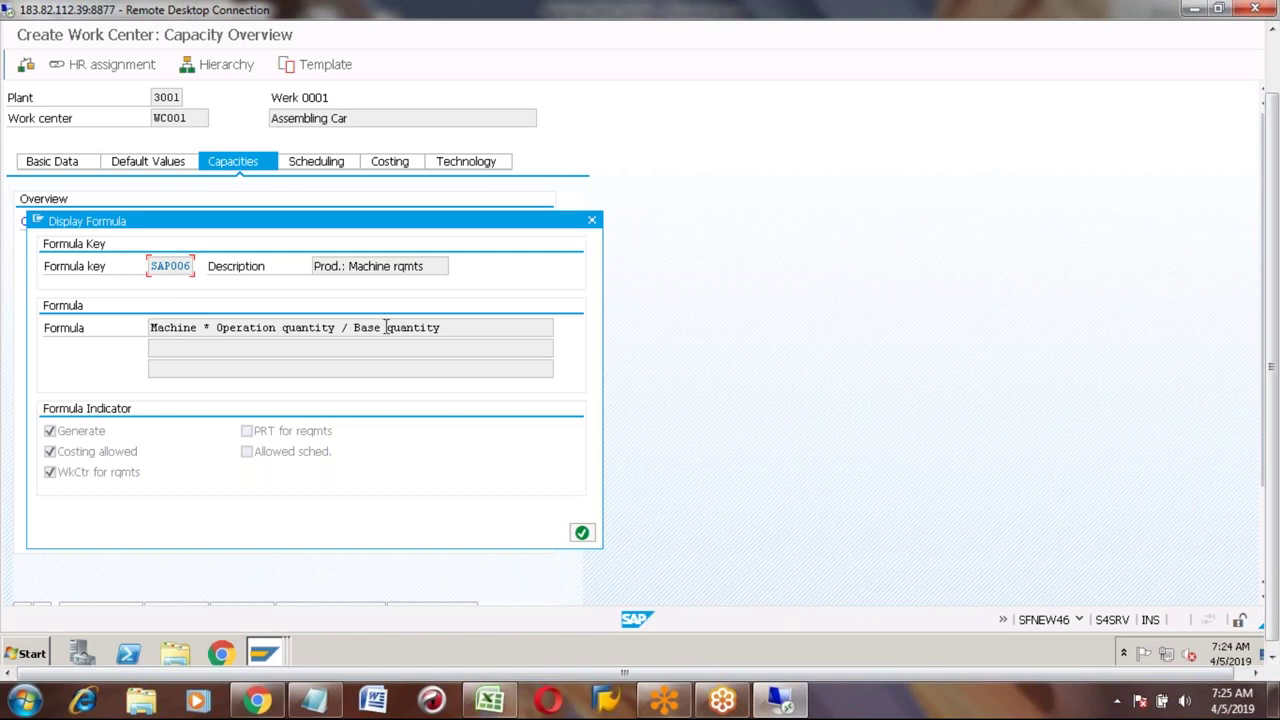
pyautogui.click(489, 703)
pyautogui.click(780, 702)
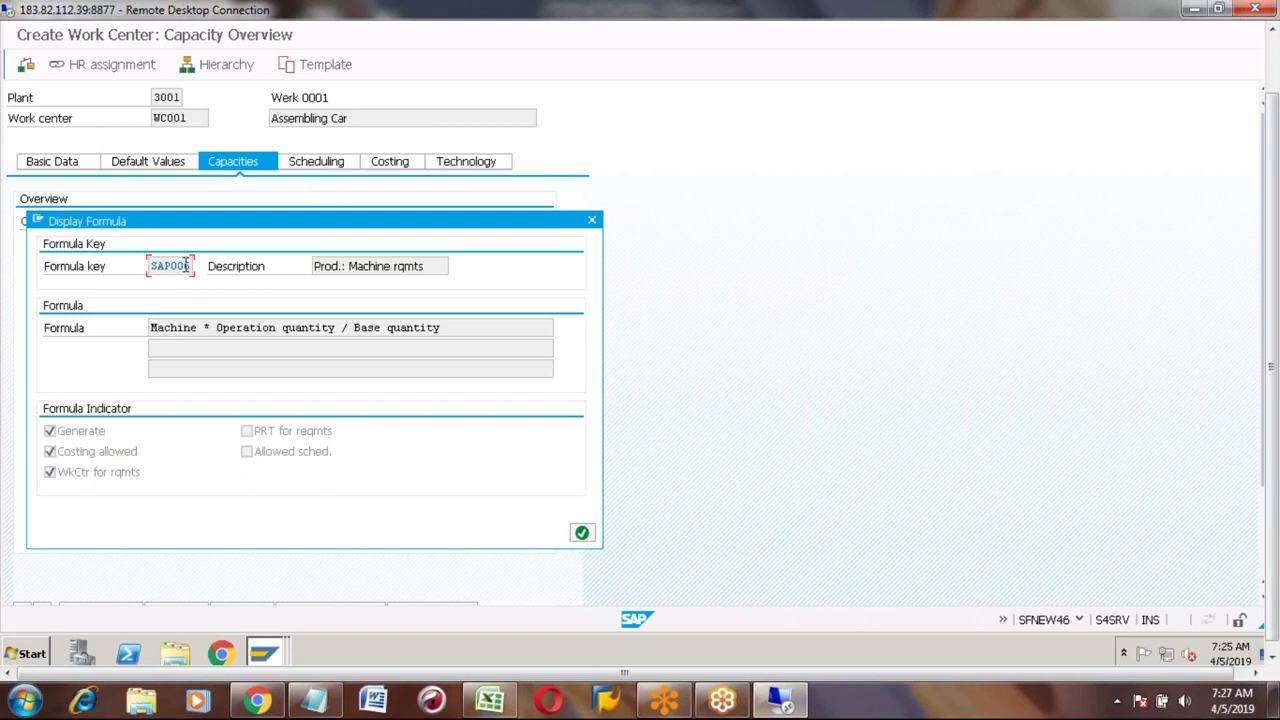
pyautogui.click(250, 462)
pyautogui.click(583, 535)
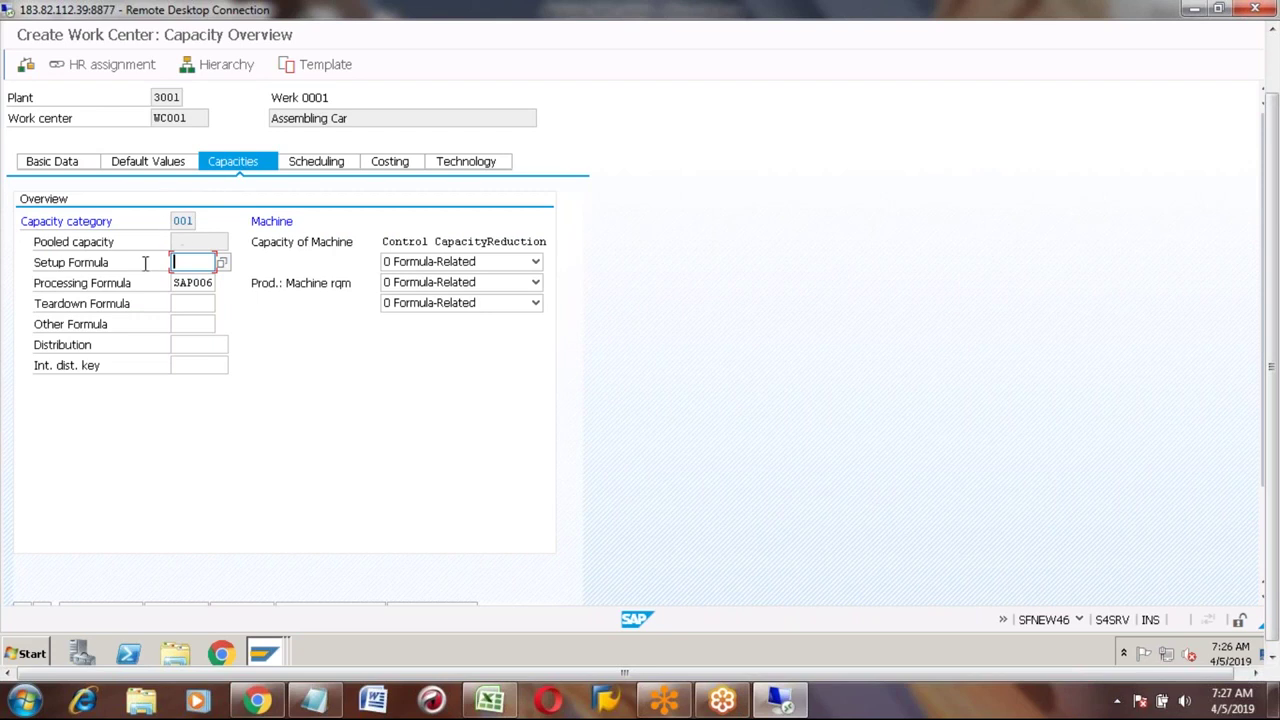
# Examine the available capacity reduction control options for the setup formula in the capacity overview.
pyautogui.click(196, 284)
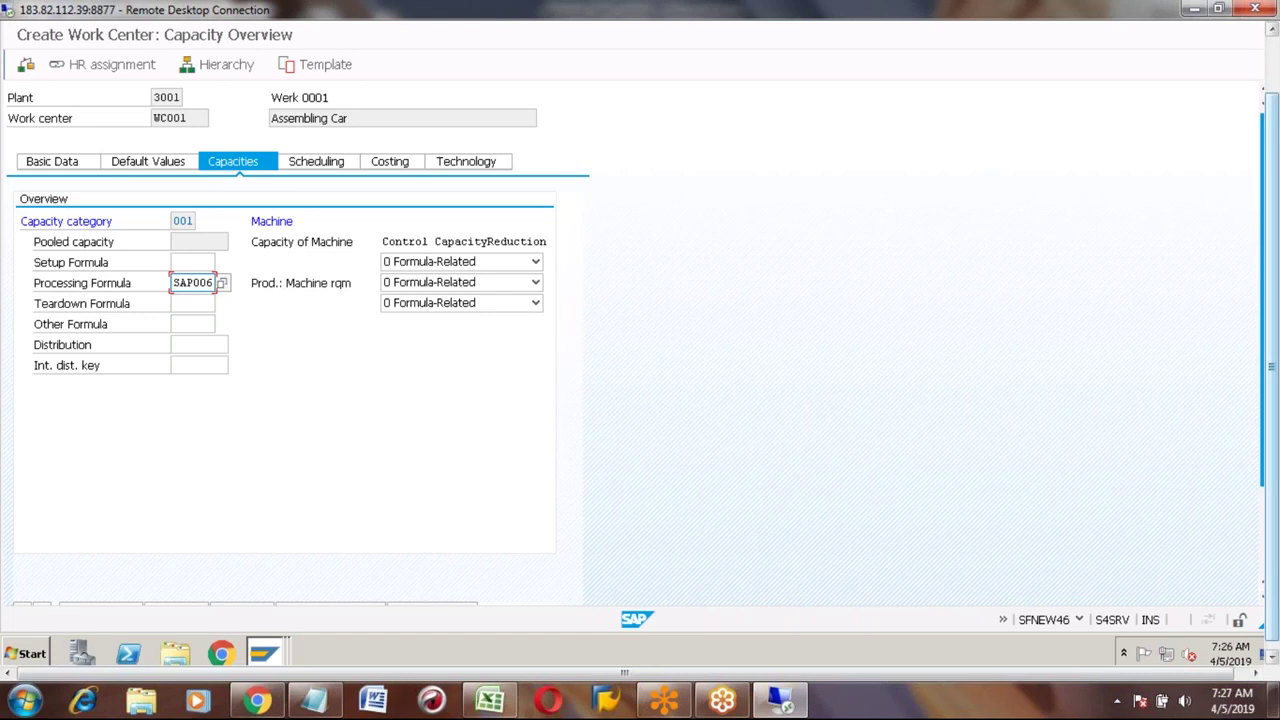
pyautogui.scroll(-3, 249, 503)
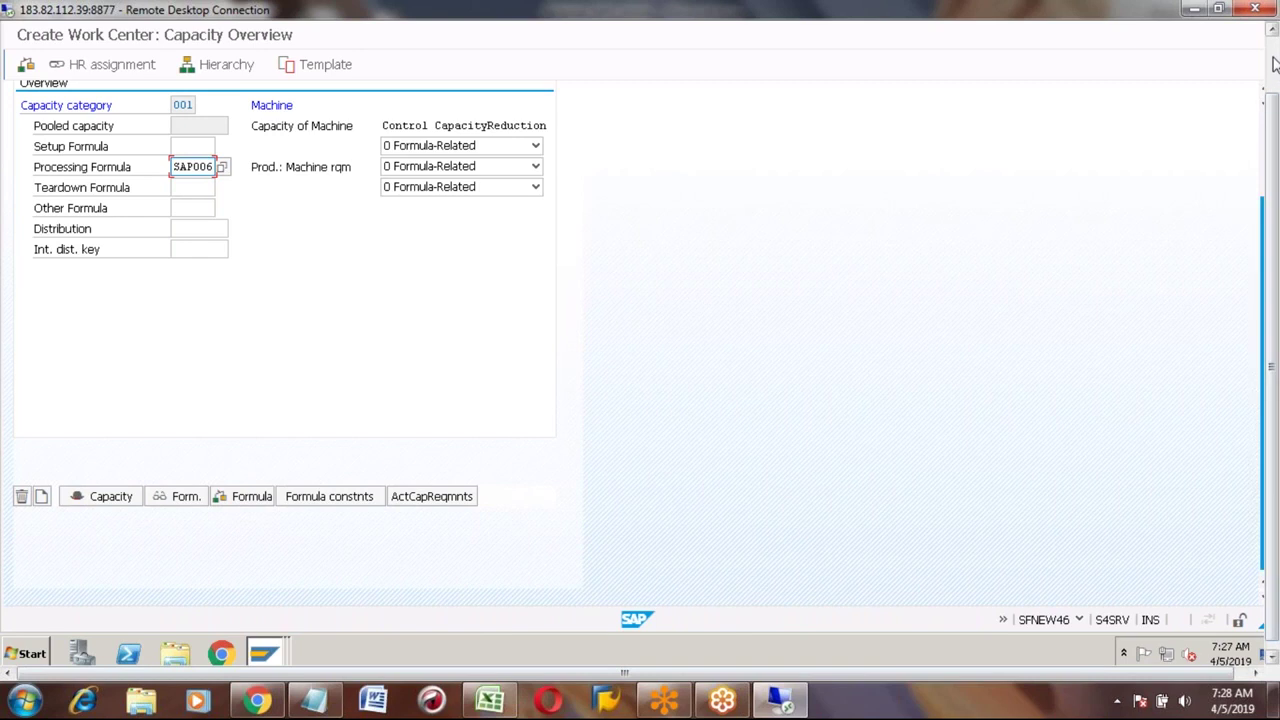
pyautogui.click(1274, 64)
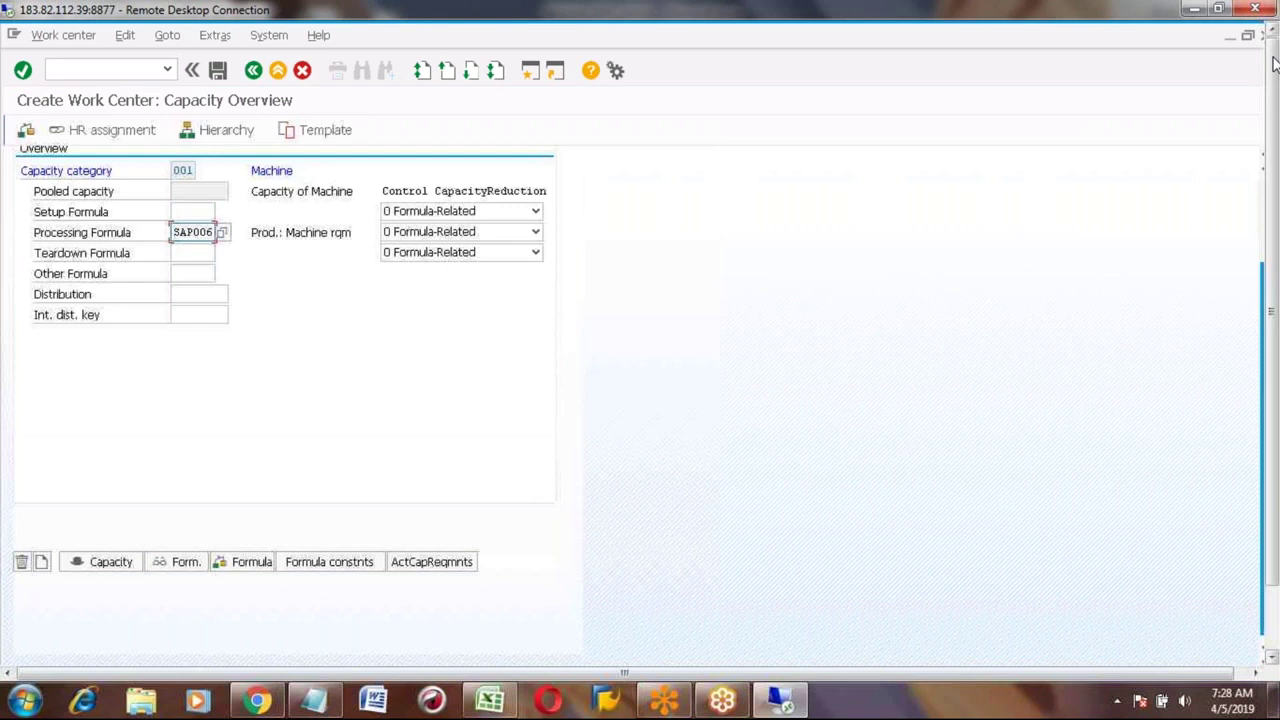
pyautogui.click(1265, 193)
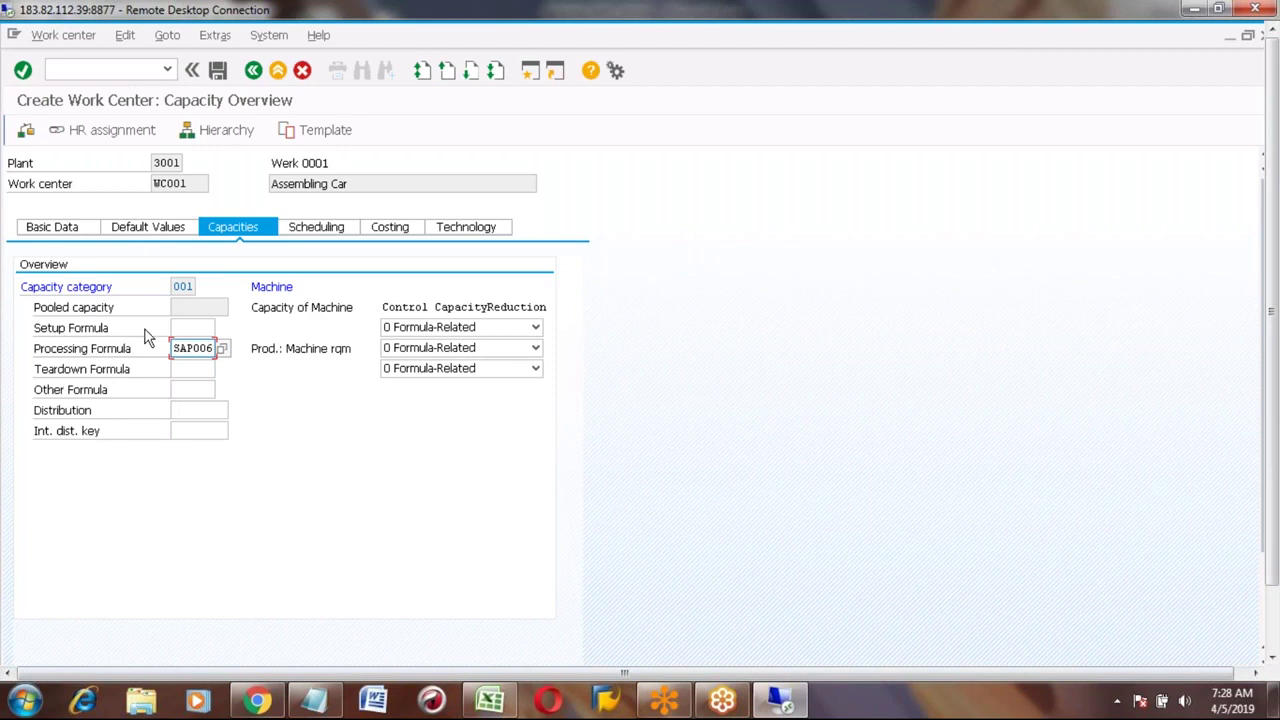
pyautogui.click(185, 325)
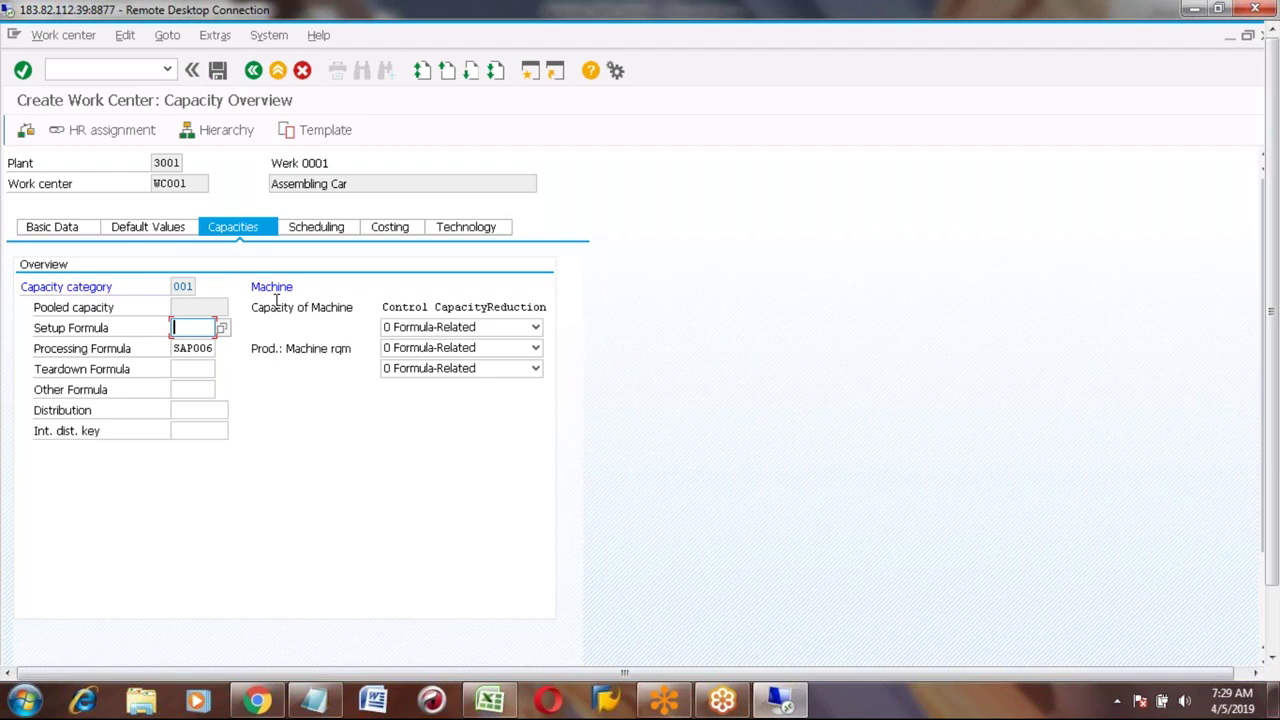
pyautogui.click(536, 328)
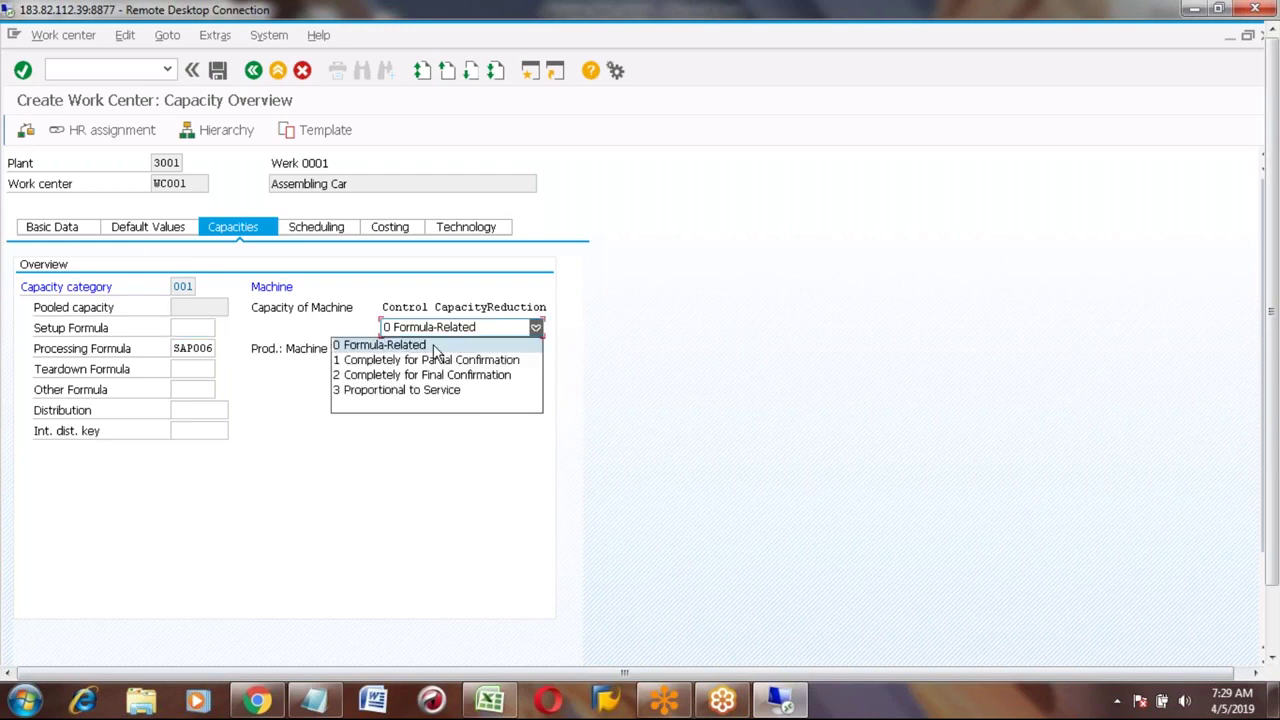
pyautogui.click(348, 299)
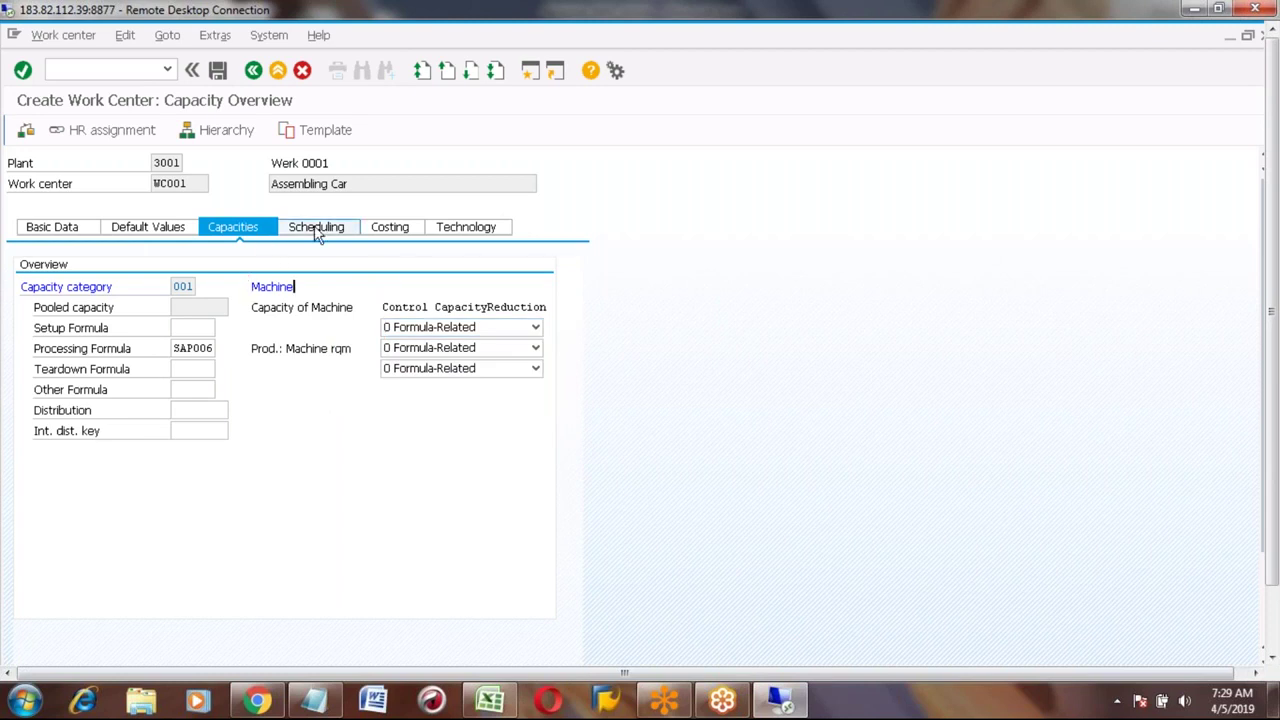
# Set the scheduling basis of the work center to capacity category 001, Machine.
pyautogui.click(316, 228)
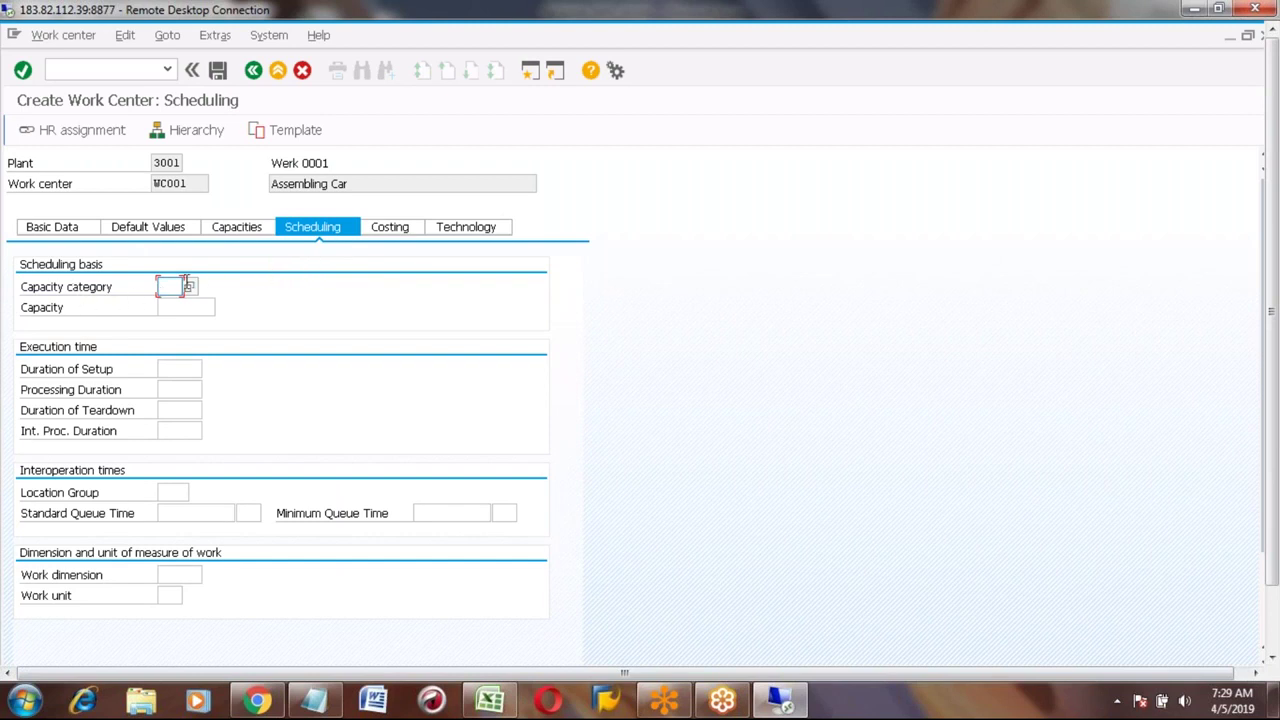
pyautogui.click(191, 289)
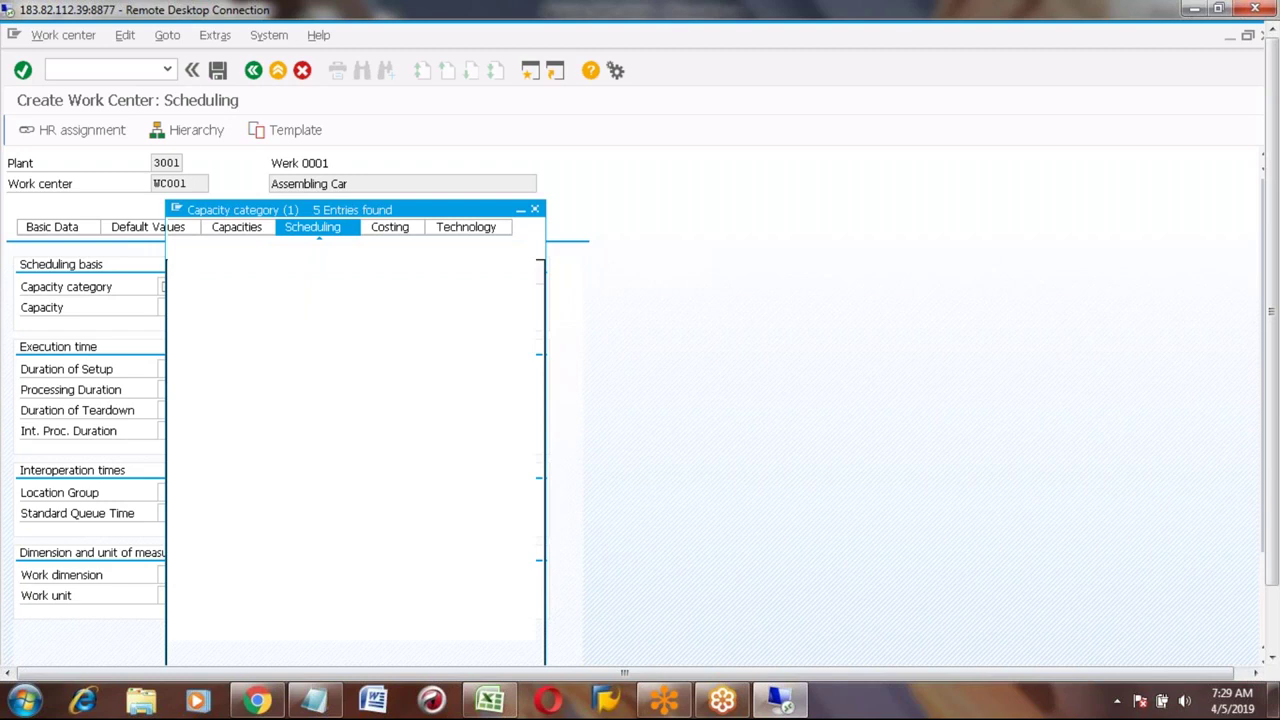
pyautogui.press('Escape')
pyautogui.click(181, 389)
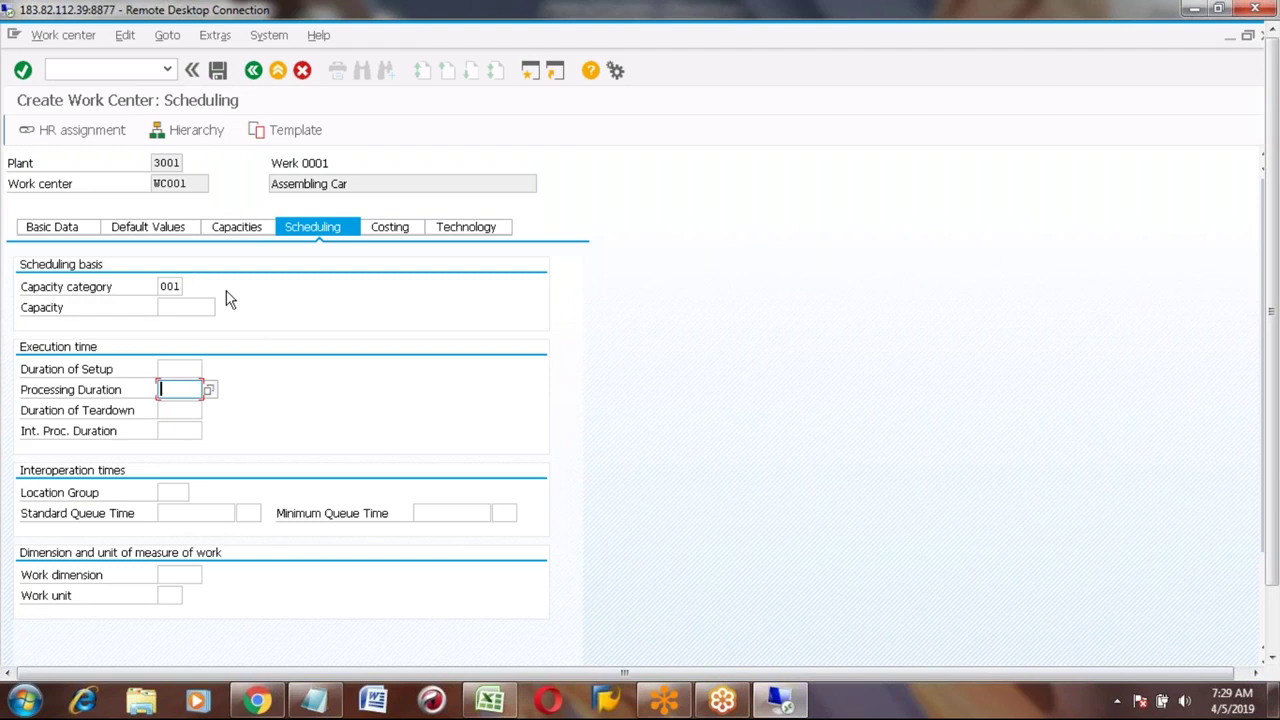
pyautogui.press('Return')
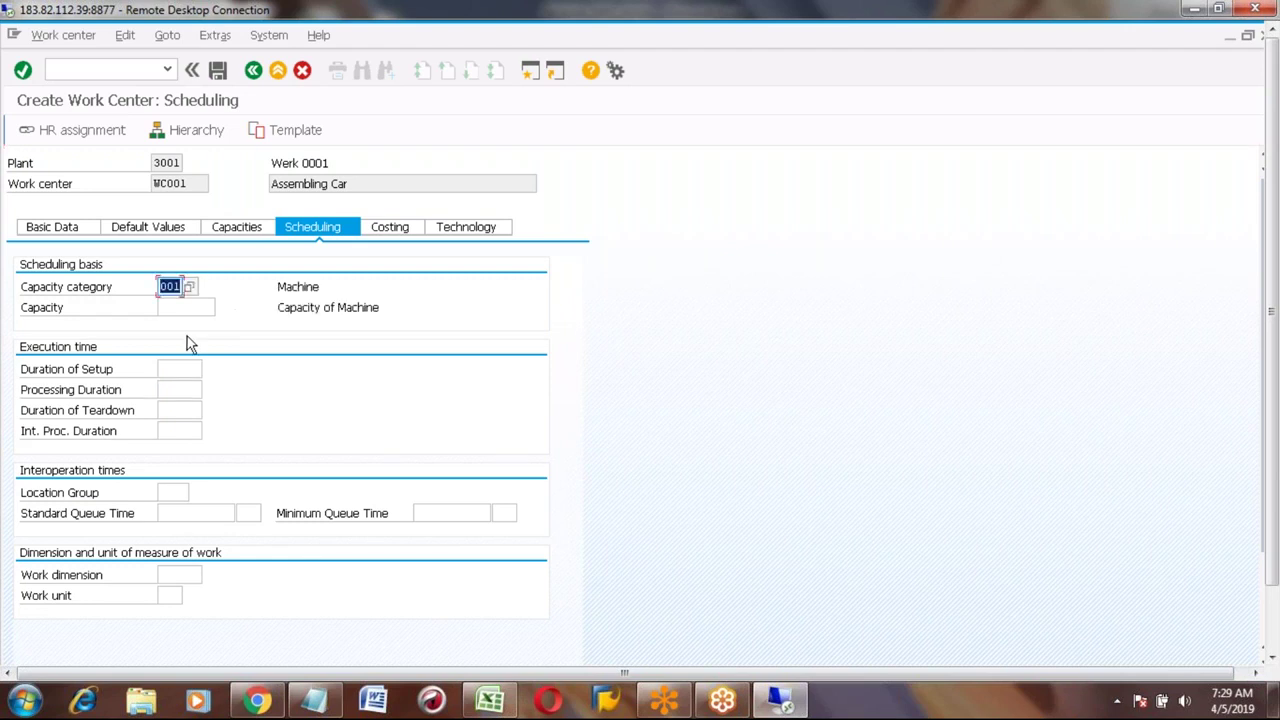
# Set the processing duration formula for scheduling to SAP002, Prod.: Machine time.
pyautogui.click(178, 390)
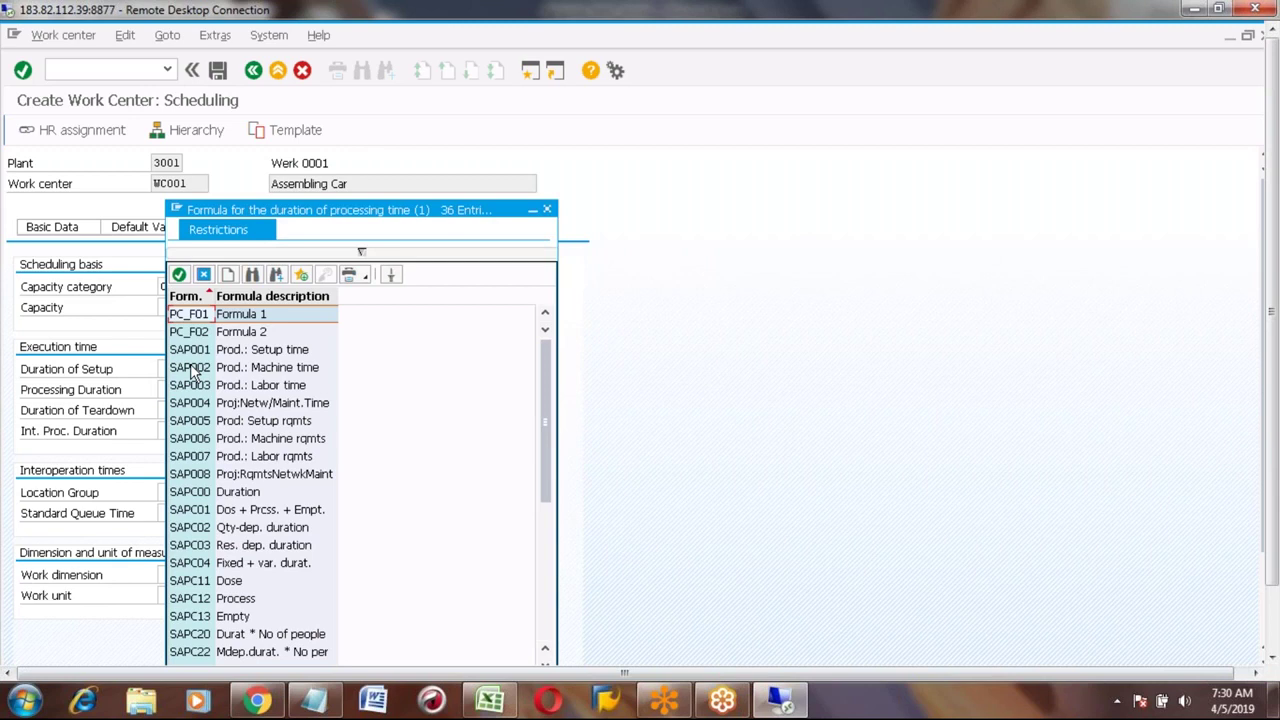
pyautogui.click(193, 369)
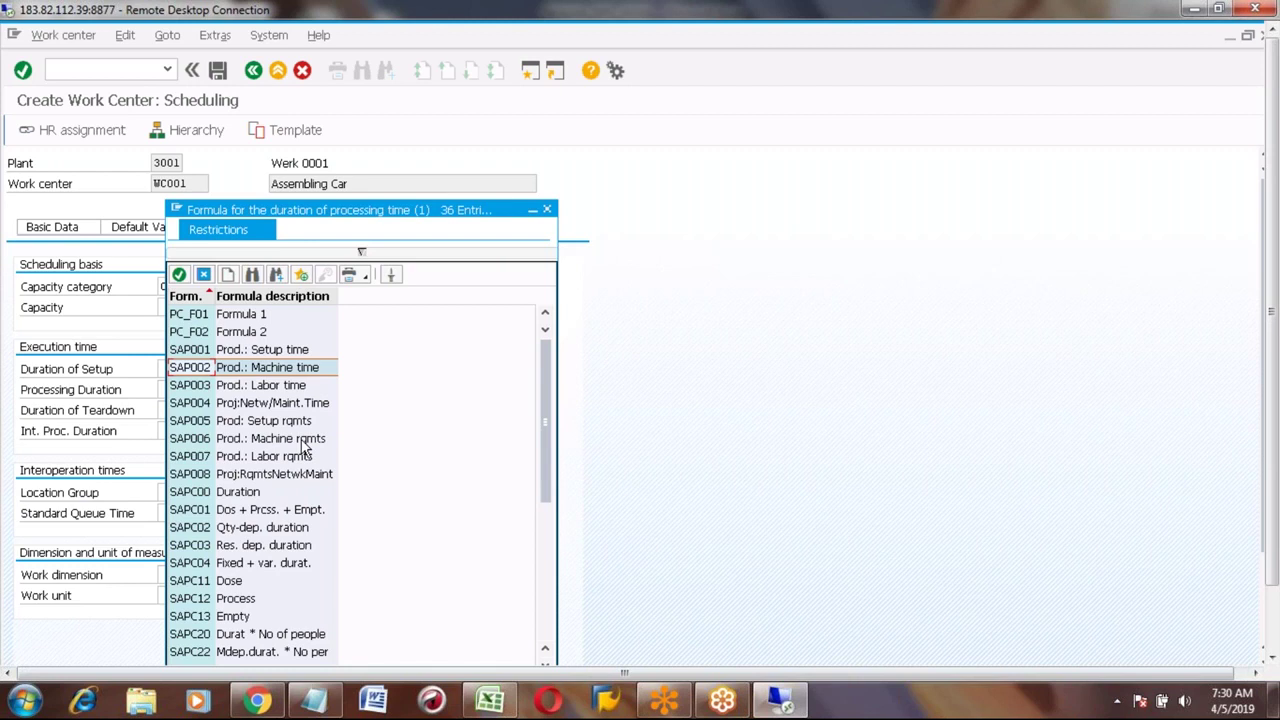
pyautogui.doubleClick(203, 370)
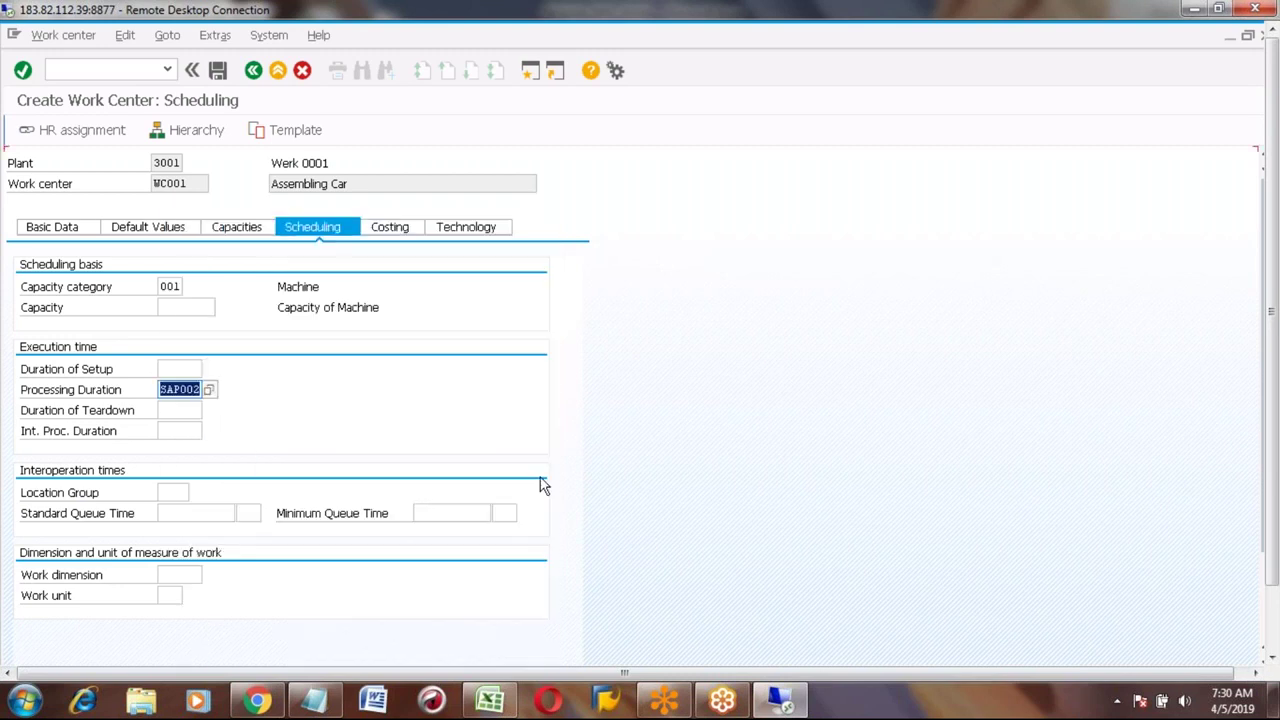
# Review the definition of processing duration formula SAP002, close it, and save the work center.
pyautogui.click(1273, 633)
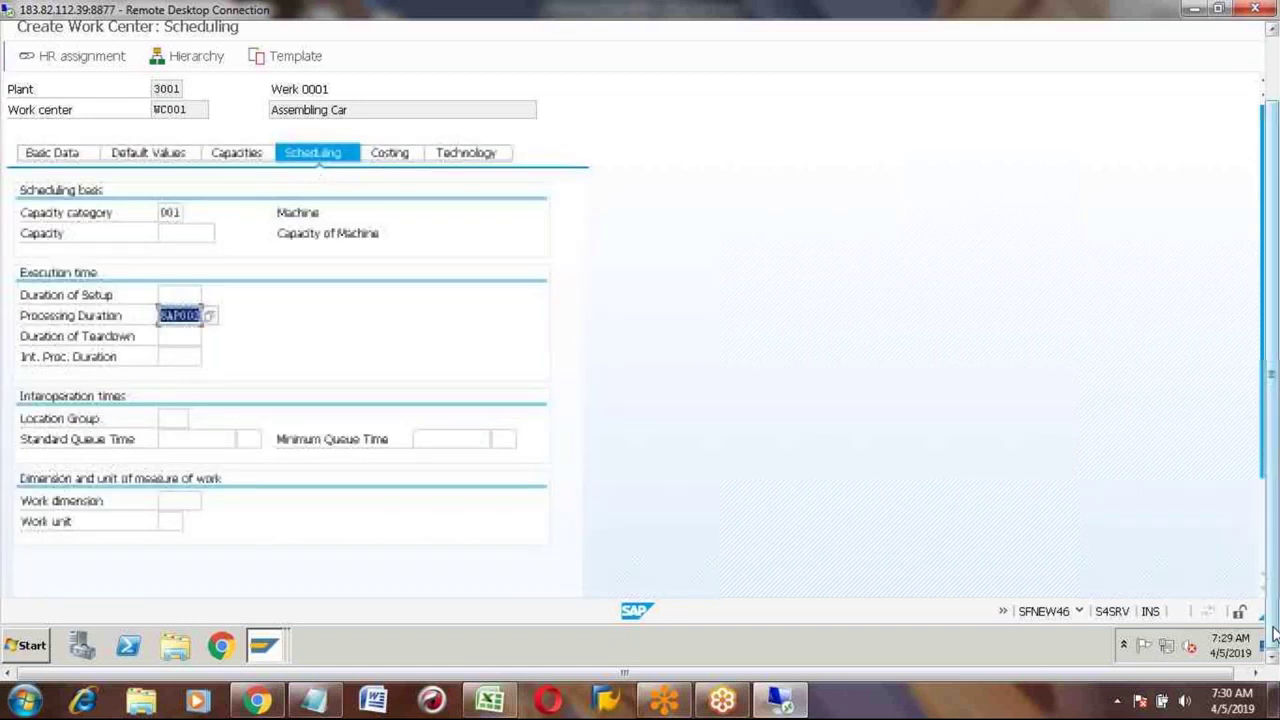
pyautogui.scroll(-1, 1266, 594)
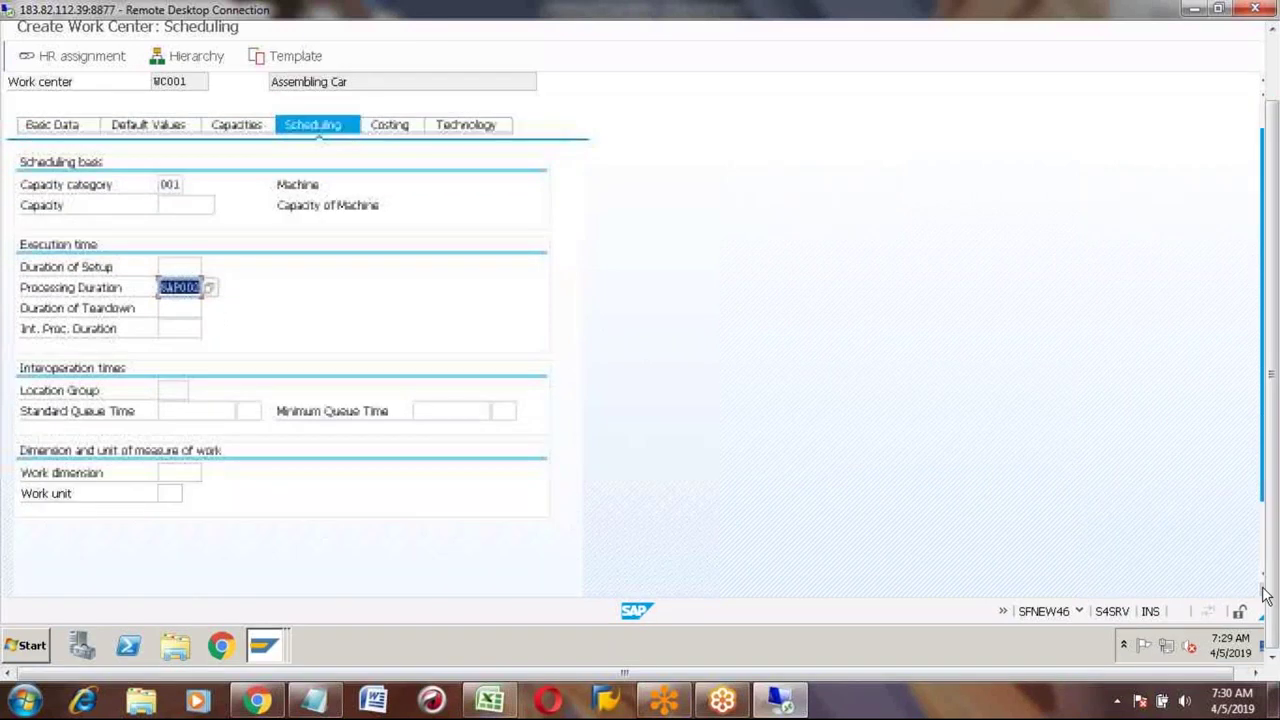
pyautogui.press('F2')
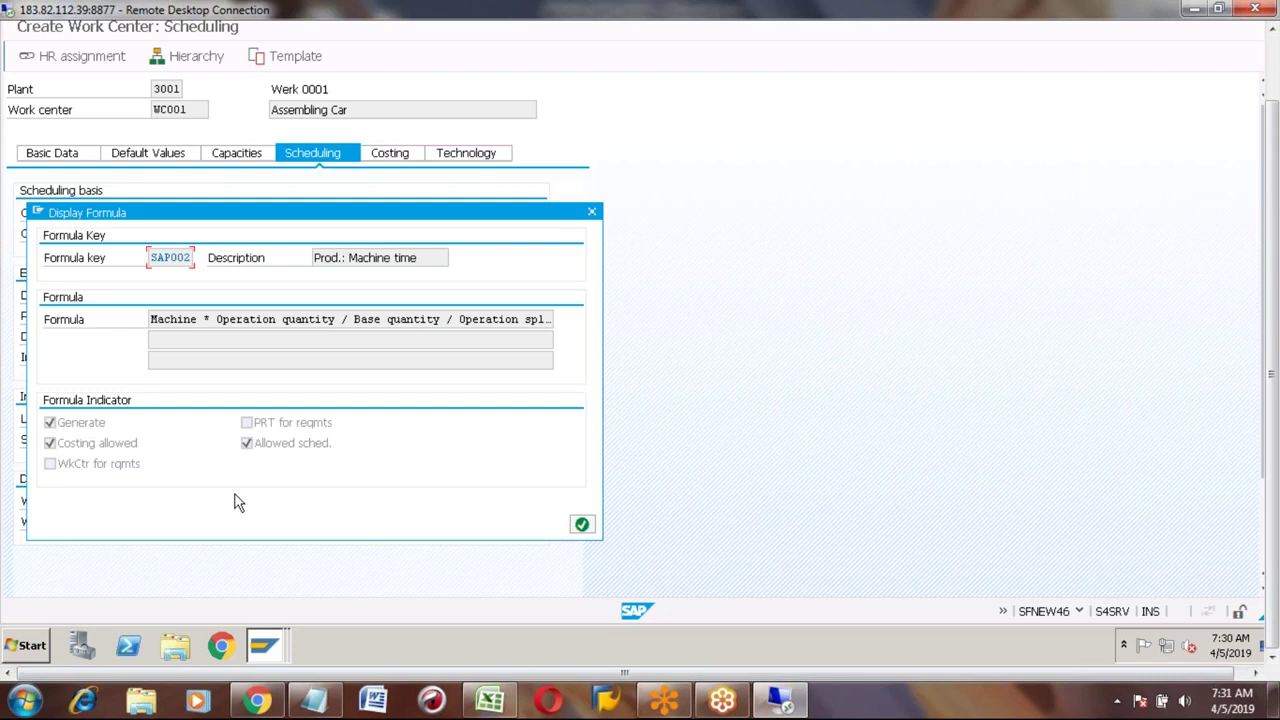
pyautogui.click(583, 526)
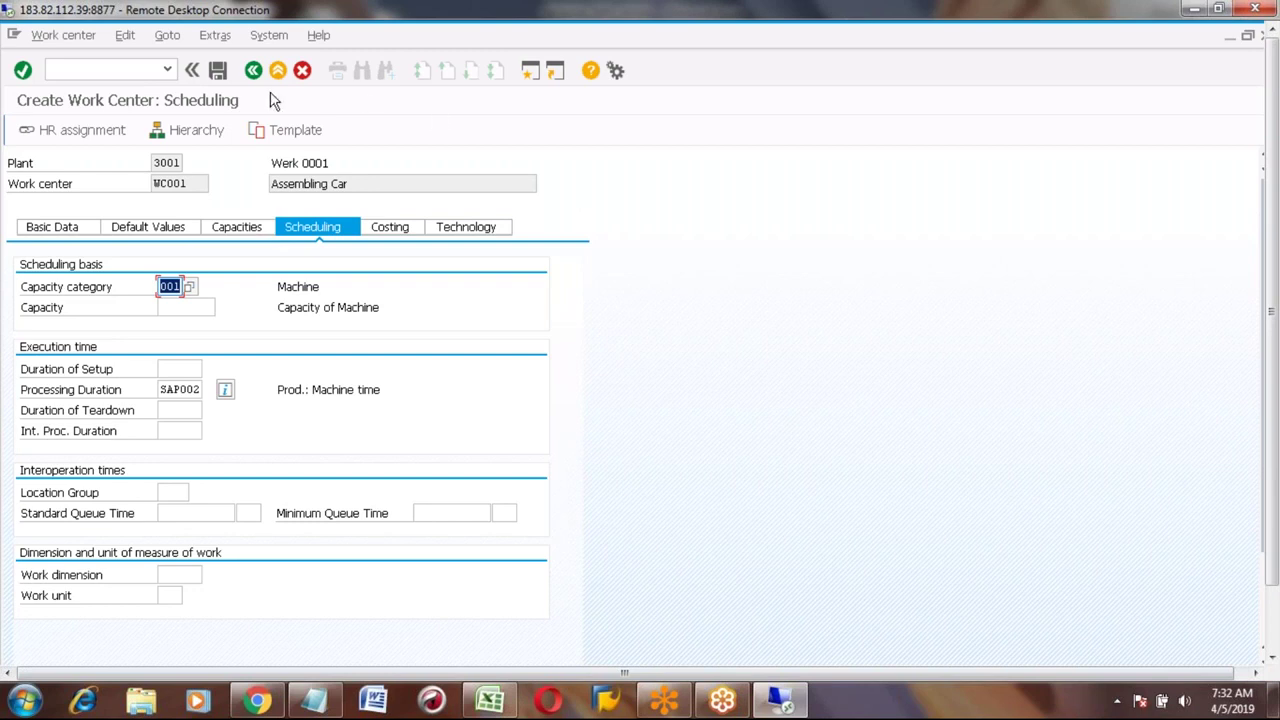
pyautogui.click(217, 72)
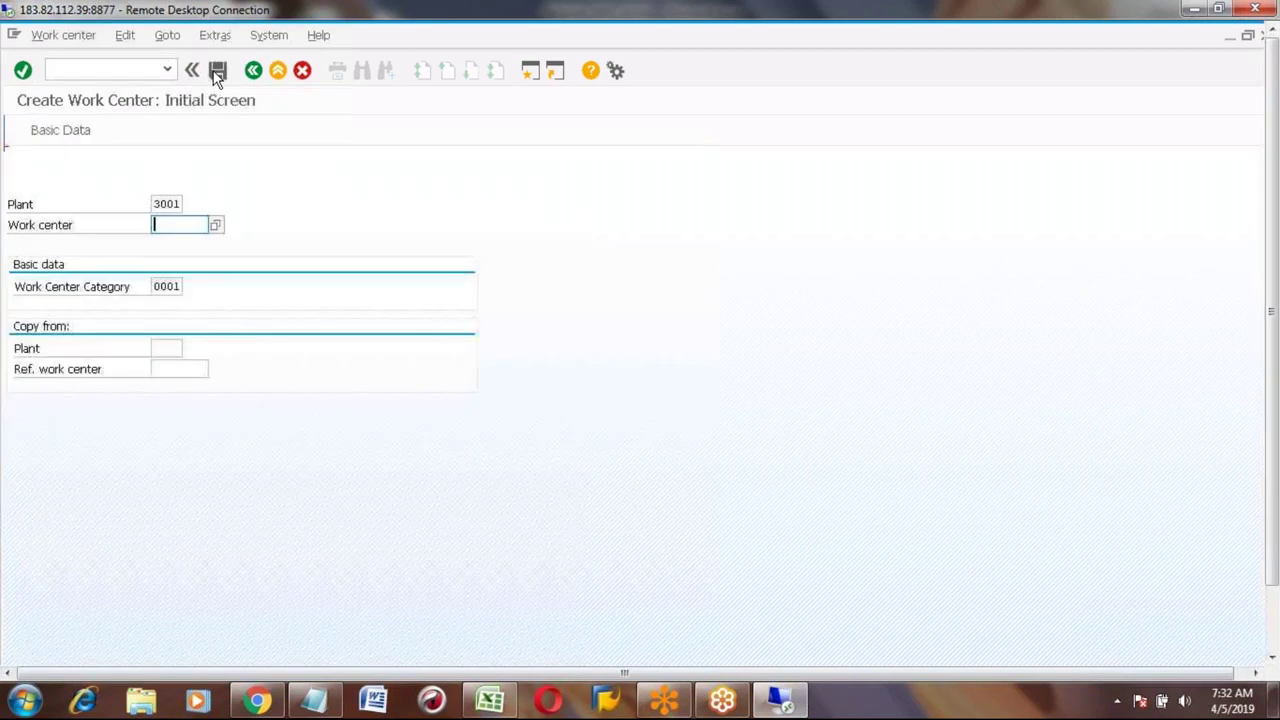